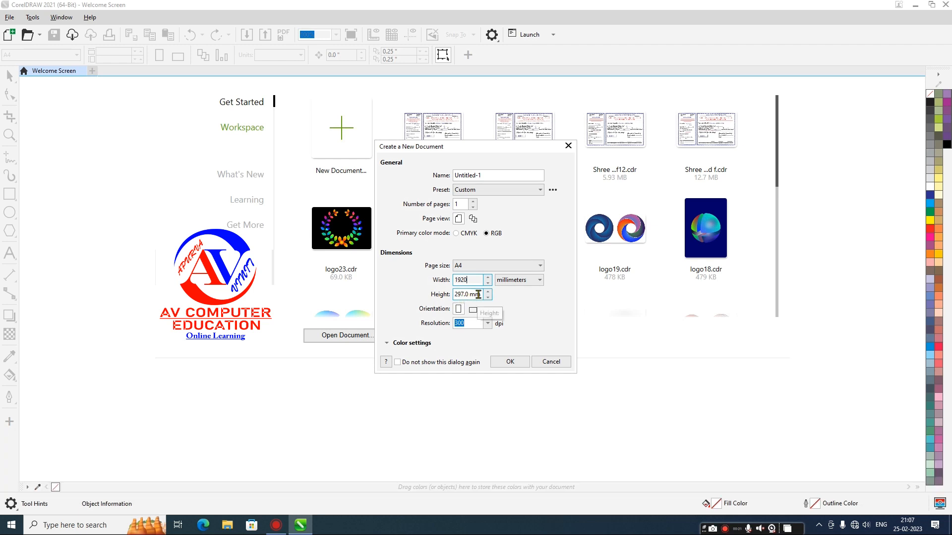
Step: Set the new document's height to 1080 mm and create the document
{"action": "left_click", "coordinate": [479, 295]}
{"action": "left_click_drag", "start_coordinate": [479, 294], "coordinate": [418, 294]}
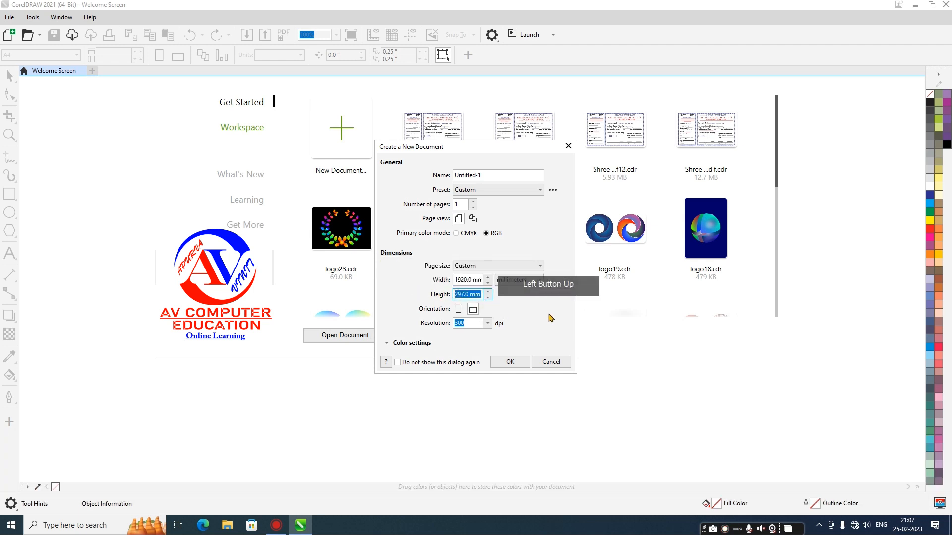
{"action": "type", "text": "1080"}
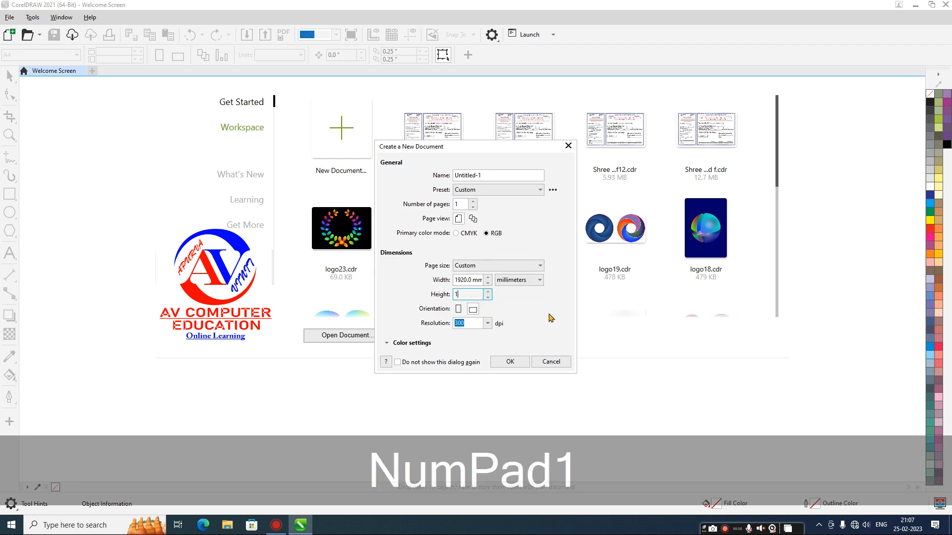
{"action": "left_click", "coordinate": [518, 360]}
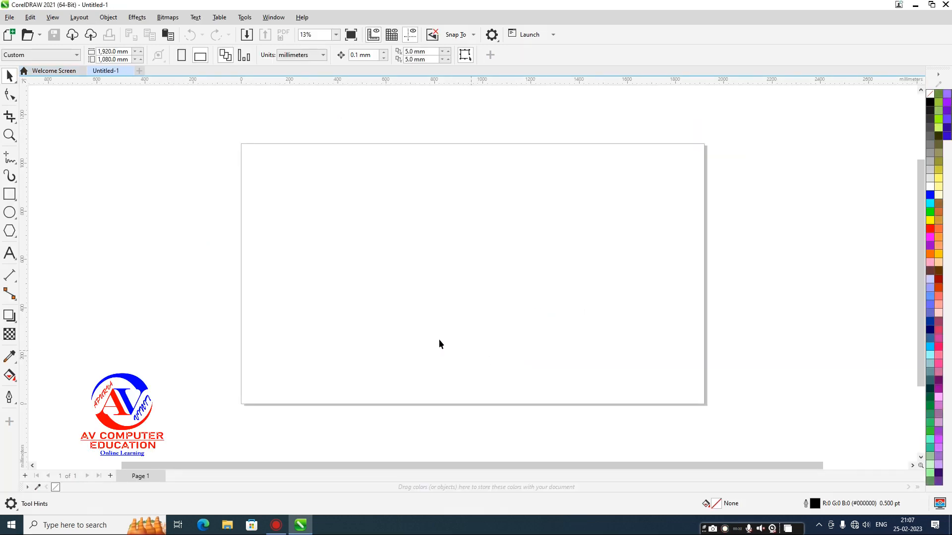
Step: Draw a circle on the page and set its diameter to 400 mm
{"action": "left_click", "coordinate": [10, 212]}
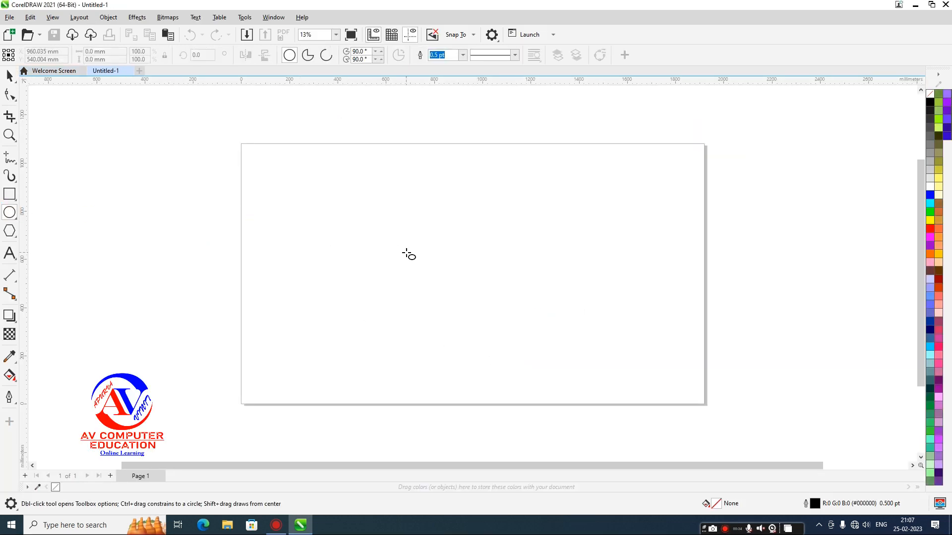
{"action": "left_click_drag", "start_coordinate": [414, 219], "coordinate": [558, 361]}
{"action": "left_click", "coordinate": [99, 51]}
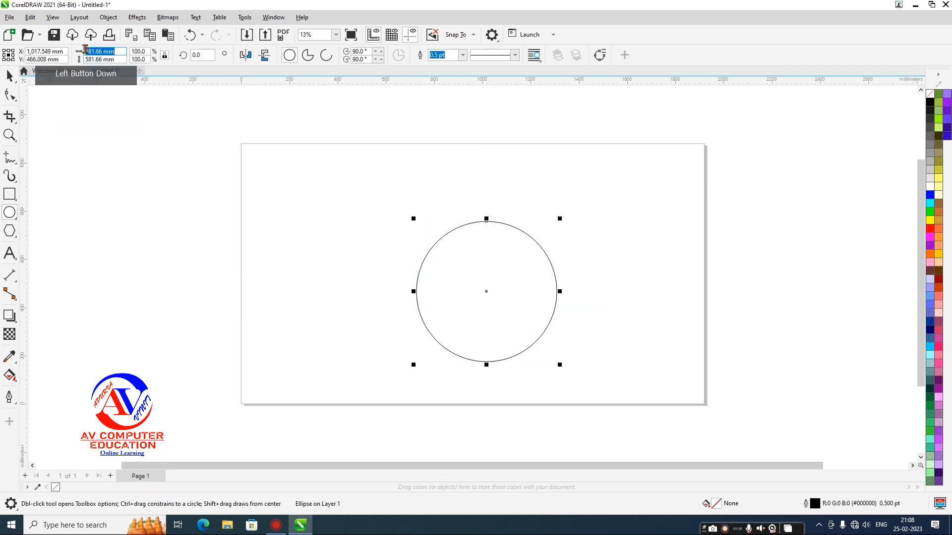
{"action": "type", "text": "400"}
{"action": "key", "text": "Return"}
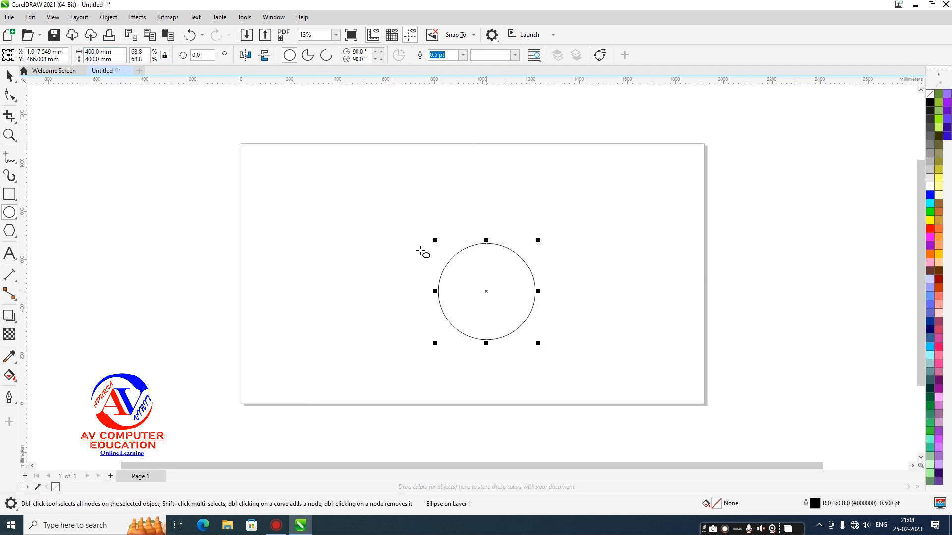
Step: Move the 400 mm circle up and slightly left into the upper middle of the page, and deselect it
{"action": "left_click", "coordinate": [342, 164]}
{"action": "left_click", "coordinate": [486, 312]}
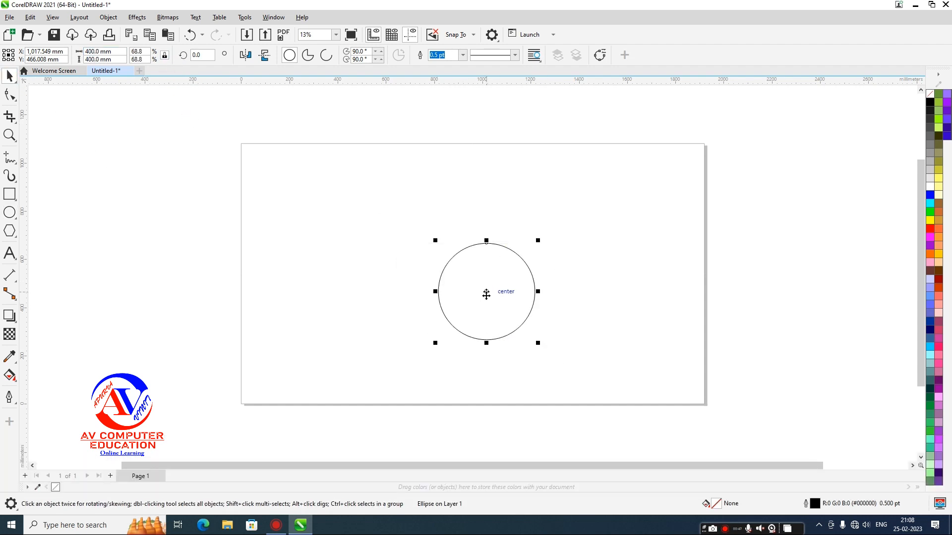
{"action": "left_click_drag", "start_coordinate": [480, 303], "coordinate": [449, 255]}
{"action": "left_click", "coordinate": [539, 248]}
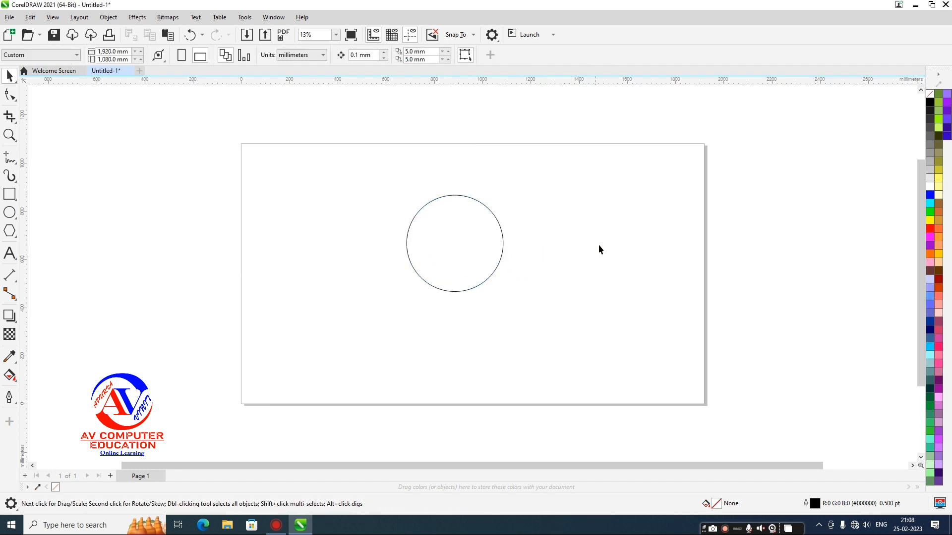
Step: Draw a square centred on the circle's centre and set its sides to 120 mm
{"action": "left_click", "coordinate": [10, 195]}
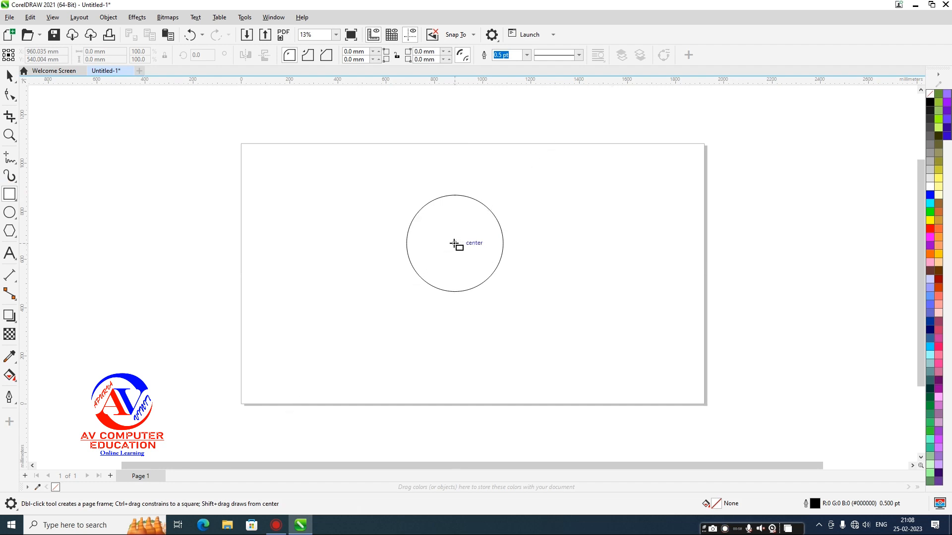
{"action": "mouse_move", "coordinate": [454, 244]}
{"action": "left_mouse_down"}
{"action": "mouse_move", "coordinate": [524, 252]}
{"action": "mouse_move", "coordinate": [478, 267]}
{"action": "left_mouse_up"}
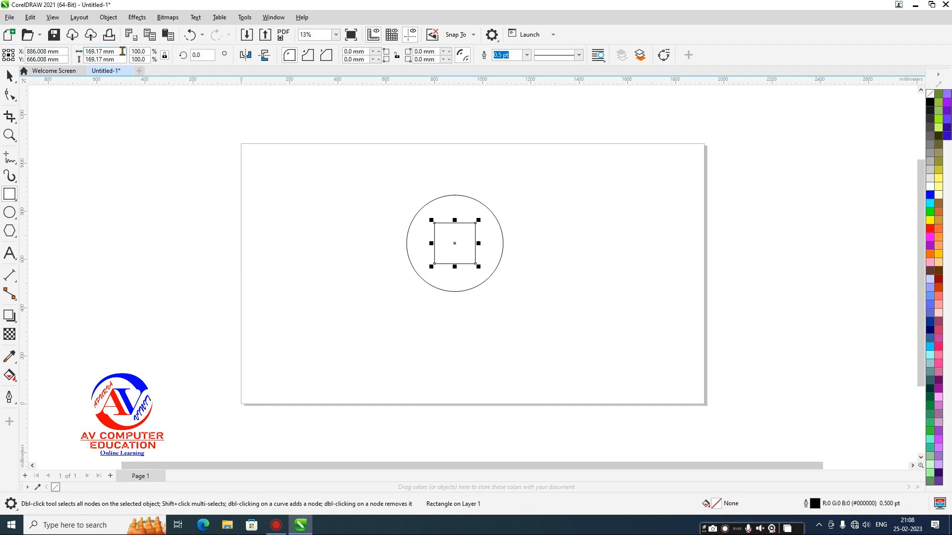
{"action": "left_click", "coordinate": [122, 51]}
{"action": "type", "text": "120"}
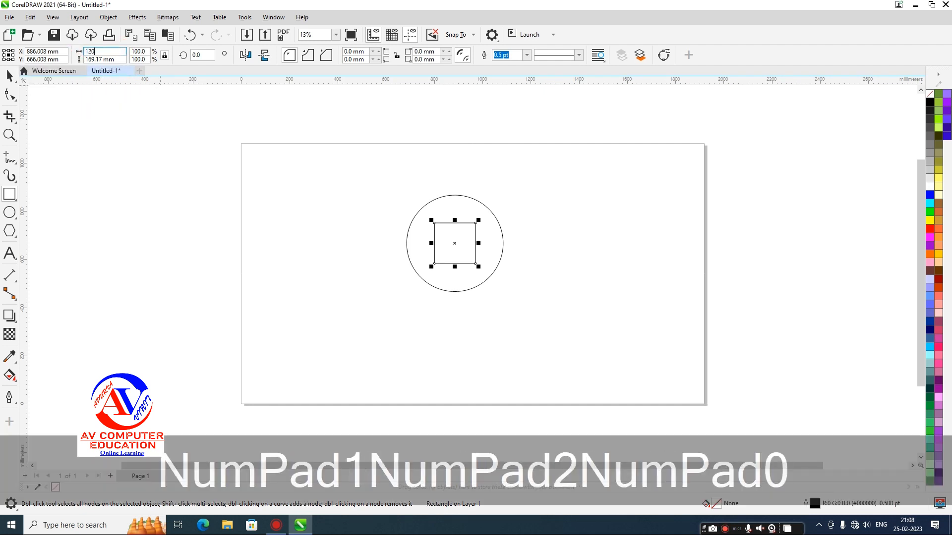
{"action": "key", "text": "Return"}
Step: Move the square by -15 mm horizontally and -15 mm vertically with the Transform position settings, keeping zero copies
{"action": "left_click", "coordinate": [273, 18]}
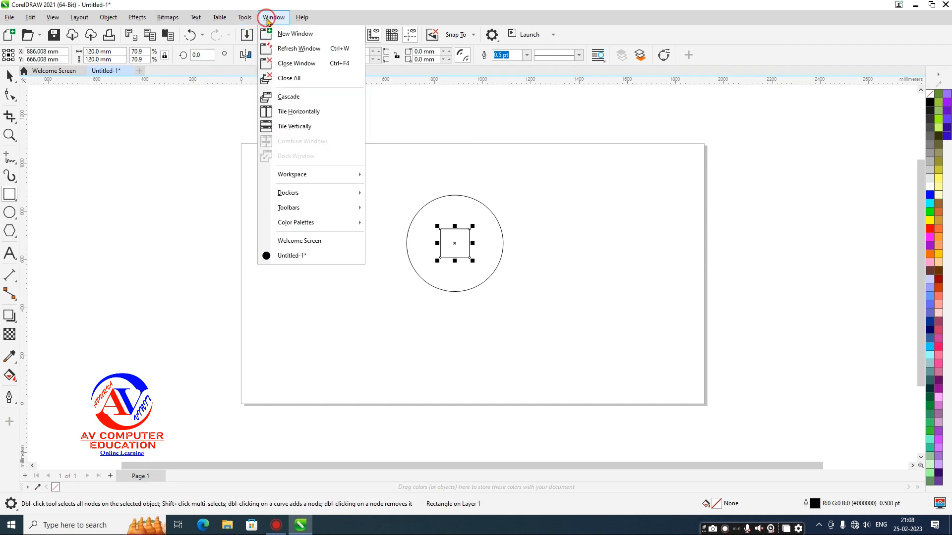
{"action": "mouse_move", "coordinate": [291, 192]}
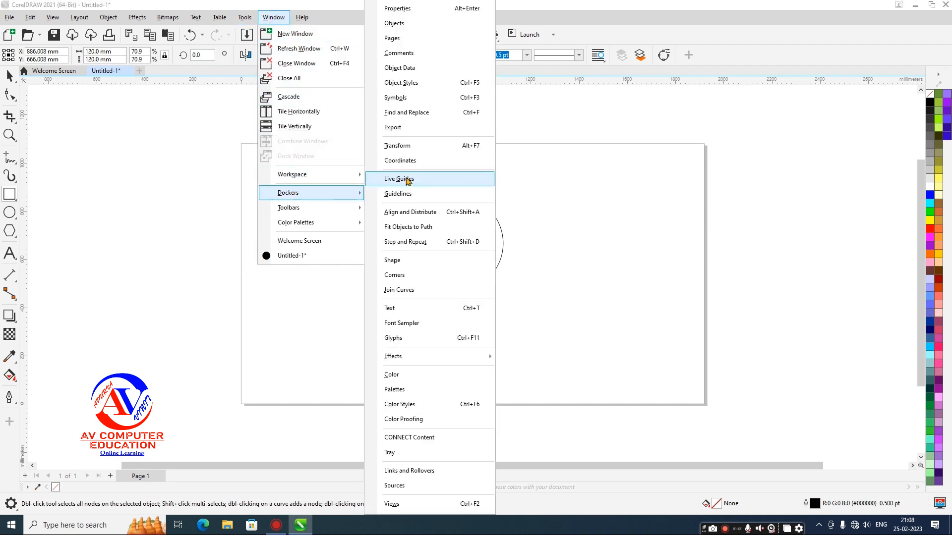
{"action": "left_click", "coordinate": [422, 145]}
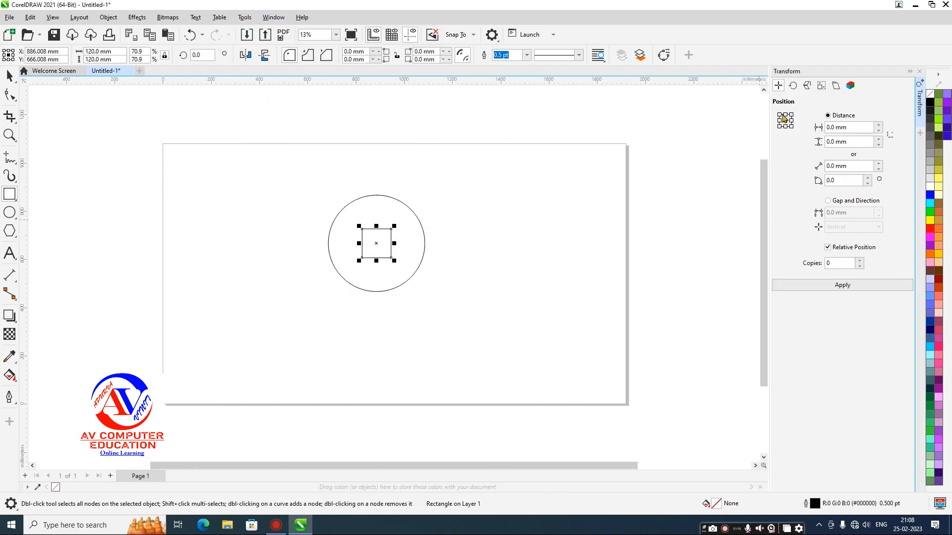
{"action": "left_click", "coordinate": [862, 128]}
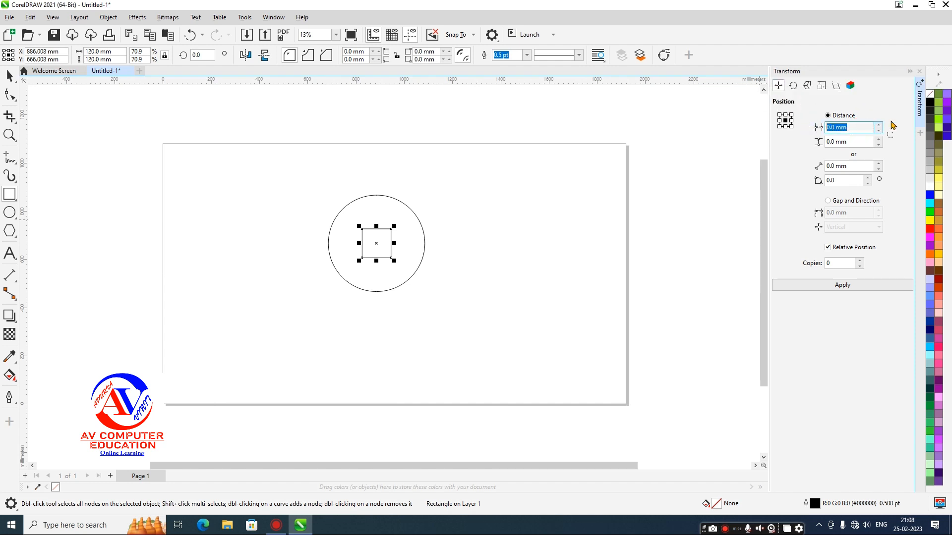
{"action": "type", "text": "-15"}
{"action": "left_click", "coordinate": [837, 142]}
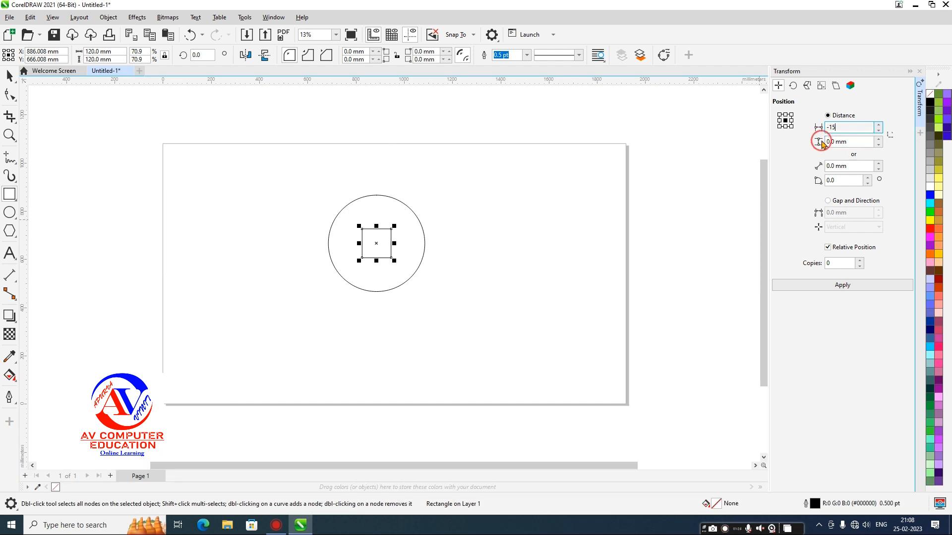
{"action": "type", "text": "-15"}
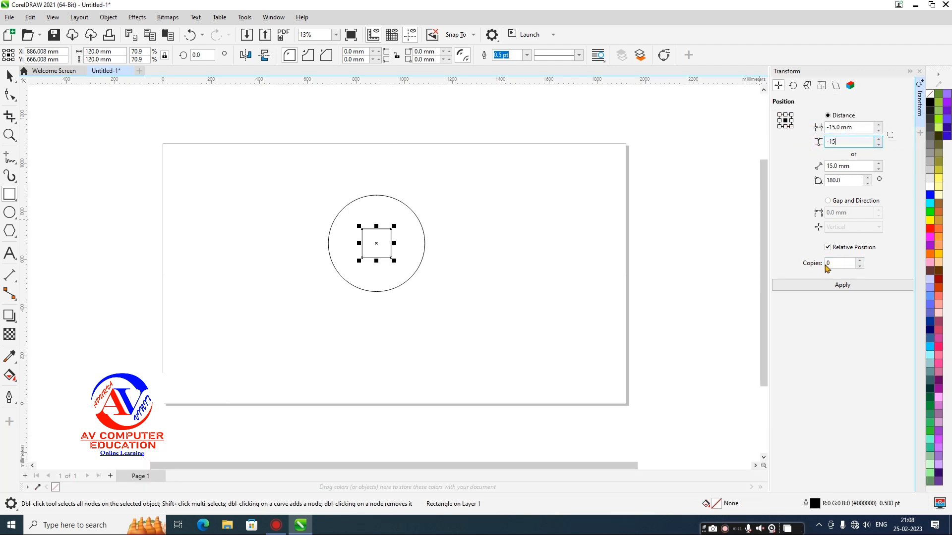
{"action": "left_click", "coordinate": [840, 286]}
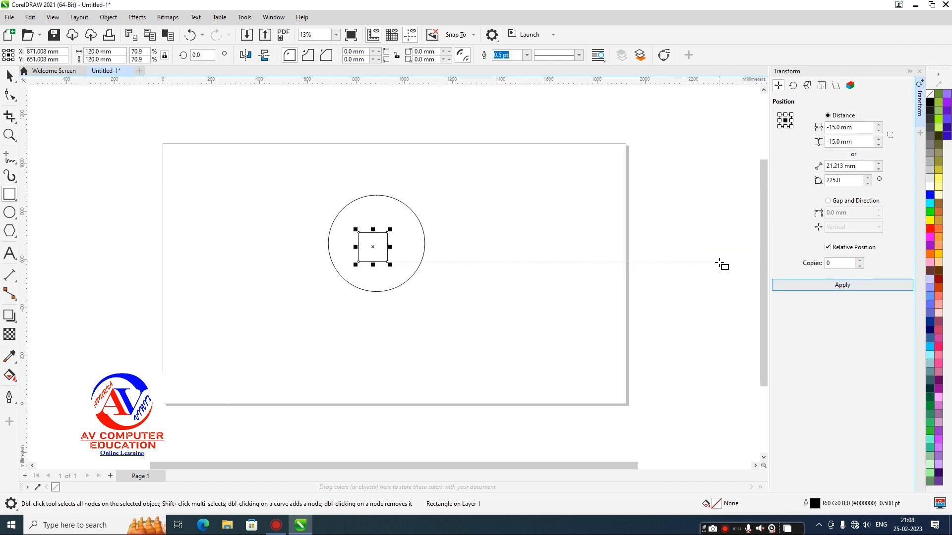
{"action": "left_click", "coordinate": [919, 102]}
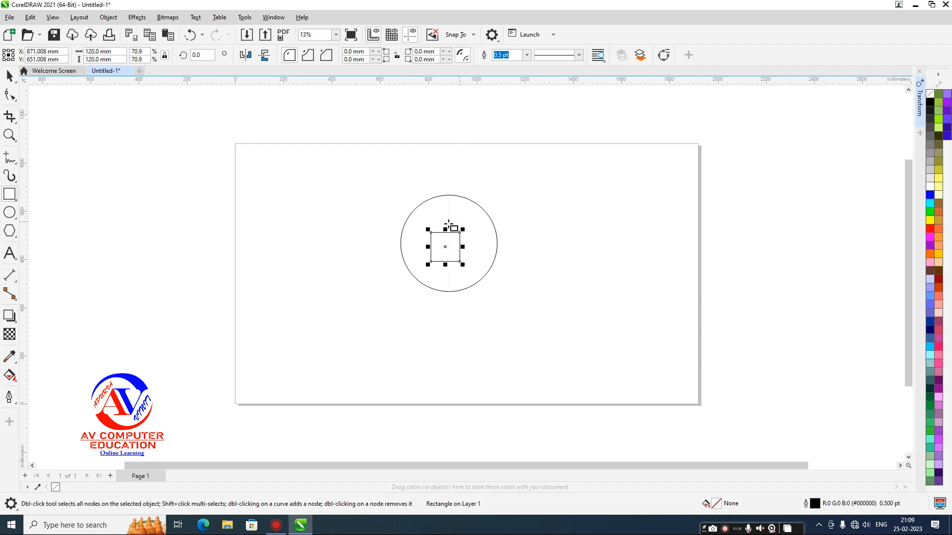
Step: Draw a 120 mm circle centred on the midpoint of the square's top edge
{"action": "scroll", "coordinate": [449, 224], "scroll_direction": "up", "scroll_amount": 2}
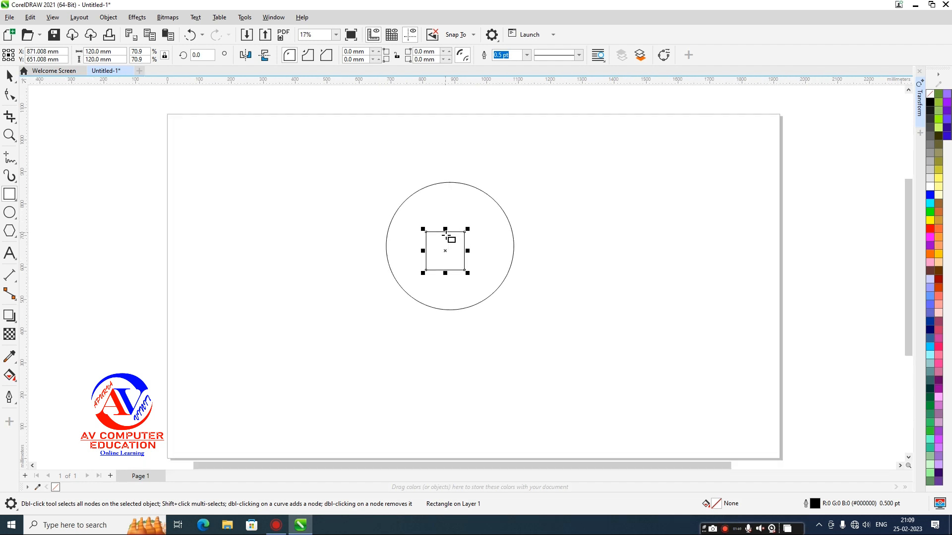
{"action": "left_click", "coordinate": [9, 212]}
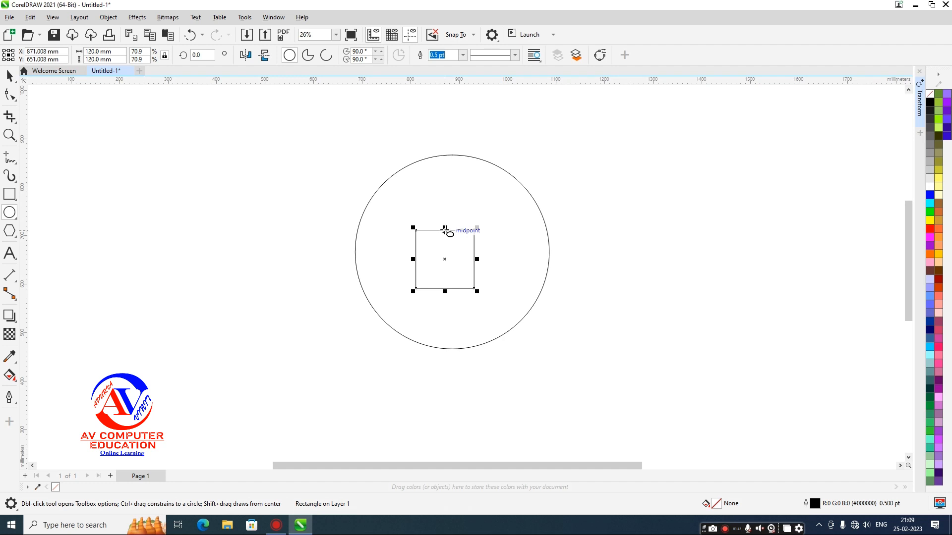
{"action": "left_click_drag", "start_coordinate": [445, 230], "coordinate": [475, 259]}
Step: Draw a second circle of about 119 mm centred on the midpoint of the square's right edge
{"action": "scroll", "coordinate": [491, 258], "scroll_direction": "up", "scroll_amount": 1}
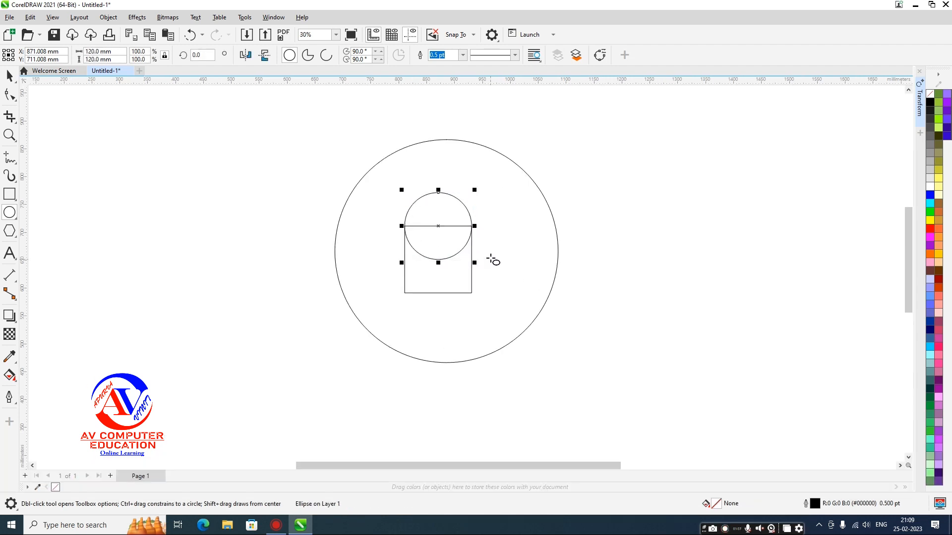
{"action": "scroll", "coordinate": [493, 260], "scroll_direction": "up", "scroll_amount": 1}
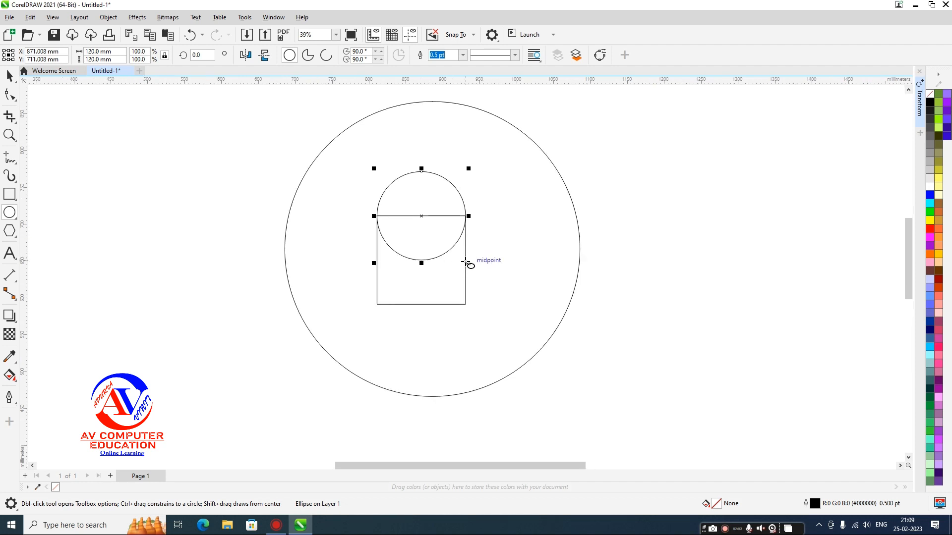
{"action": "left_click_drag", "start_coordinate": [466, 262], "coordinate": [509, 306]}
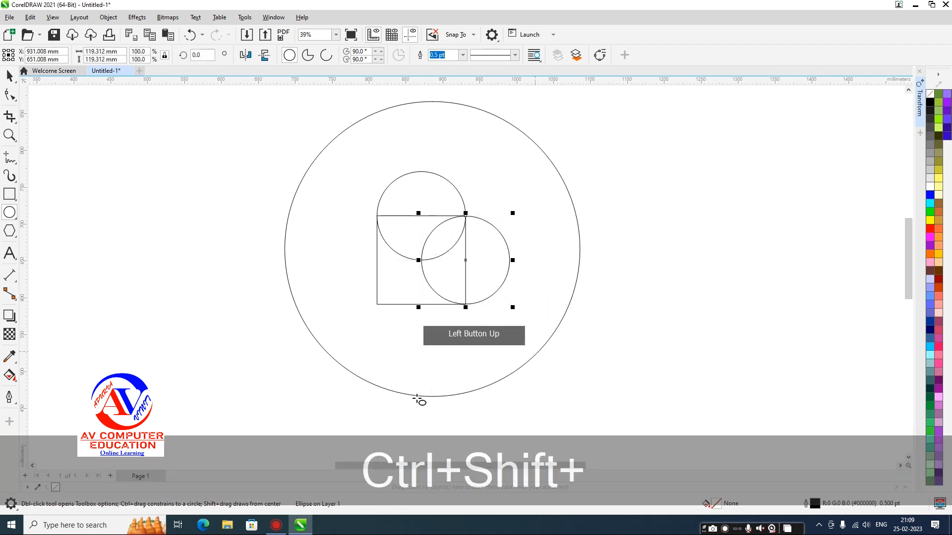
Step: Weld the square and the two small circles into a single heart shape
{"action": "left_click", "coordinate": [11, 77]}
{"action": "left_click", "coordinate": [276, 147]}
{"action": "left_click_drag", "start_coordinate": [274, 142], "coordinate": [547, 341]}
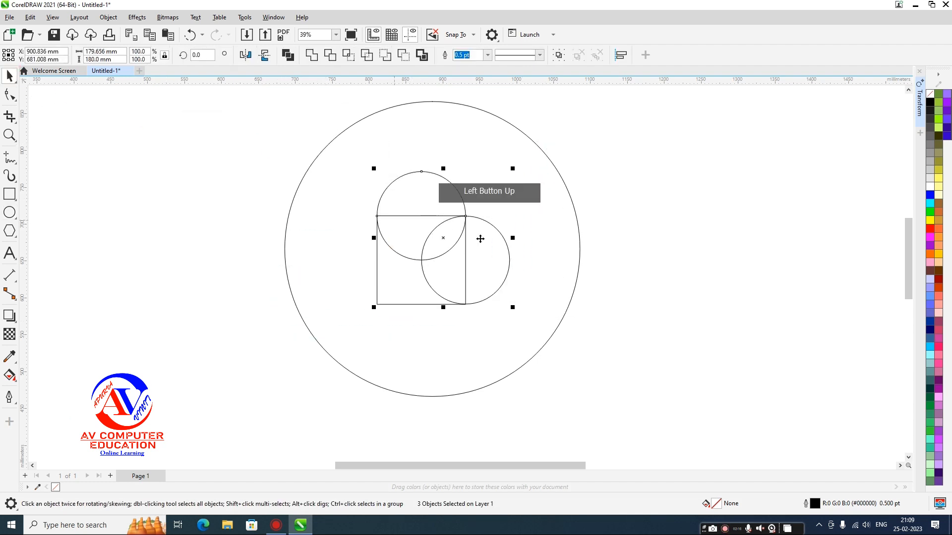
{"action": "left_click", "coordinate": [312, 56]}
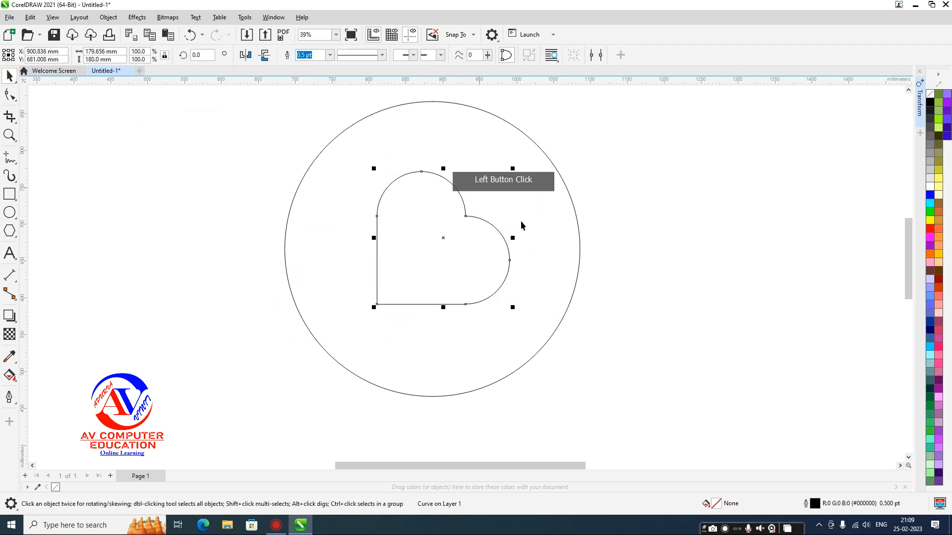
{"action": "left_click", "coordinate": [538, 232]}
Step: Make a concentric, smaller copy of the large circle about 317 mm across and give it a red outline
{"action": "left_click", "coordinate": [576, 234]}
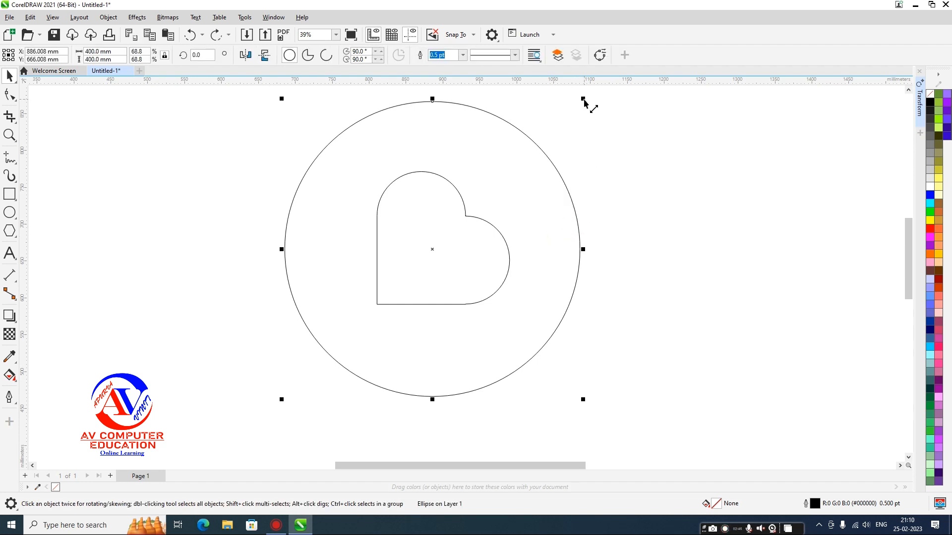
{"action": "left_click_drag", "start_coordinate": [584, 99], "coordinate": [558, 135]}
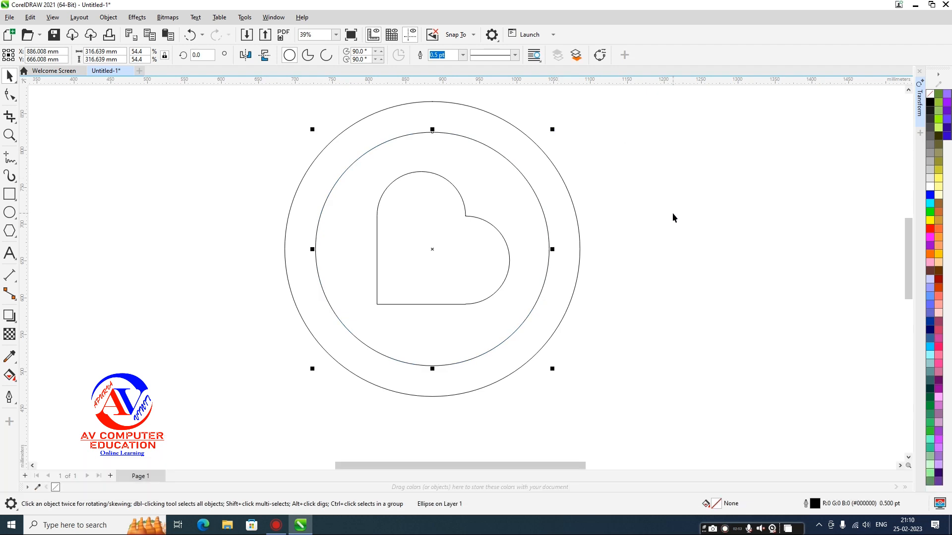
{"action": "right_click", "coordinate": [929, 232]}
{"action": "left_click", "coordinate": [917, 245]}
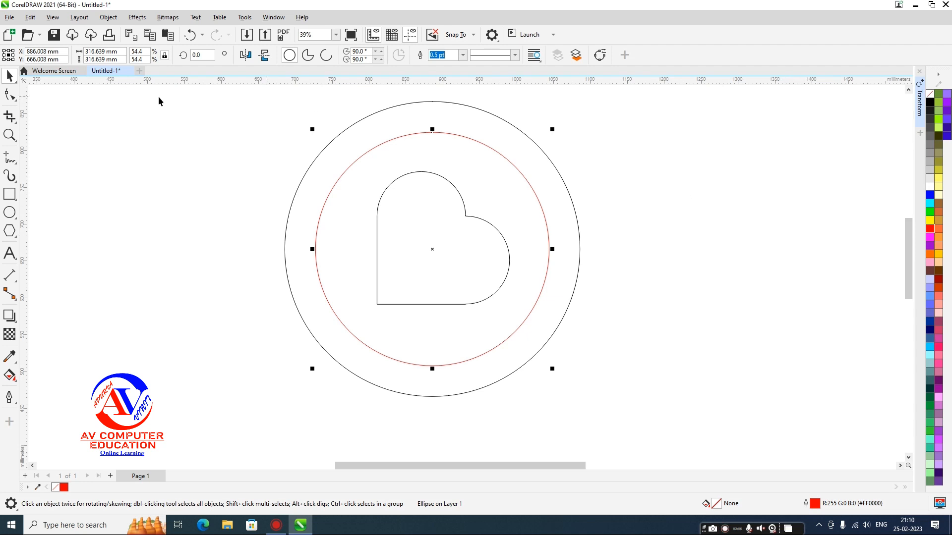
Step: Set the red circle's diameter to 255 mm
{"action": "left_click", "coordinate": [120, 51]}
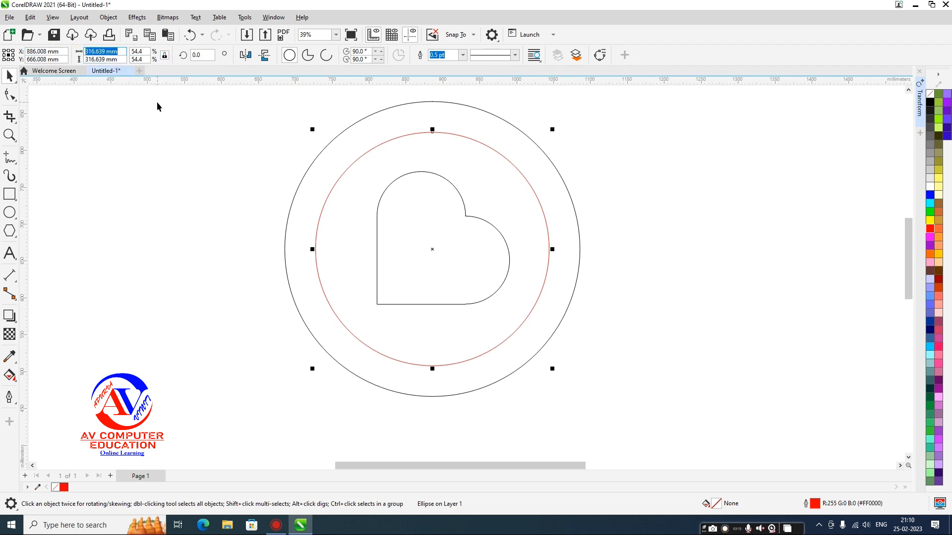
{"action": "type", "text": "255"}
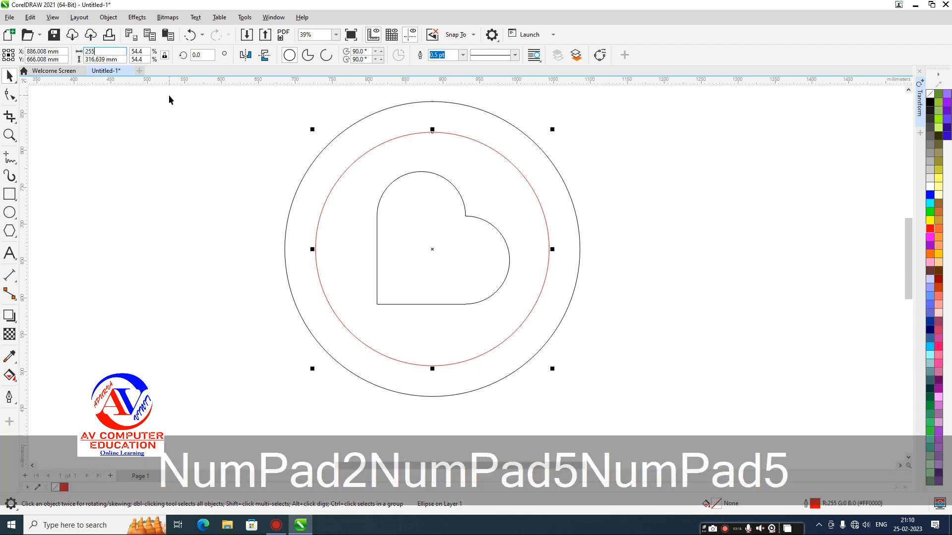
{"action": "key", "text": "Return"}
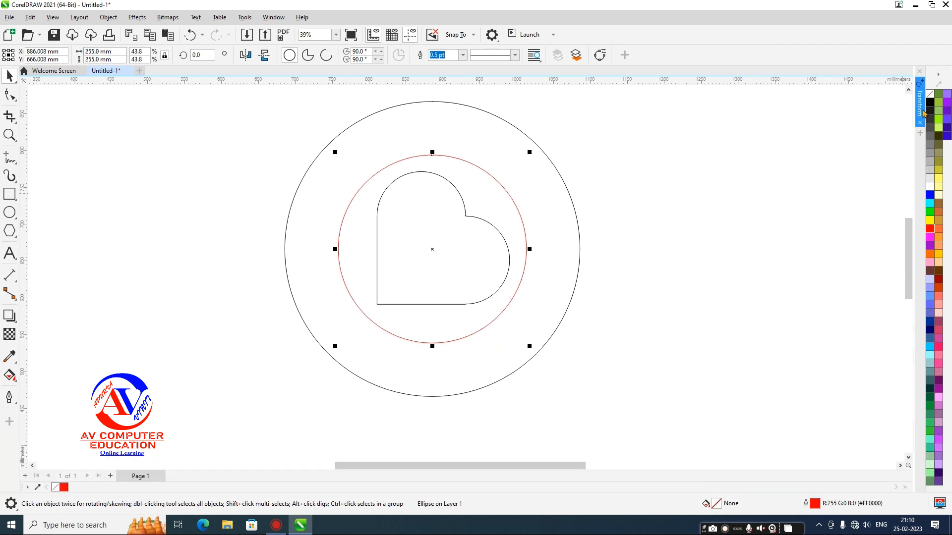
Step: Make one copy of the 255 mm red circle, offset 52.933 mm horizontally and 49.544 mm vertically
{"action": "left_click", "coordinate": [920, 106]}
{"action": "type", "text": "5"}
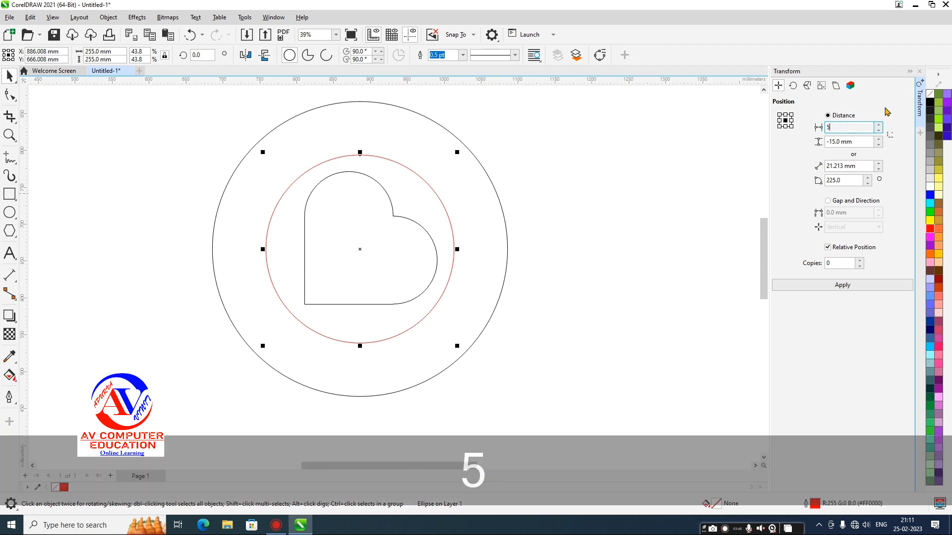
{"action": "type", "text": "2.933"}
{"action": "left_click", "coordinate": [857, 141]}
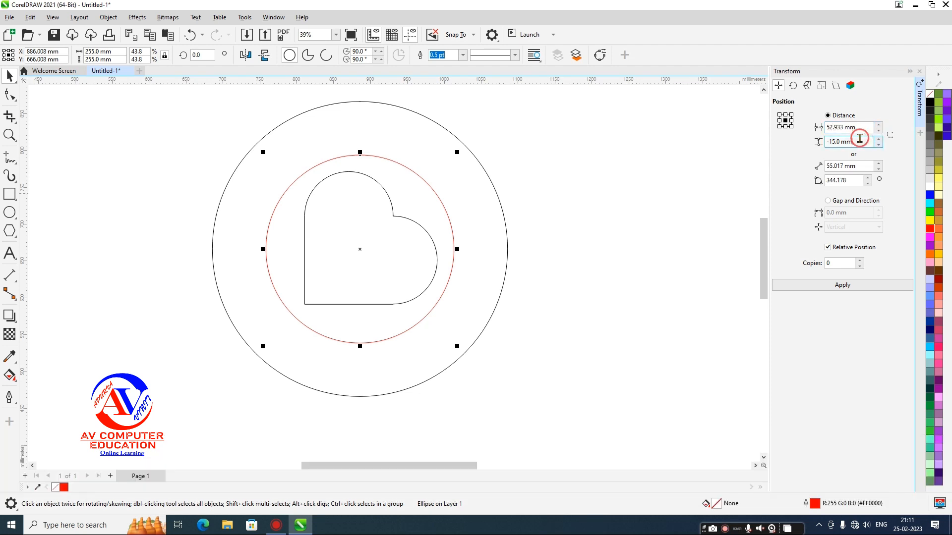
{"action": "type", "text": "4"}
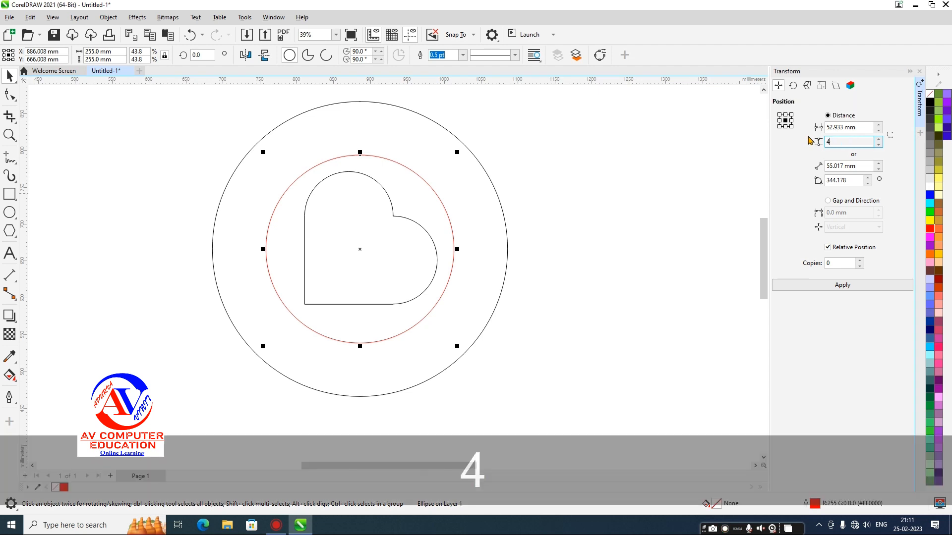
{"action": "type", "text": "9."}
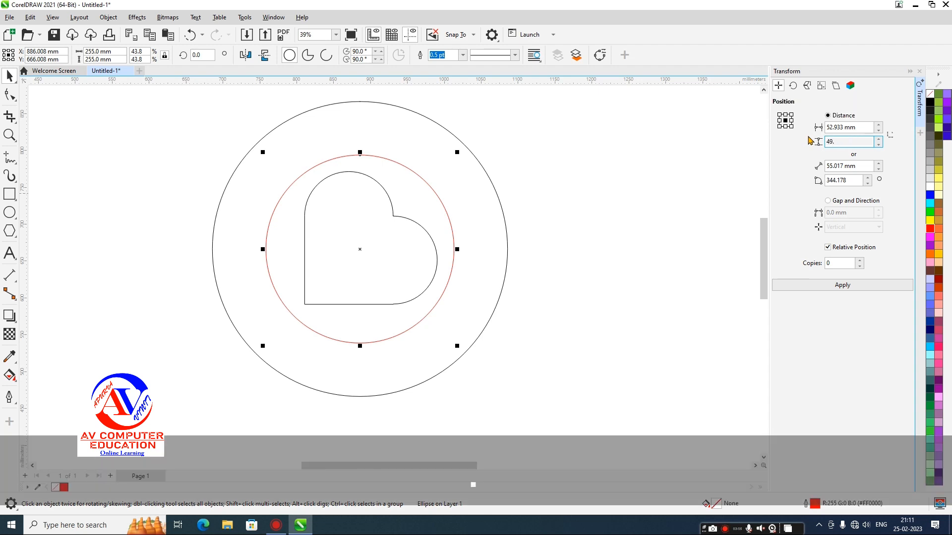
{"action": "type", "text": "544"}
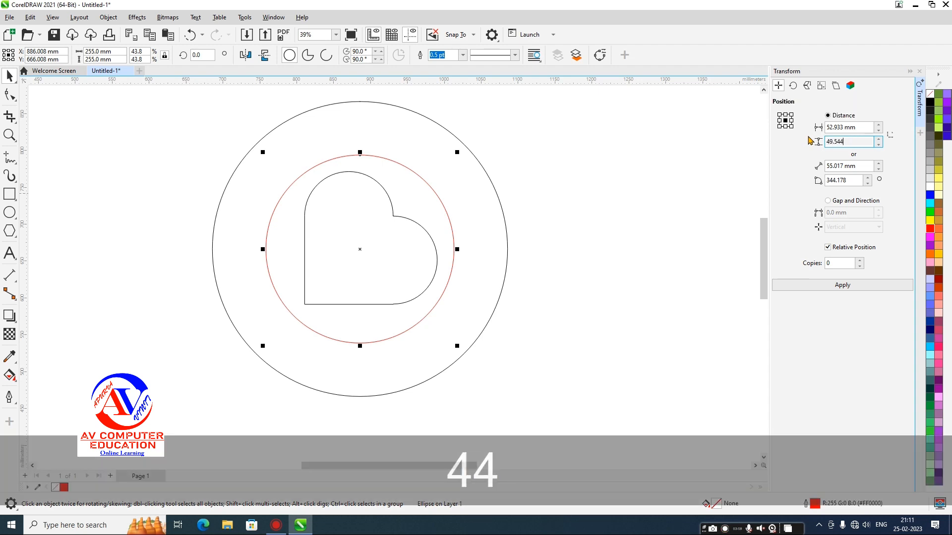
{"action": "left_click", "coordinate": [860, 263]}
{"action": "left_click", "coordinate": [833, 285]}
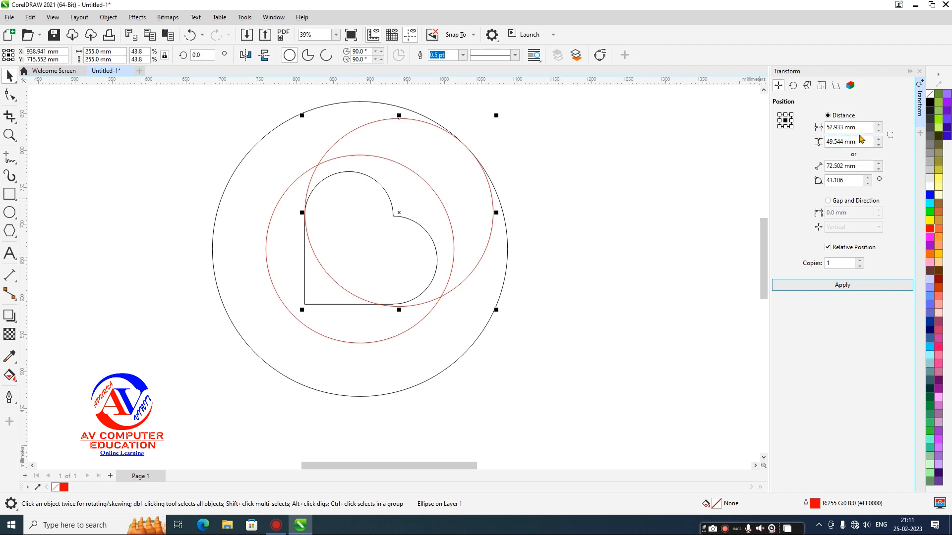
Step: Set the diameter of the original red circle at the large circle's centre to 235 mm
{"action": "left_click", "coordinate": [329, 339]}
{"action": "left_click_drag", "start_coordinate": [121, 52], "coordinate": [114, 119]}
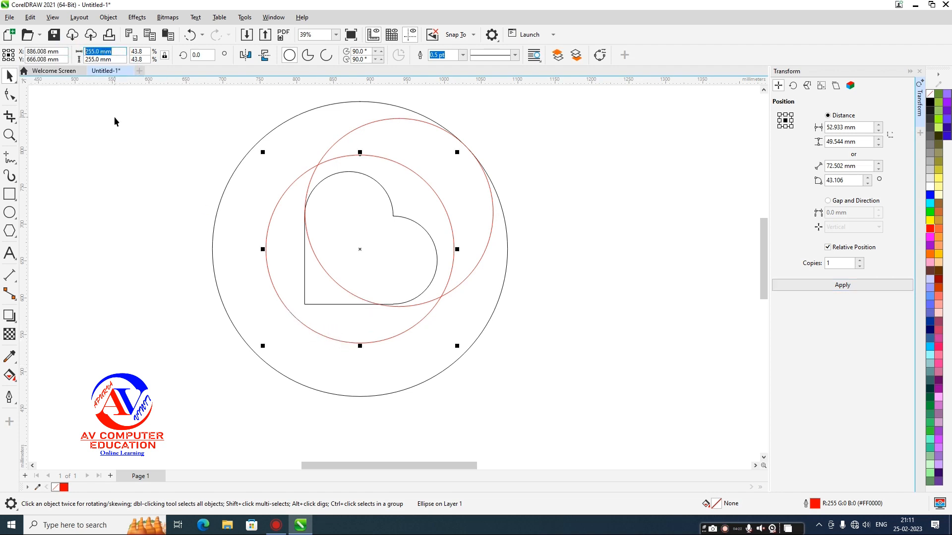
{"action": "type", "text": "235"}
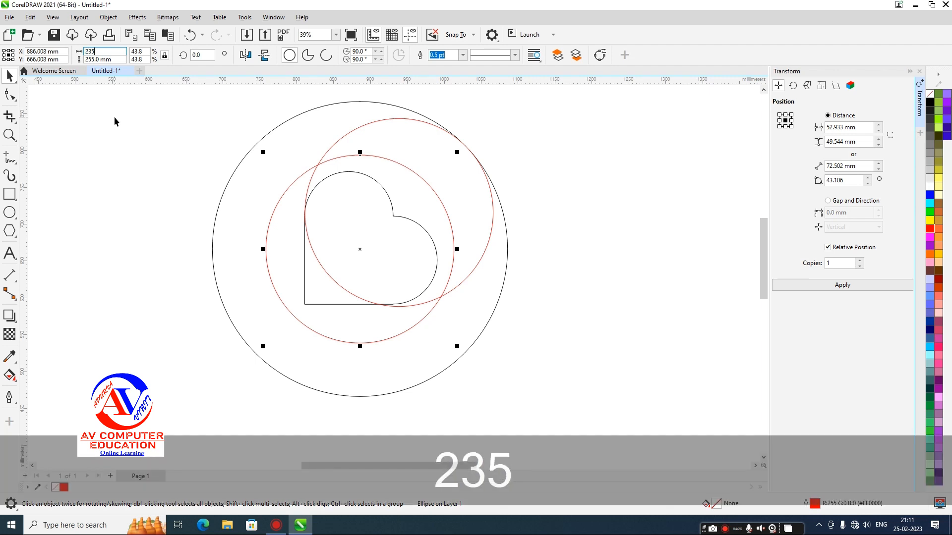
{"action": "left_click", "coordinate": [157, 149]}
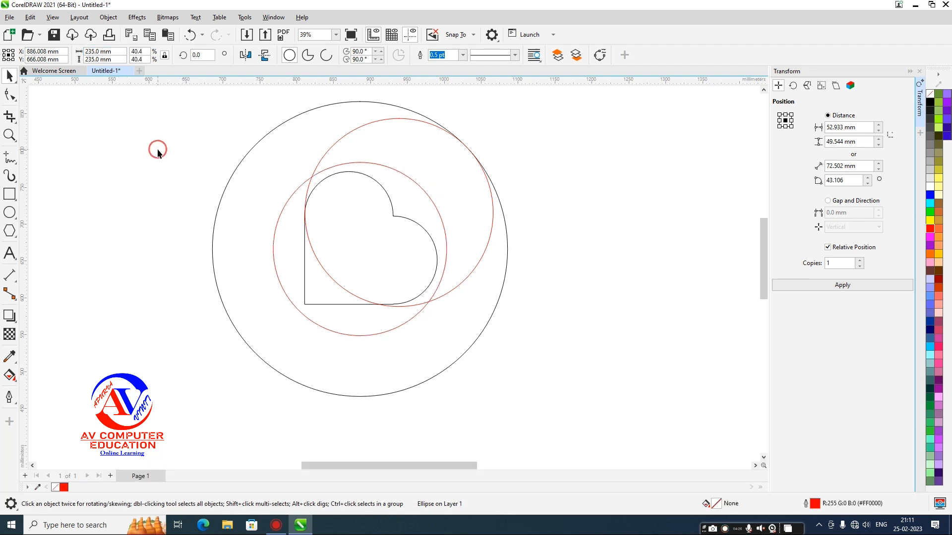
Step: Make one copy of the 235 mm central red circle, offset 39.514 mm horizontally and -72.442 mm vertically
{"action": "left_click", "coordinate": [272, 255]}
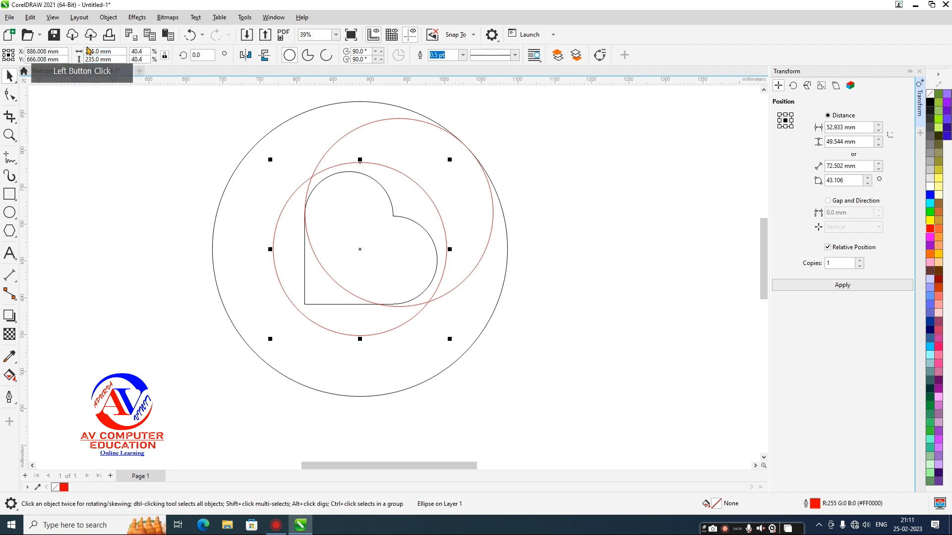
{"action": "left_click", "coordinate": [847, 128]}
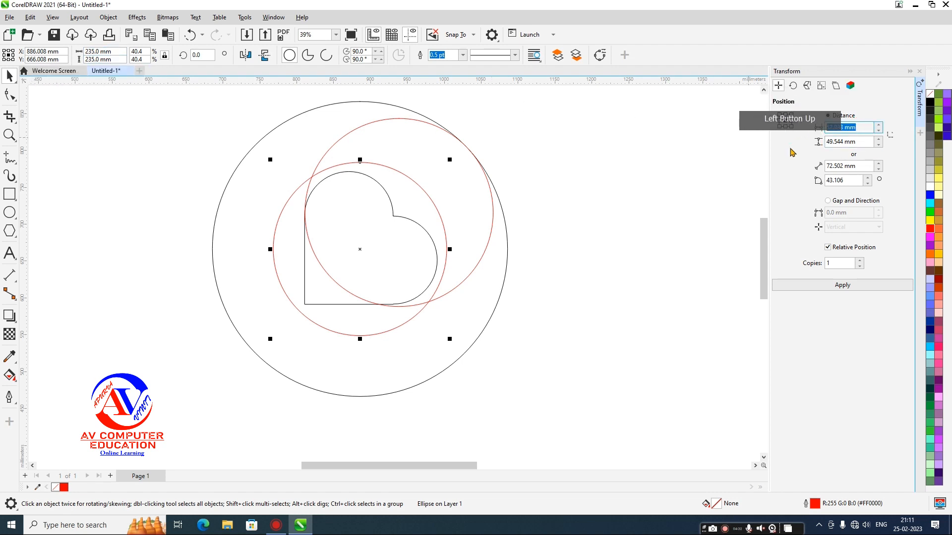
{"action": "type", "text": "3"}
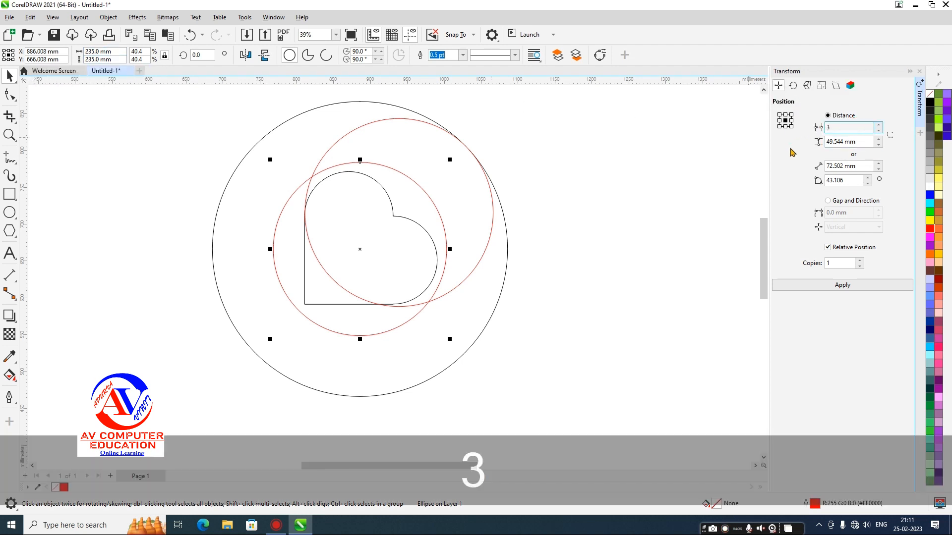
{"action": "type", "text": "9.514"}
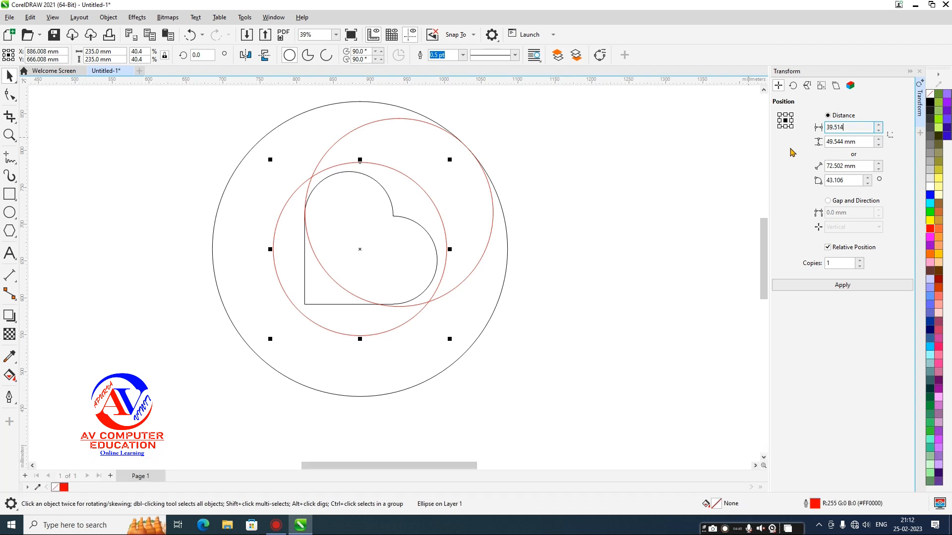
{"action": "left_click", "coordinate": [849, 141]}
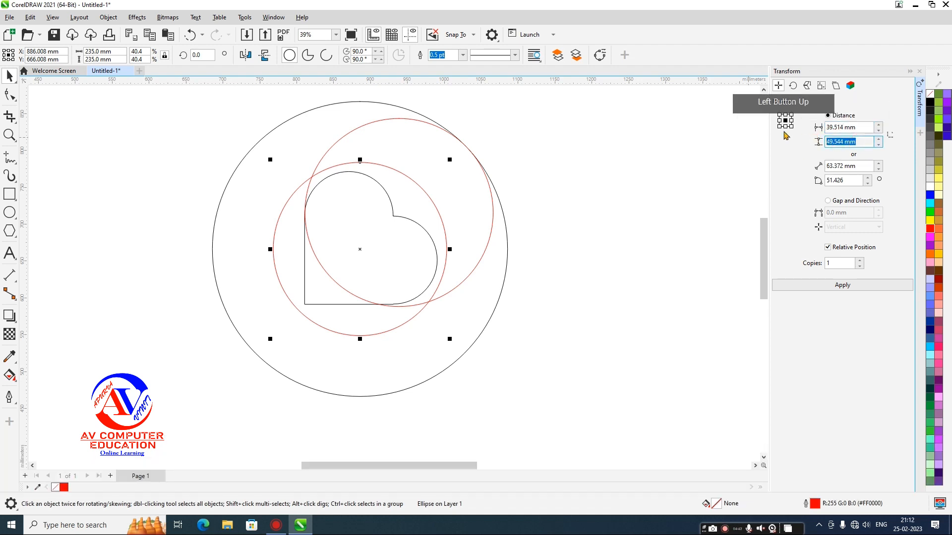
{"action": "type", "text": "-"}
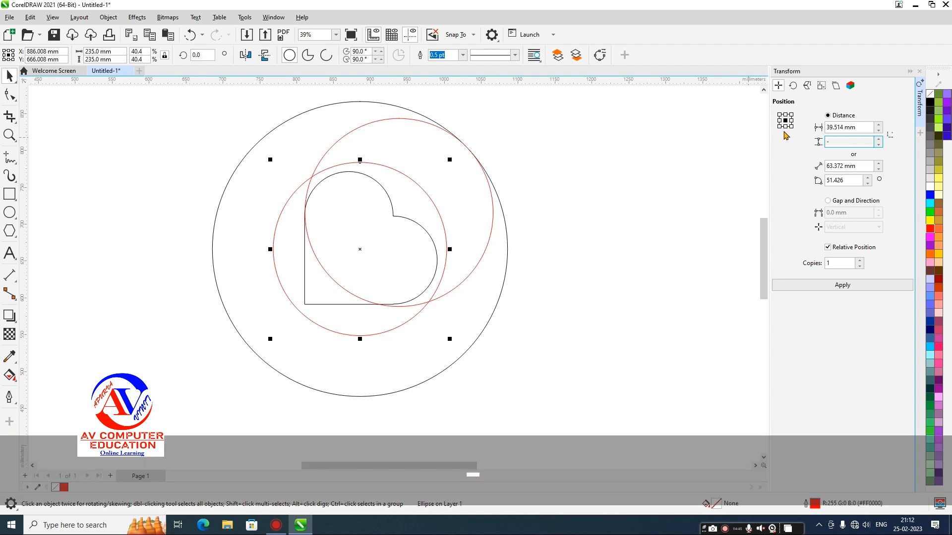
{"action": "type", "text": "72.442"}
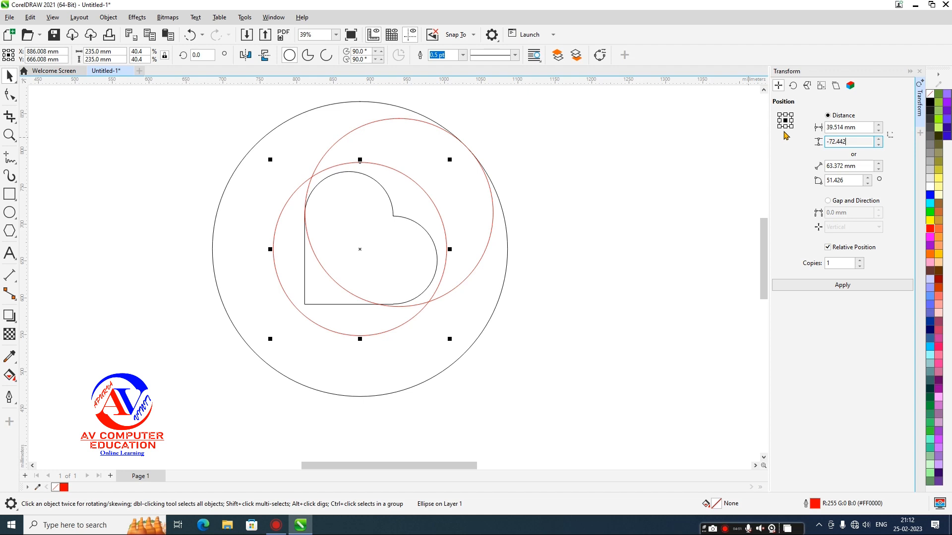
{"action": "left_click", "coordinate": [827, 287]}
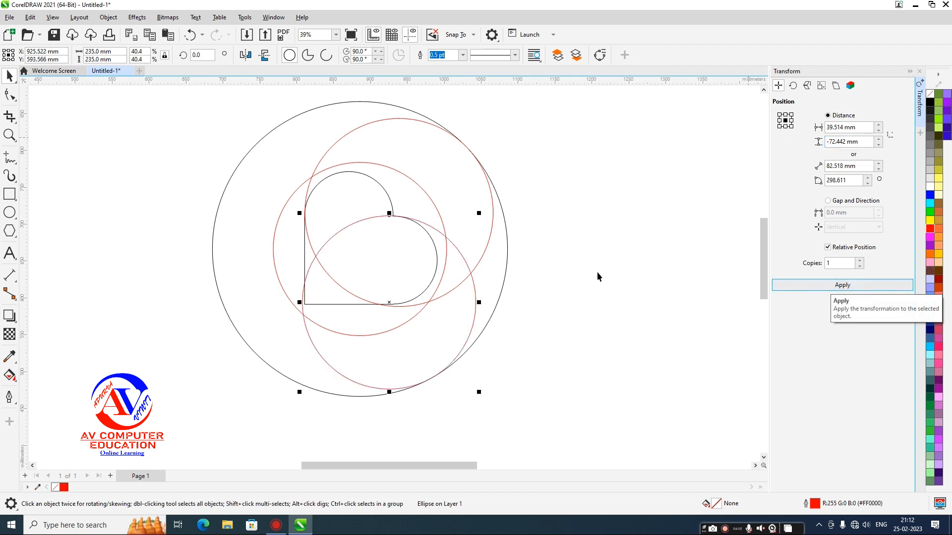
Step: Set the central red circle's diameter to 225 mm
{"action": "left_click", "coordinate": [274, 266]}
{"action": "left_click", "coordinate": [123, 51]}
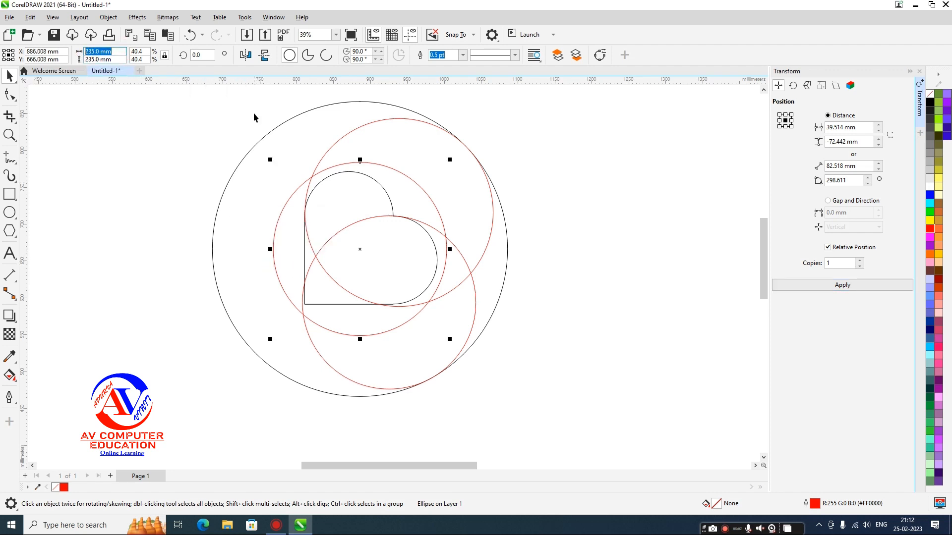
{"action": "type", "text": "225"}
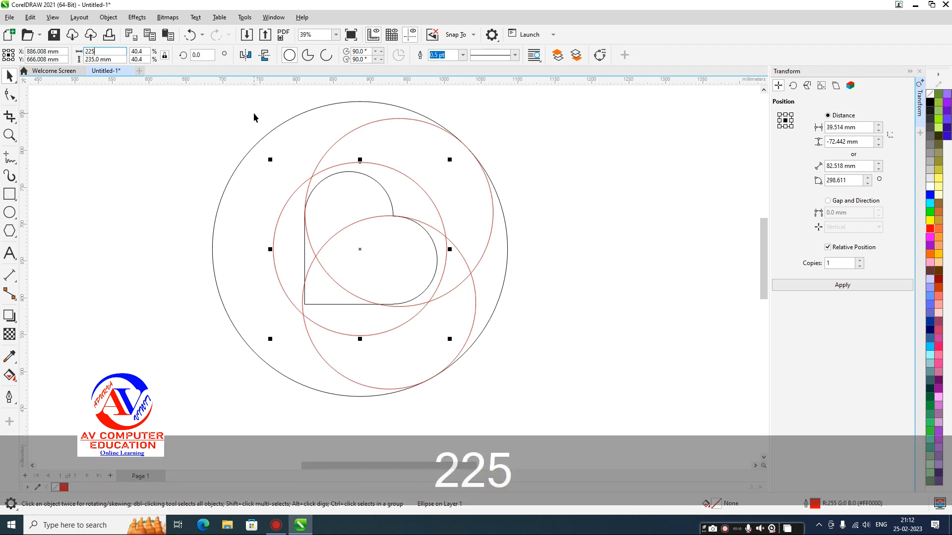
{"action": "left_click", "coordinate": [254, 114]}
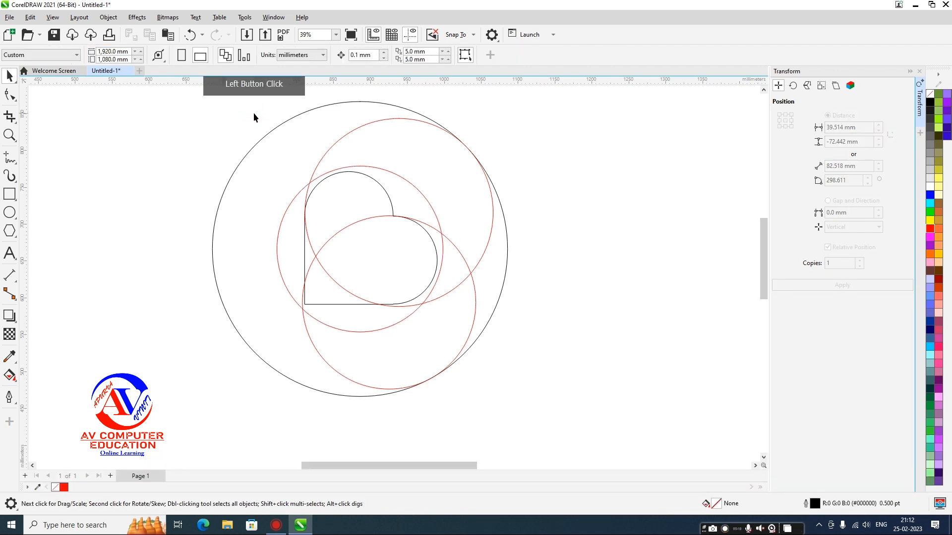
Step: Move the 225 mm red circle itself by -79.212 mm horizontally and 37.248 mm vertically, with 0 copies
{"action": "left_click", "coordinate": [277, 264]}
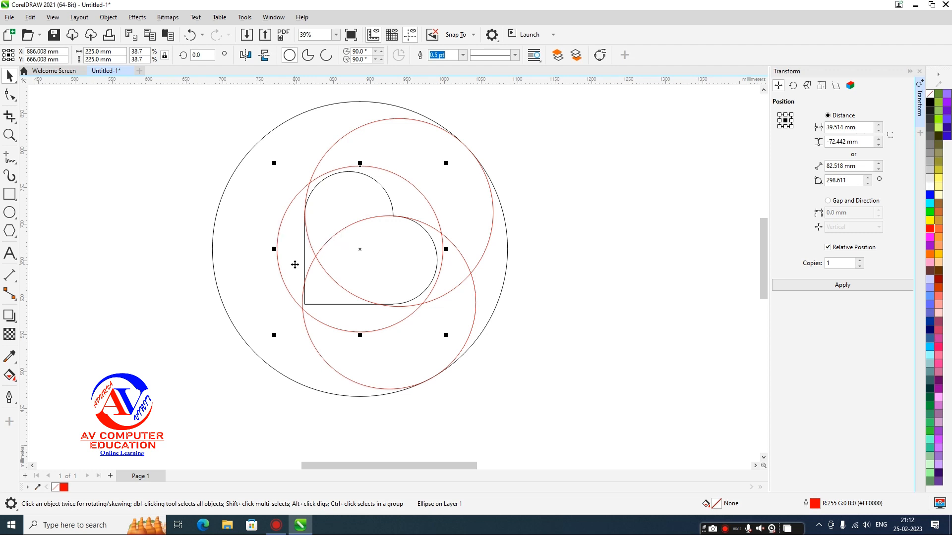
{"action": "left_click_drag", "start_coordinate": [865, 127], "coordinate": [791, 132]}
{"action": "type", "text": "-7"}
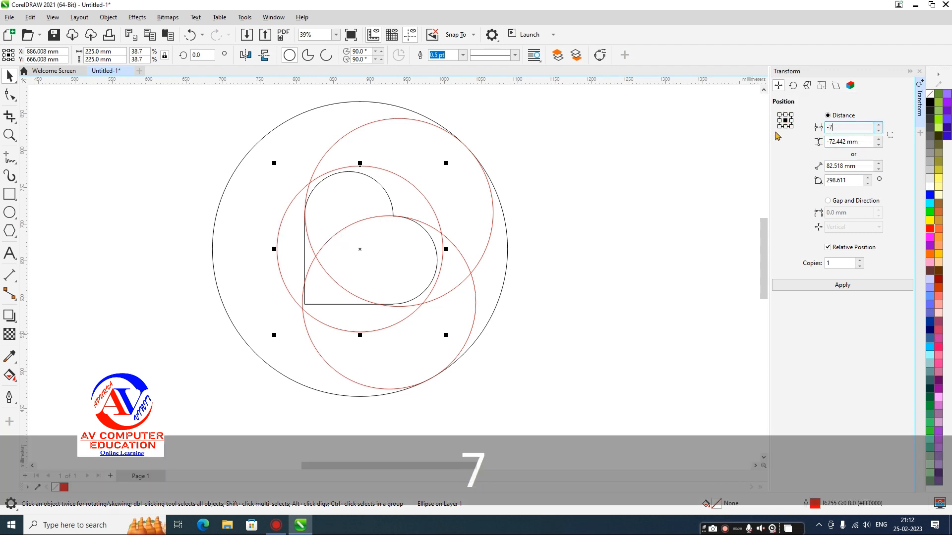
{"action": "type", "text": "9."}
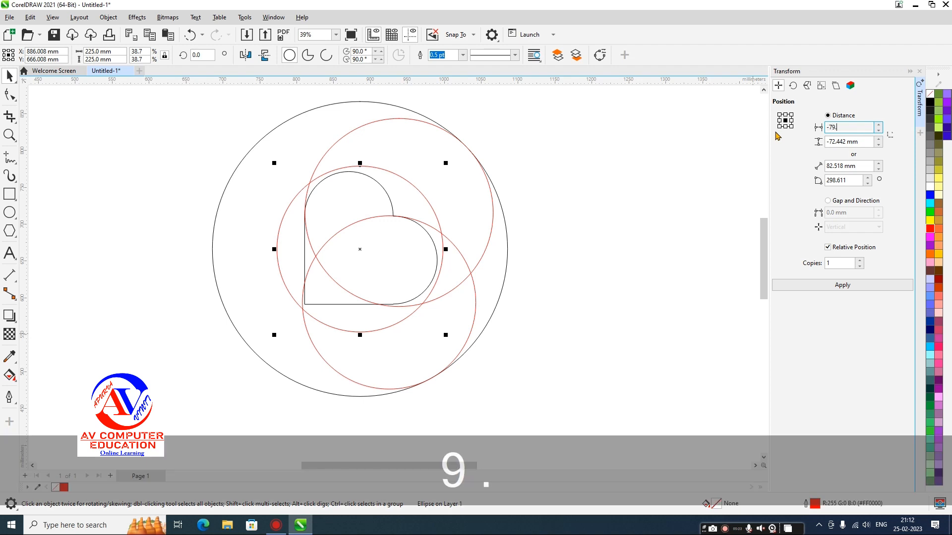
{"action": "type", "text": "212"}
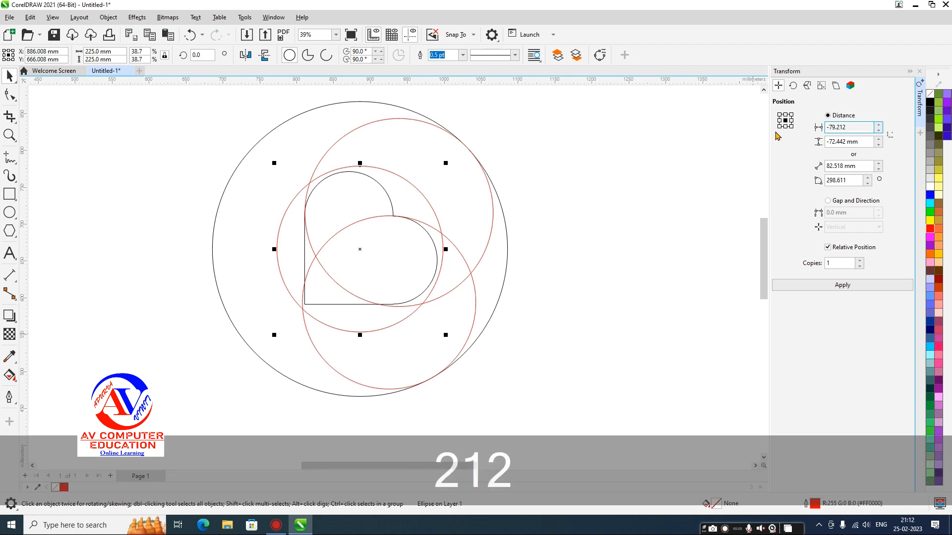
{"action": "left_click", "coordinate": [863, 142]}
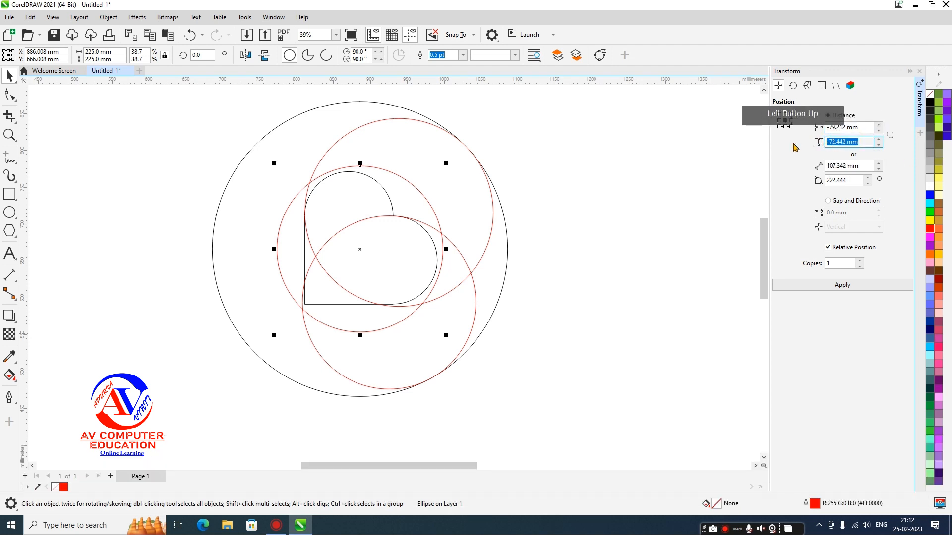
{"action": "type", "text": "37.248"}
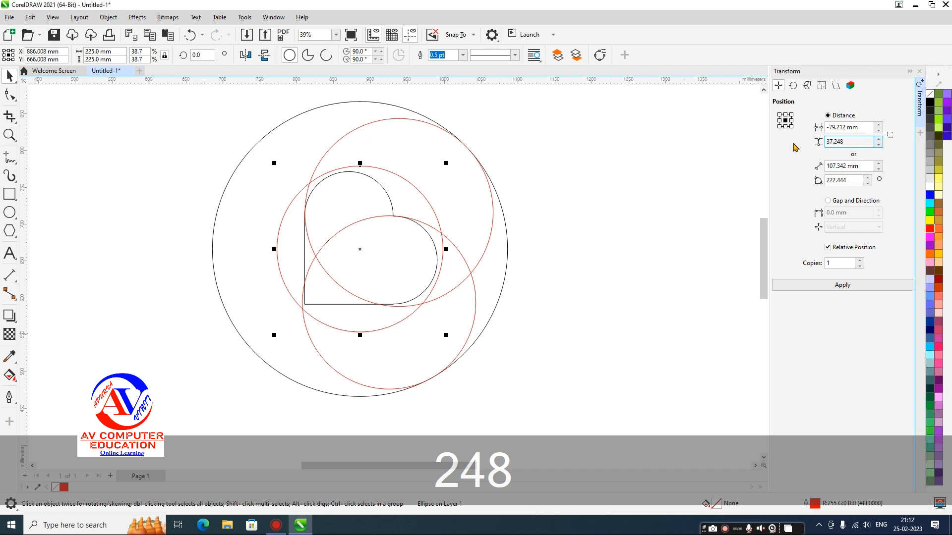
{"action": "left_click_drag", "start_coordinate": [837, 263], "coordinate": [809, 263]}
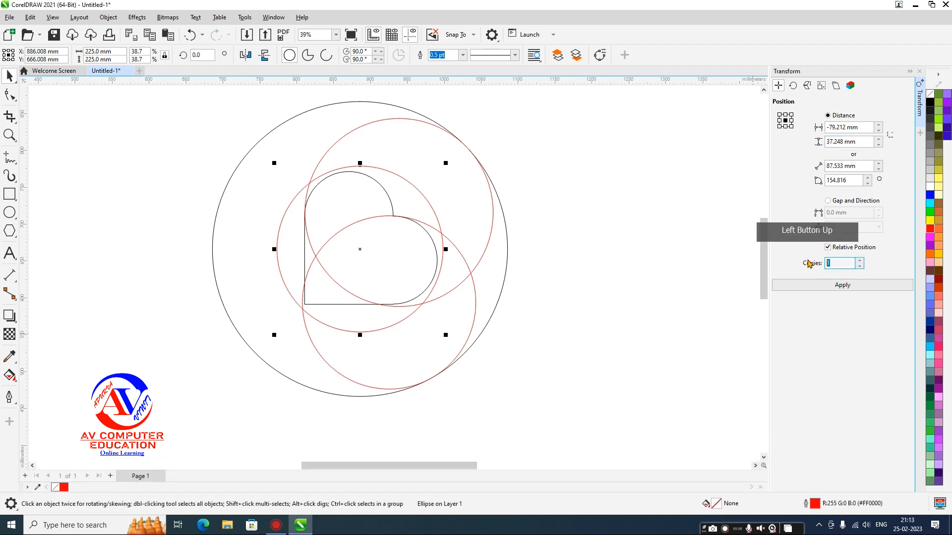
{"action": "type", "text": "0"}
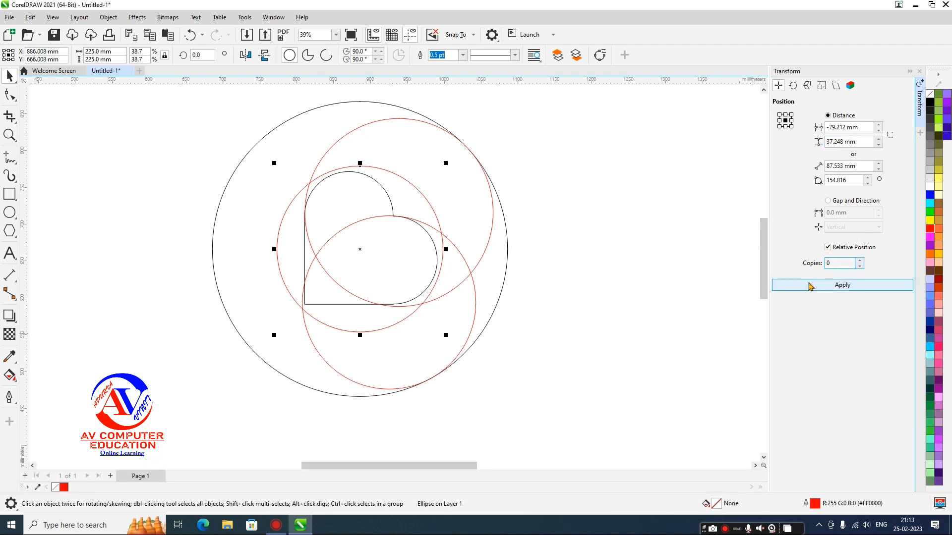
{"action": "left_click", "coordinate": [799, 282]}
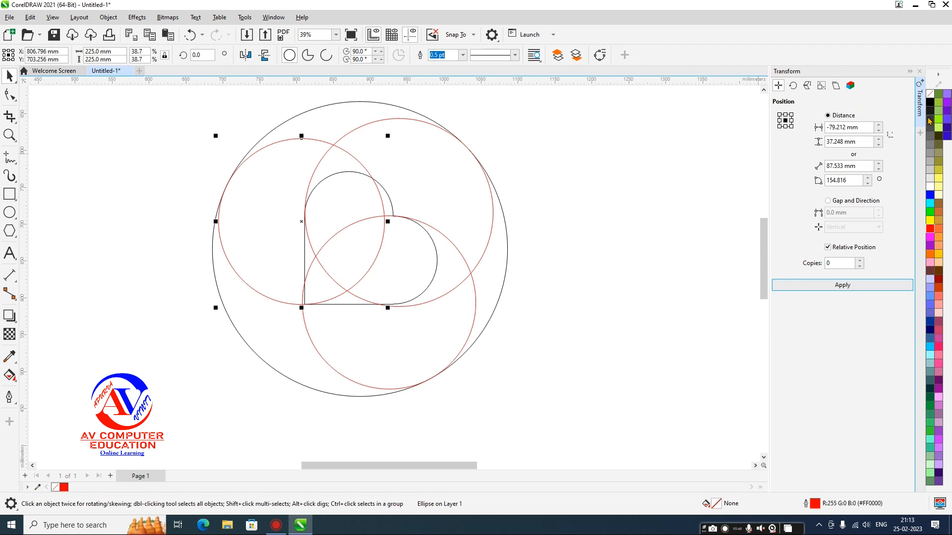
{"action": "left_click", "coordinate": [920, 114]}
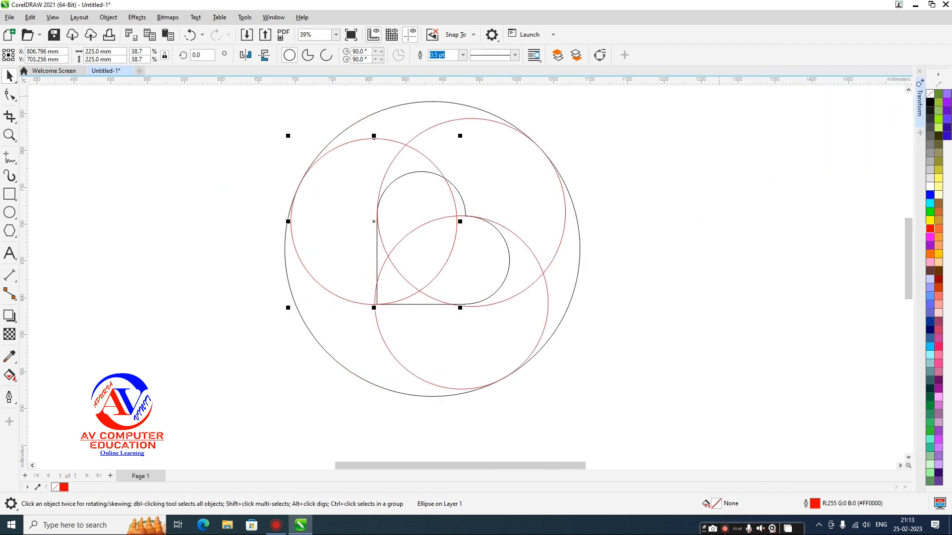
Step: Use Virtual Segment Delete to remove the left red circle's top arc, the upper-right circle's right arc and the lower circle's lower-left arc
{"action": "left_click", "coordinate": [16, 125]}
{"action": "left_click", "coordinate": [45, 145]}
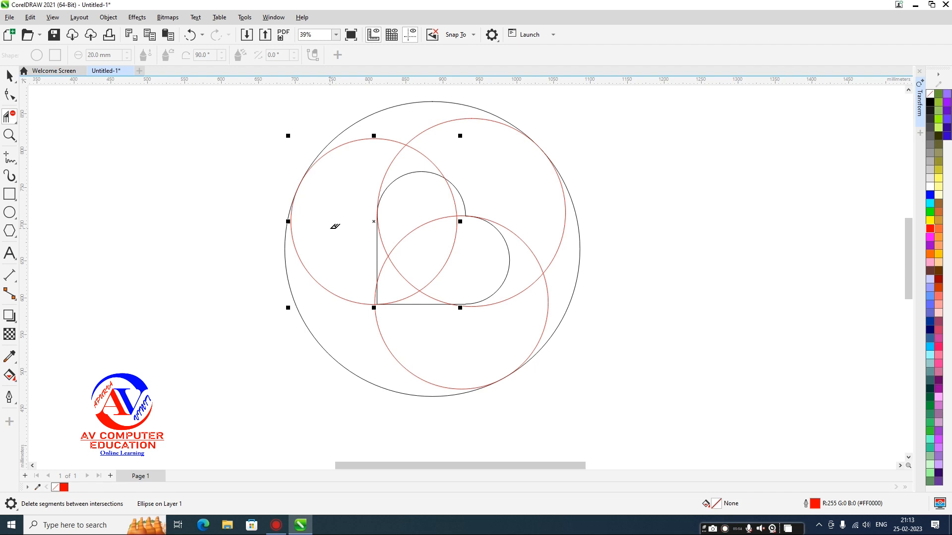
{"action": "left_click", "coordinate": [382, 138]}
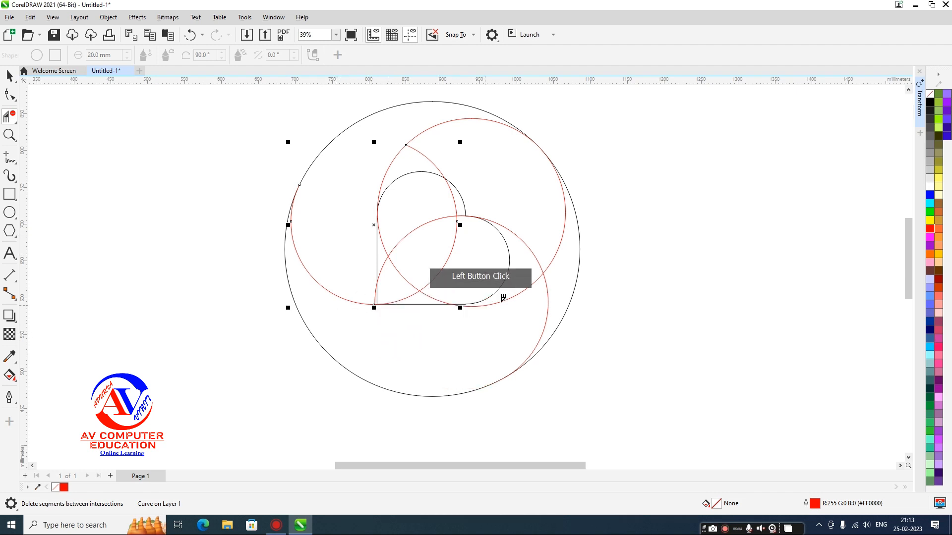
{"action": "left_click", "coordinate": [561, 244]}
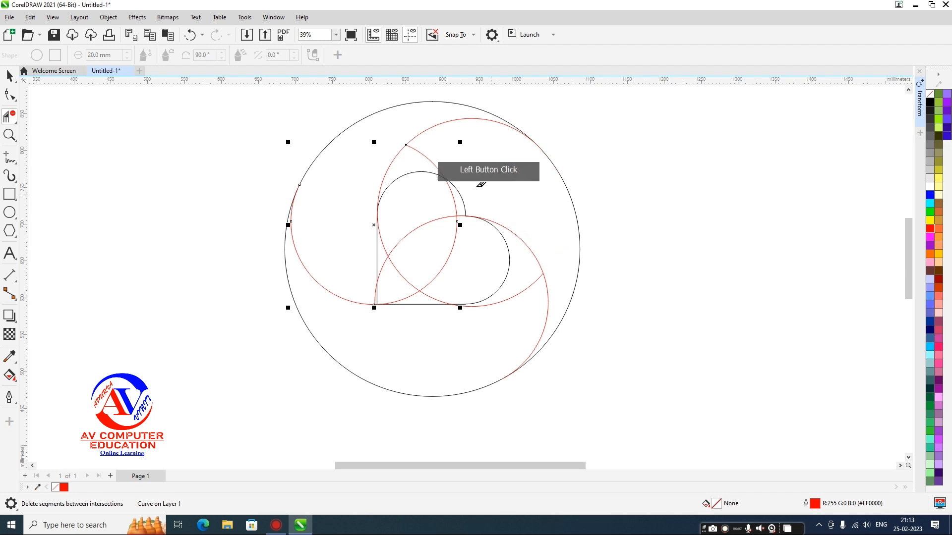
{"action": "left_click", "coordinate": [424, 151]}
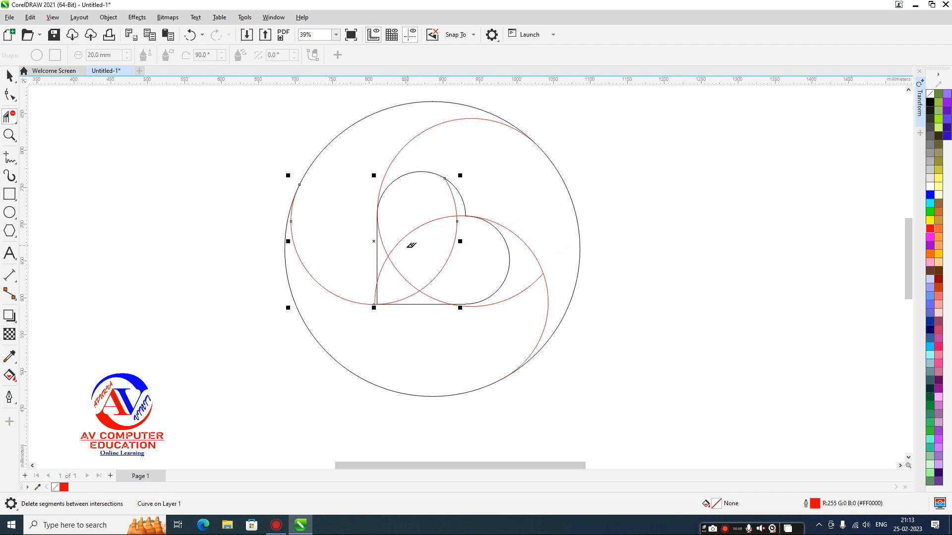
Step: Delete the red segments crossing the inside of the heart, plus the small remnants at its left side and notch
{"action": "scroll", "coordinate": [378, 285], "scroll_direction": "up", "scroll_amount": 2}
{"action": "left_click", "coordinate": [380, 291]}
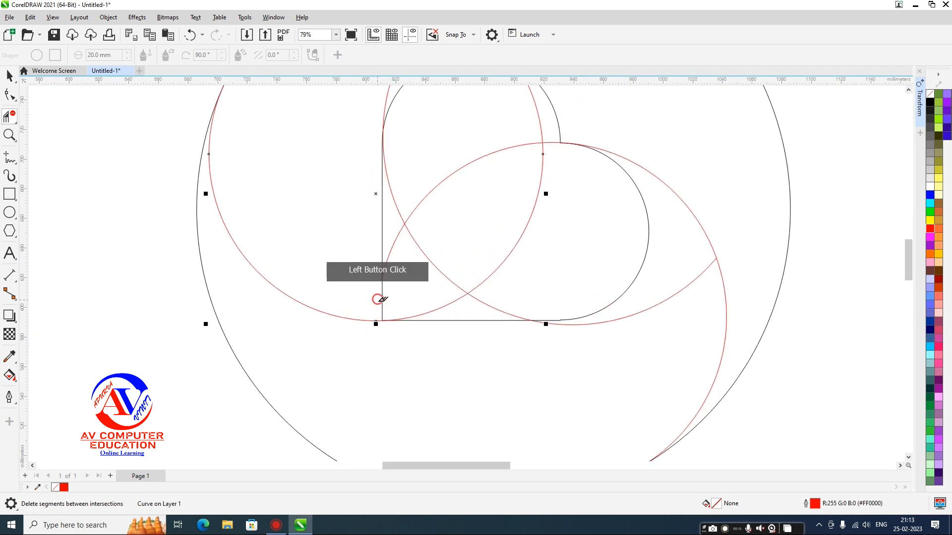
{"action": "scroll", "coordinate": [410, 284], "scroll_direction": "down", "scroll_amount": 2}
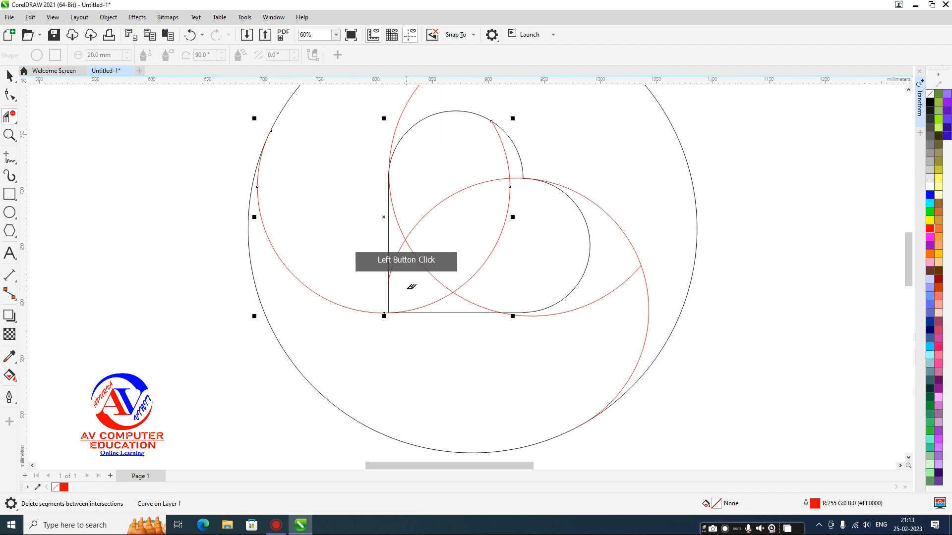
{"action": "left_click", "coordinate": [451, 291]}
{"action": "left_click_drag", "start_coordinate": [461, 286], "coordinate": [439, 287]}
{"action": "left_click", "coordinate": [474, 225]}
{"action": "left_click", "coordinate": [484, 190]}
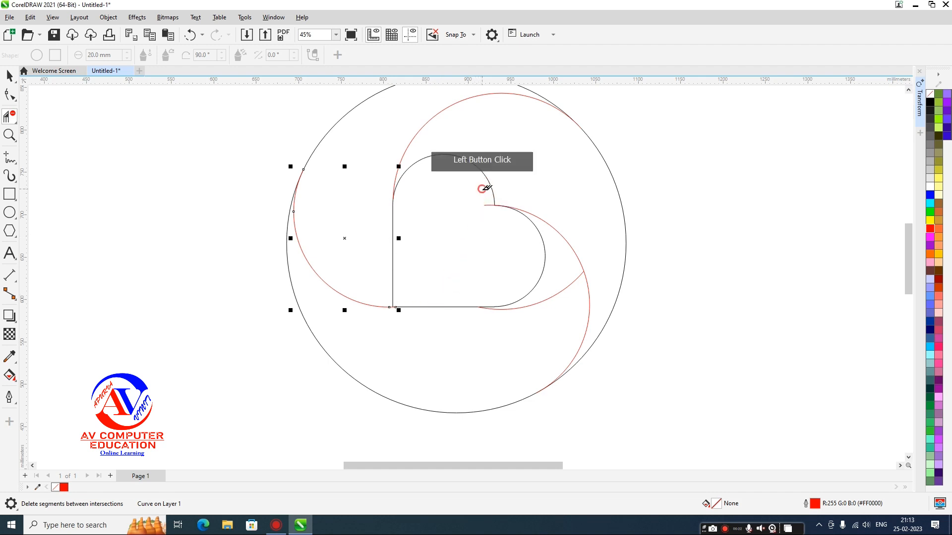
{"action": "scroll", "coordinate": [493, 209], "scroll_direction": "up", "scroll_amount": 2}
{"action": "left_click", "coordinate": [489, 200]}
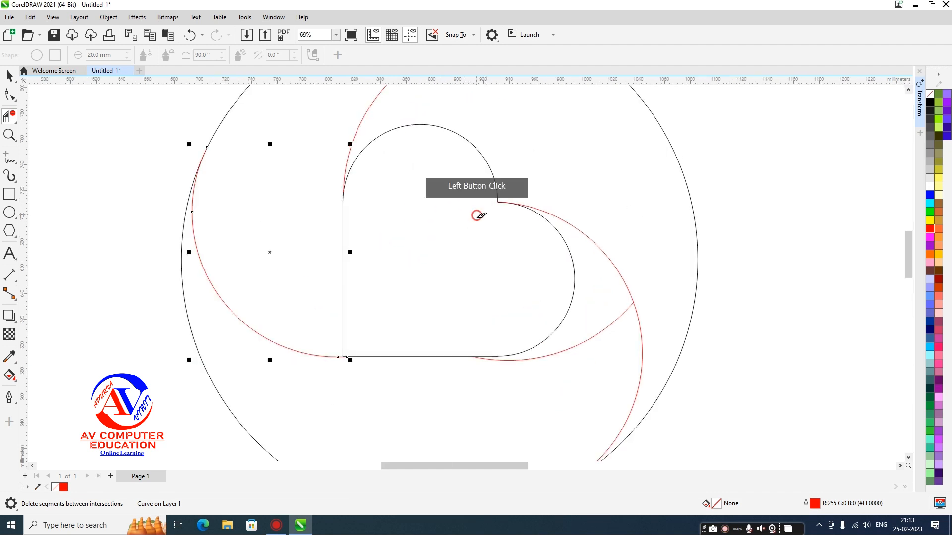
Step: Delete the leftover red arc segments beneath and beside the heart's lower-right lobe
{"action": "scroll", "coordinate": [508, 251], "scroll_direction": "down", "scroll_amount": 2}
{"action": "scroll", "coordinate": [497, 251], "scroll_direction": "down", "scroll_amount": 1}
{"action": "left_click", "coordinate": [548, 299]}
{"action": "left_click", "coordinate": [541, 296]}
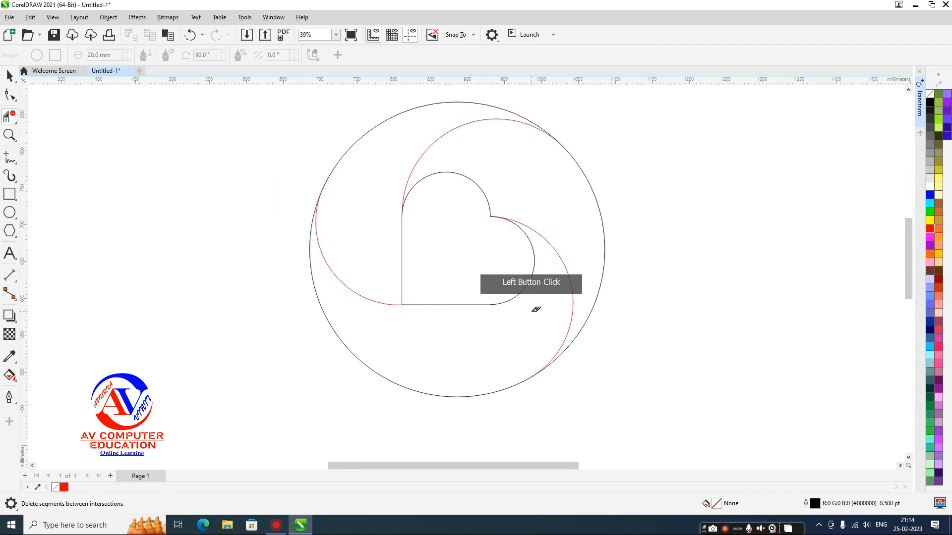
Step: Place the left red arc's rotation centre on the heart's lower-left corner
{"action": "left_click", "coordinate": [9, 75]}
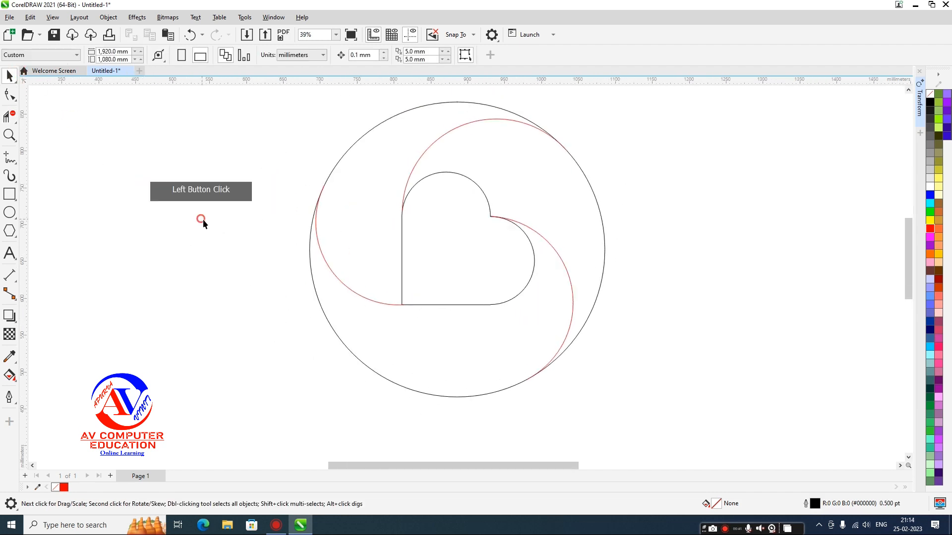
{"action": "left_click", "coordinate": [286, 269]}
{"action": "scroll", "coordinate": [282, 268], "scroll_direction": "down", "scroll_amount": 2}
{"action": "left_click", "coordinate": [314, 264]}
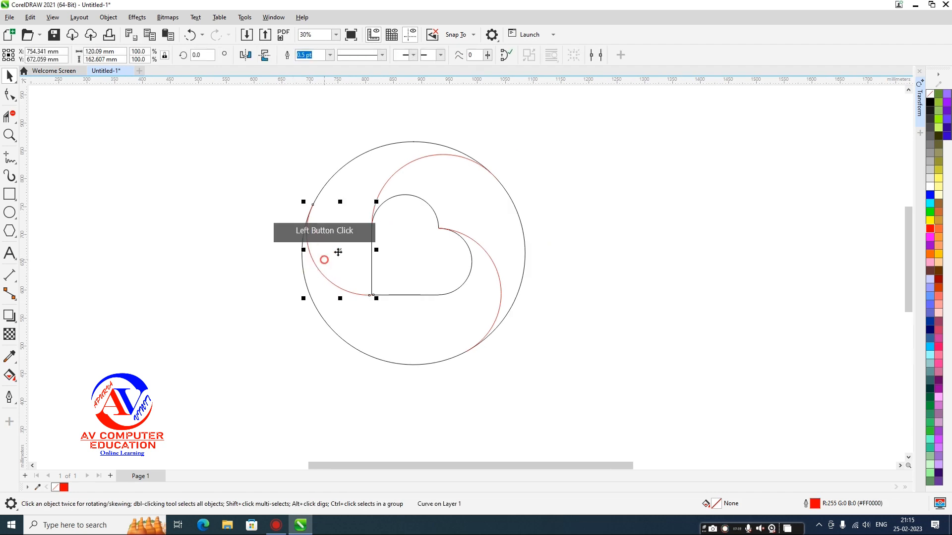
{"action": "left_click", "coordinate": [340, 249]}
{"action": "left_click_drag", "start_coordinate": [340, 249], "coordinate": [371, 295]}
Step: Place the upper and right red arcs' rotation centres on their endpoints at the heart's upper-left side and notch
{"action": "left_click", "coordinate": [416, 155]}
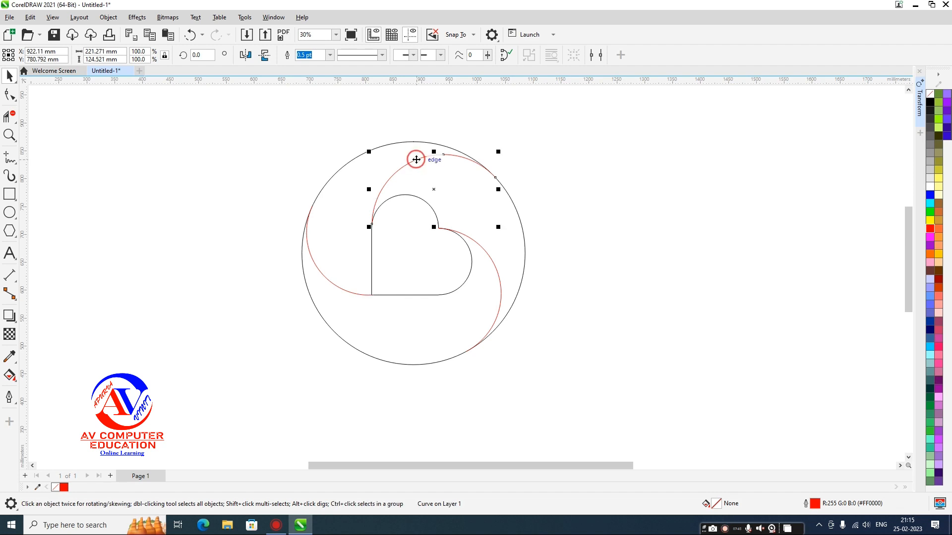
{"action": "left_click", "coordinate": [418, 161]}
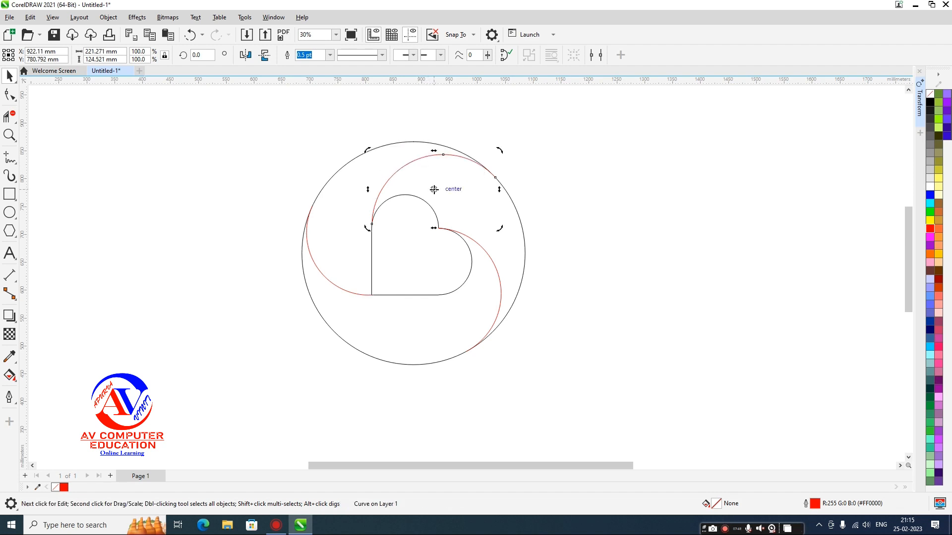
{"action": "left_click_drag", "start_coordinate": [434, 189], "coordinate": [372, 224]}
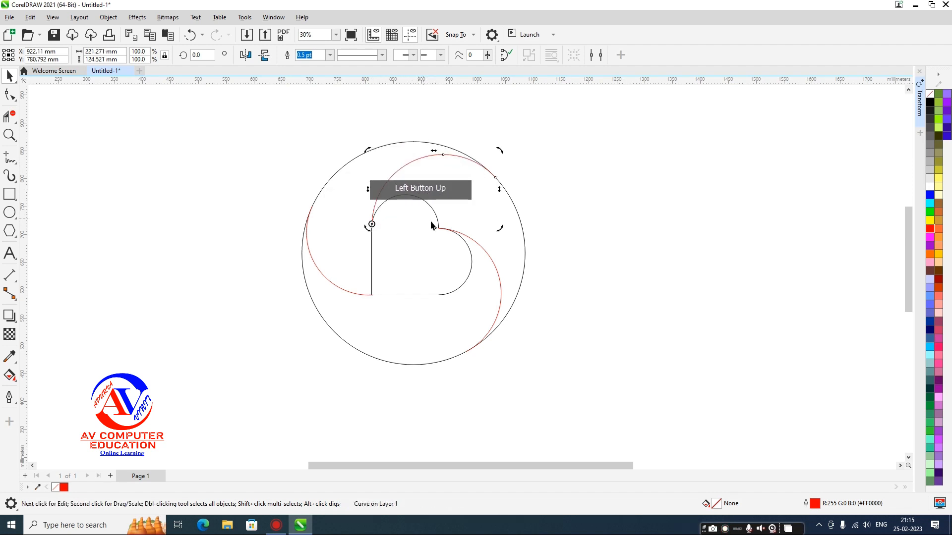
{"action": "left_click", "coordinate": [475, 244]}
{"action": "left_click", "coordinate": [476, 263]}
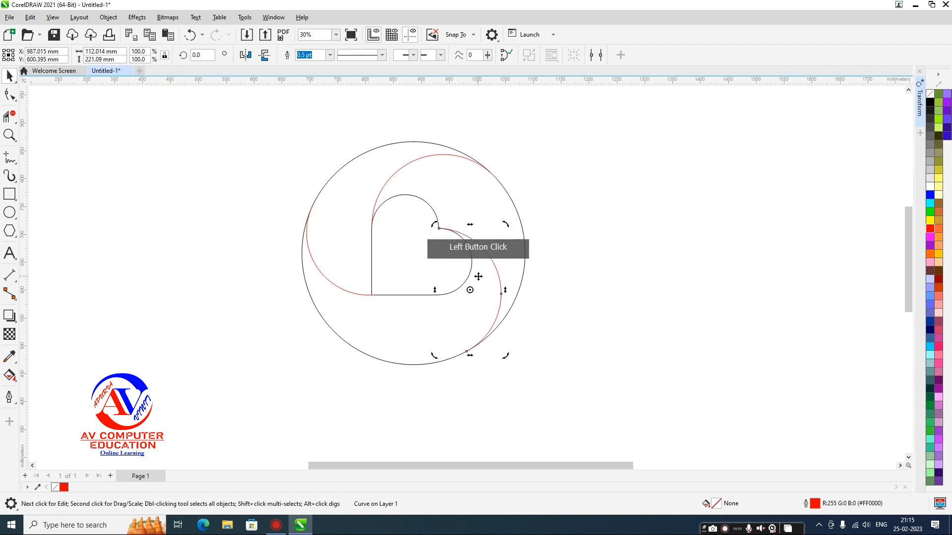
{"action": "left_click_drag", "start_coordinate": [470, 290], "coordinate": [438, 229]}
{"action": "left_click", "coordinate": [571, 274]}
Step: Rotate the upper red arc by 5° about its relocated centre, making 1 copy
{"action": "left_click", "coordinate": [415, 161]}
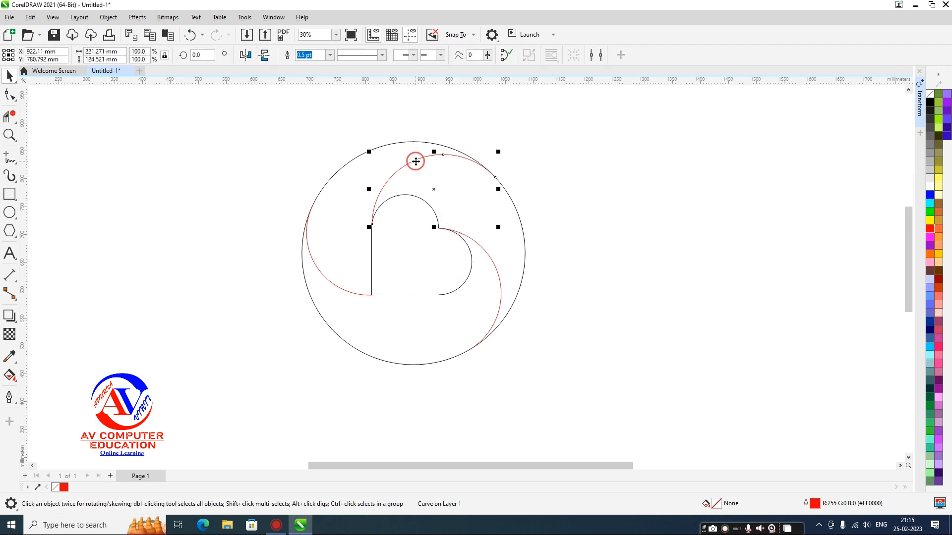
{"action": "left_click", "coordinate": [920, 102]}
{"action": "left_click", "coordinate": [792, 85]}
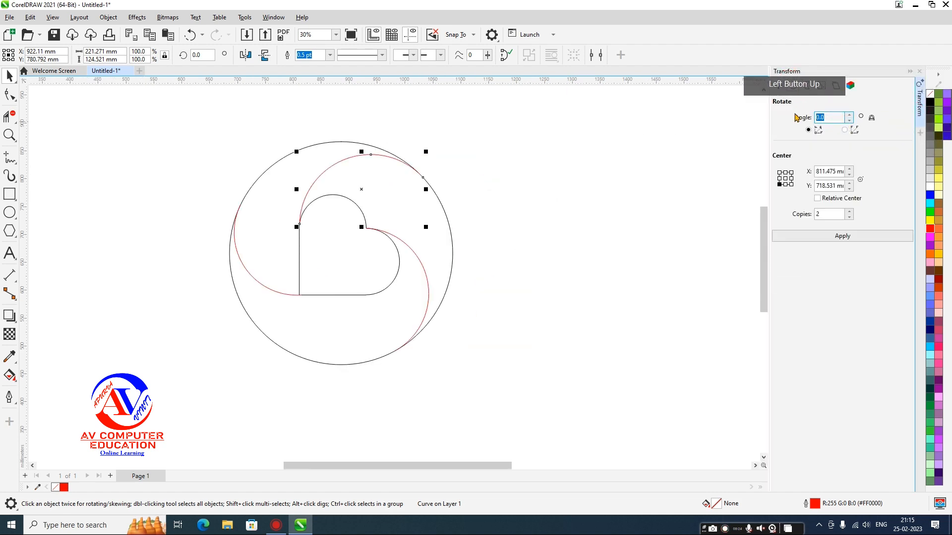
{"action": "type", "text": "5"}
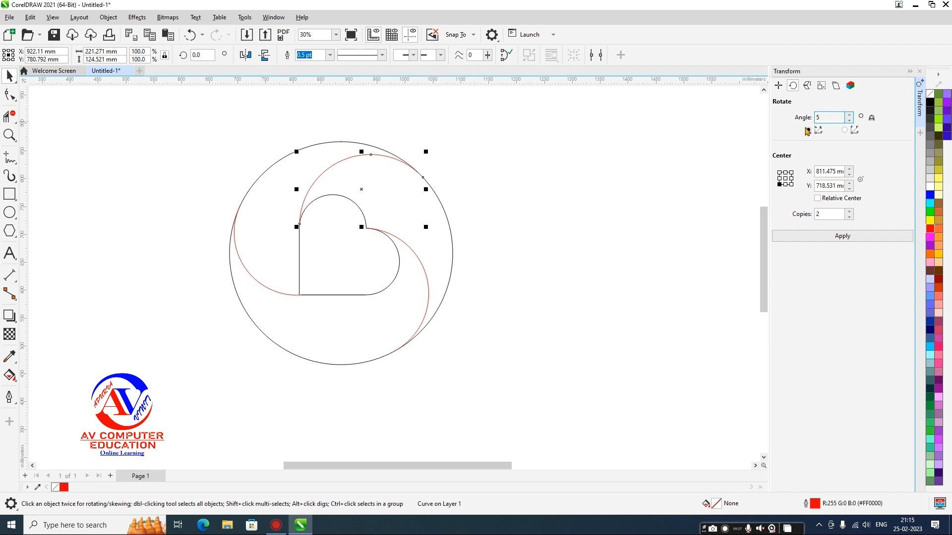
{"action": "left_click", "coordinate": [849, 218]}
{"action": "left_click", "coordinate": [842, 236]}
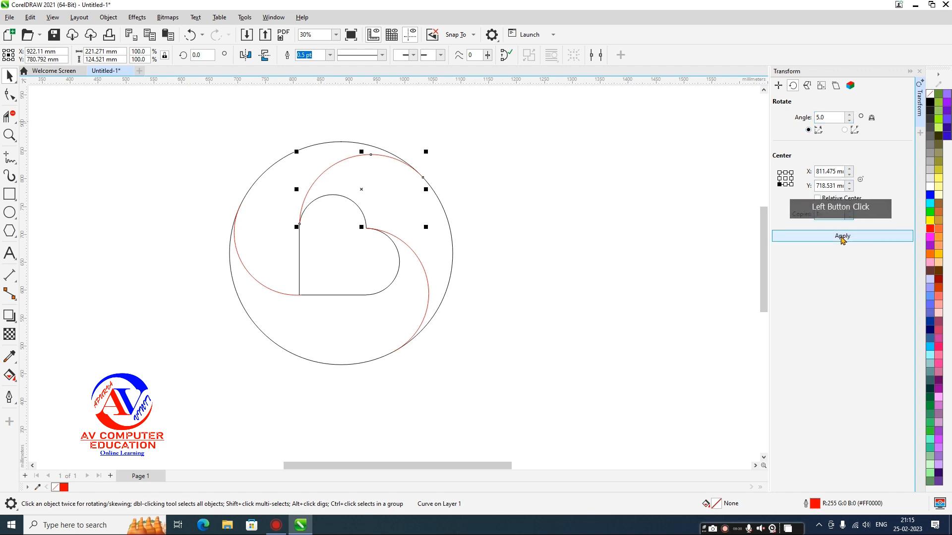
{"action": "left_click", "coordinate": [492, 235]}
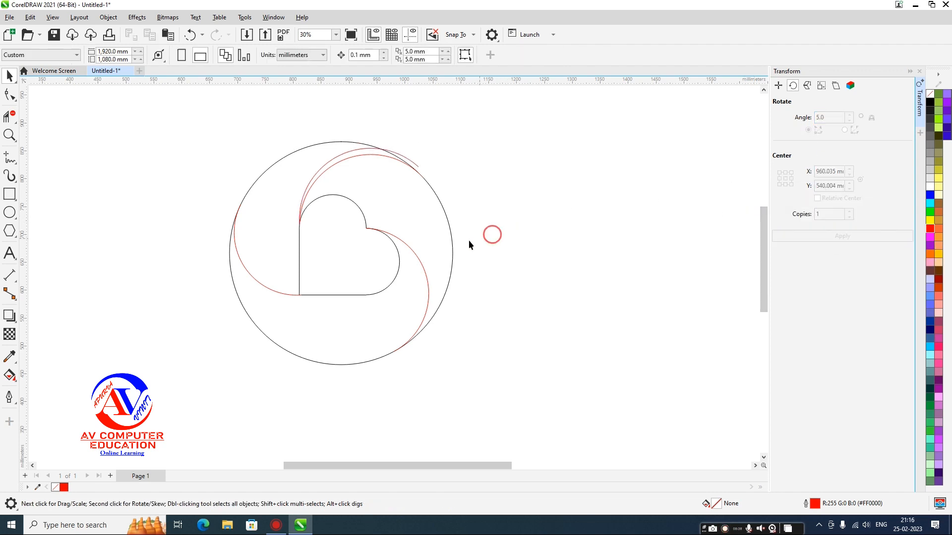
Step: Make one copy each of the right and left red arcs, rotated 5° about their relocated centres
{"action": "left_click", "coordinate": [423, 262]}
{"action": "left_click", "coordinate": [819, 239]}
{"action": "left_click", "coordinate": [276, 294]}
{"action": "left_click", "coordinate": [872, 236]}
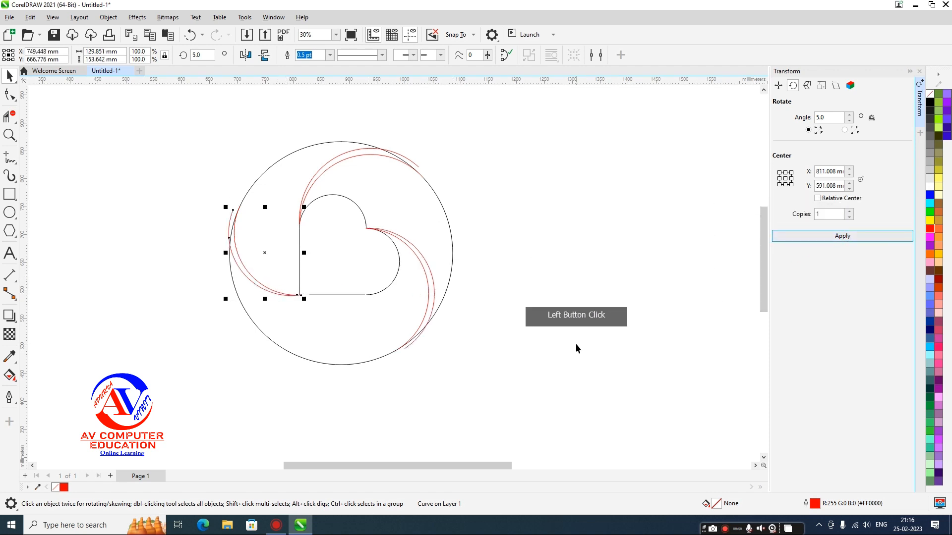
Step: Copy the rotated upper arc diagonally inward so that it crosses the large circle and the heart's upper lobe
{"action": "left_click", "coordinate": [409, 160]}
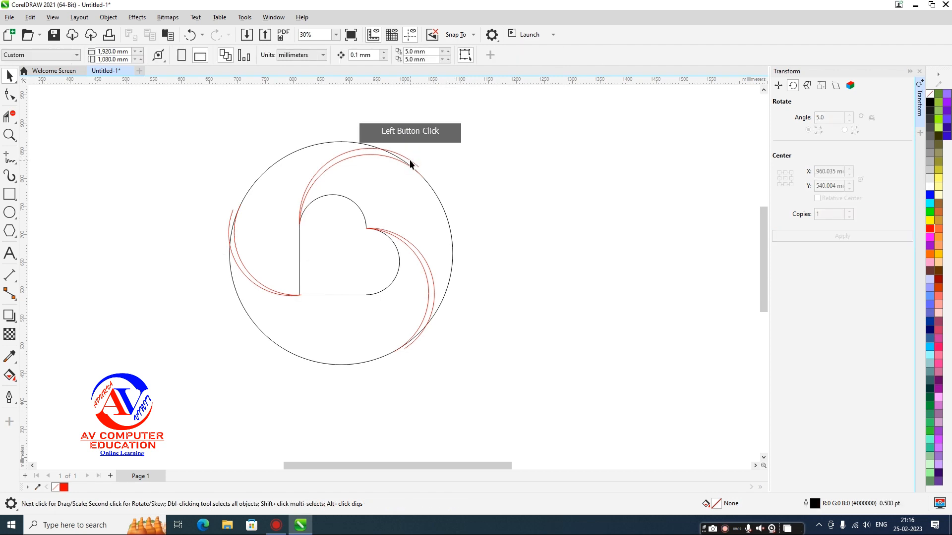
{"action": "left_click_drag", "start_coordinate": [418, 167], "coordinate": [433, 183]}
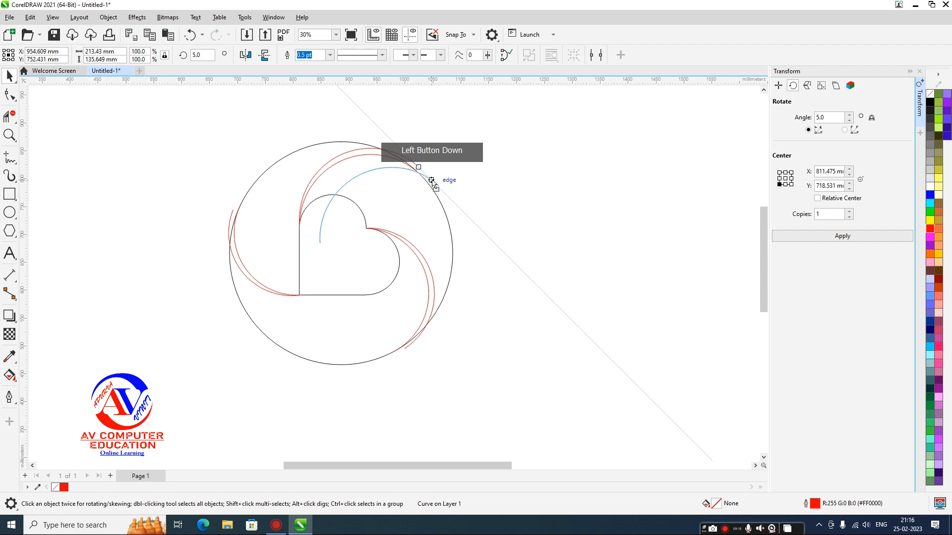
{"action": "left_click_drag", "start_coordinate": [432, 181], "coordinate": [435, 182]}
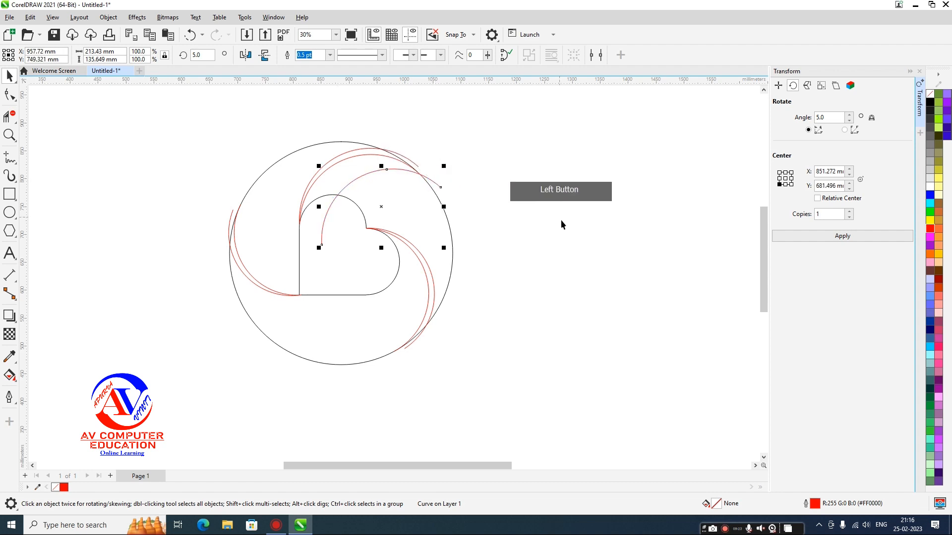
Step: Copy the rotated right and left arcs inward so that each crosses both the heart's outline and the large circle
{"action": "left_click", "coordinate": [413, 341]}
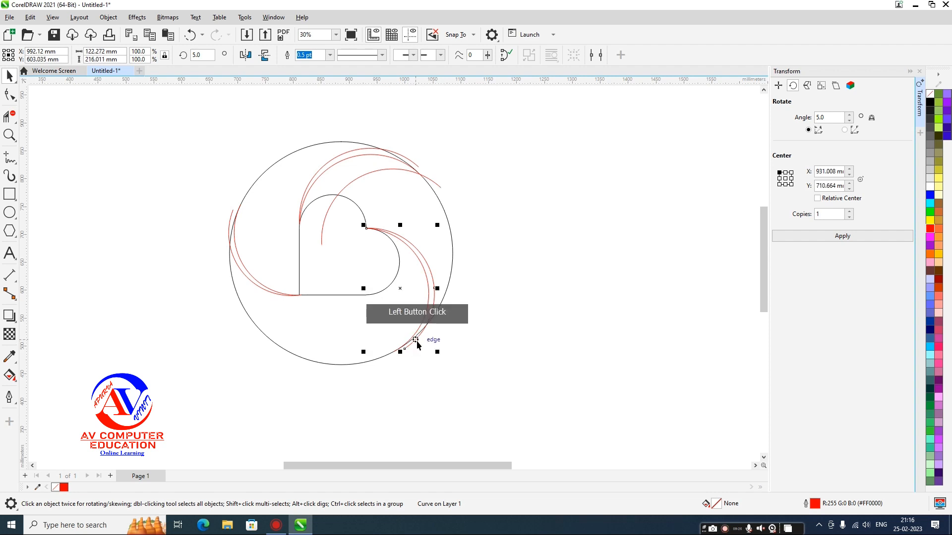
{"action": "left_click_drag", "start_coordinate": [411, 340], "coordinate": [388, 356]}
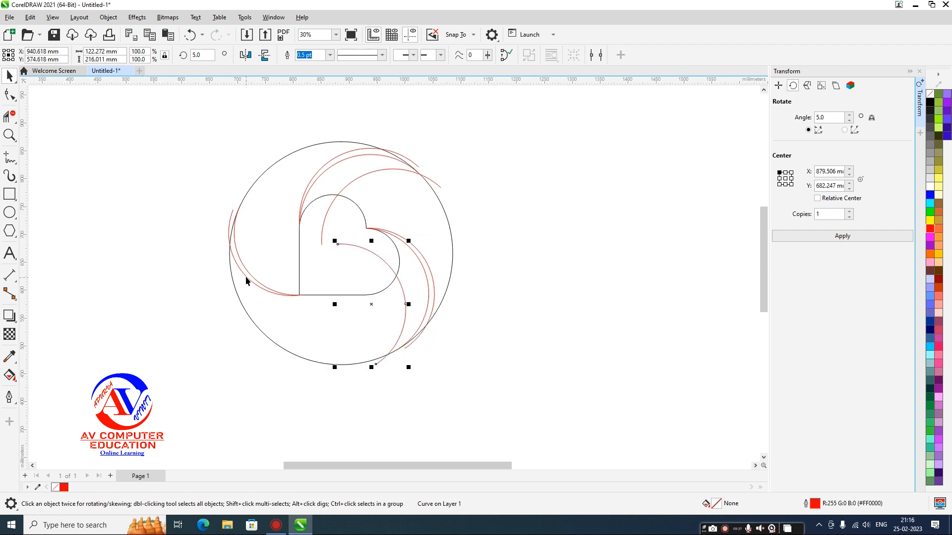
{"action": "left_click_drag", "start_coordinate": [246, 280], "coordinate": [253, 243]}
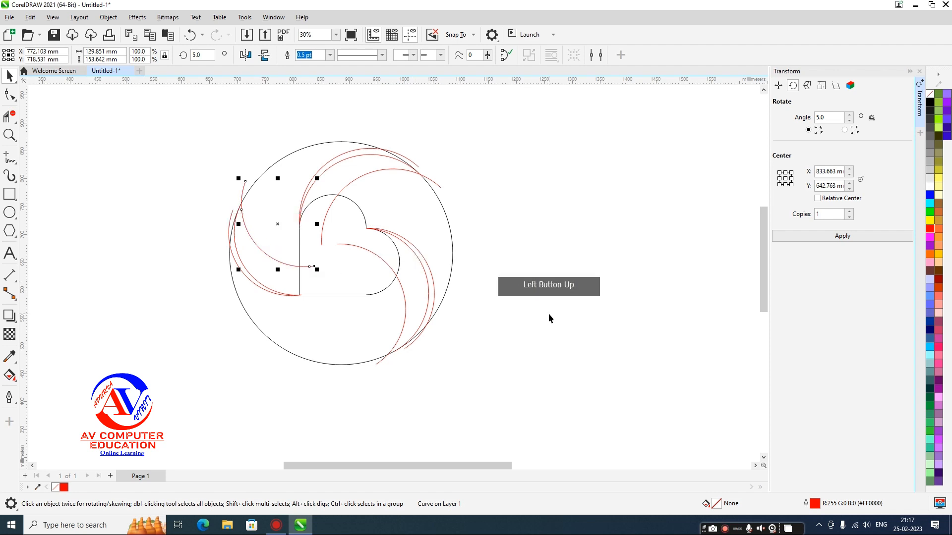
{"action": "left_click", "coordinate": [548, 313]}
Step: Smart Fill the thin and wide regions of all three swirls outside the heart with green
{"action": "left_click", "coordinate": [15, 383]}
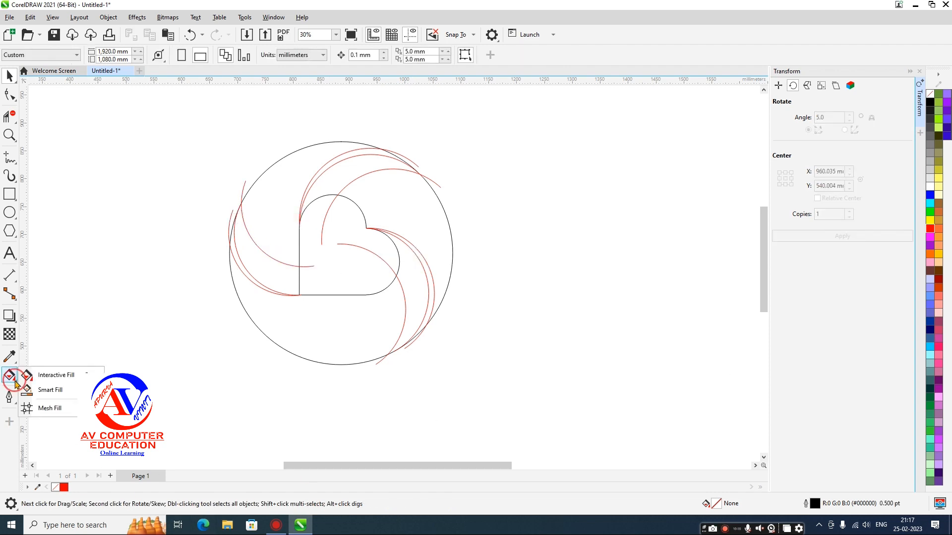
{"action": "left_click", "coordinate": [52, 390]}
{"action": "scroll", "coordinate": [250, 275], "scroll_direction": "up", "scroll_amount": 1}
{"action": "left_click", "coordinate": [240, 269]}
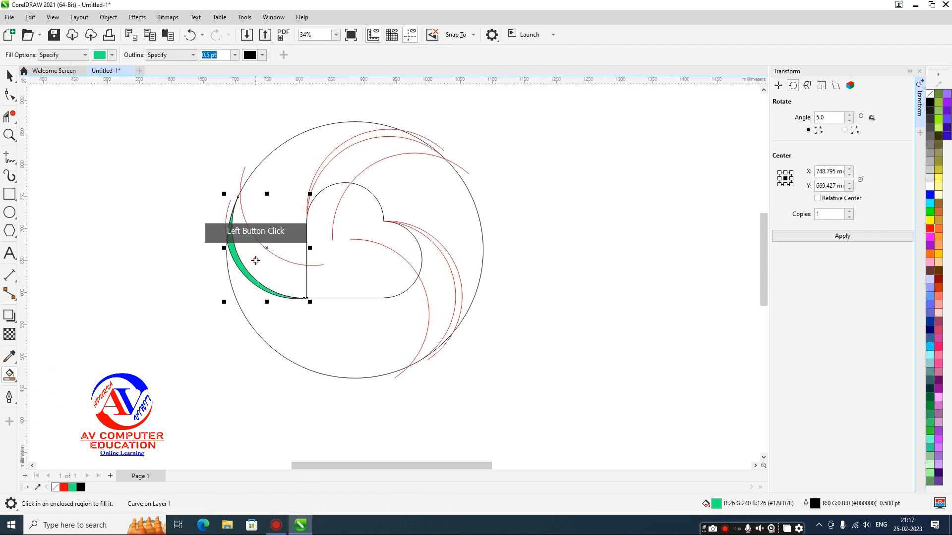
{"action": "left_click", "coordinate": [255, 259]}
{"action": "left_click", "coordinate": [330, 157]}
{"action": "left_click", "coordinate": [353, 160]}
{"action": "left_click", "coordinate": [445, 255]}
{"action": "left_click", "coordinate": [443, 276]}
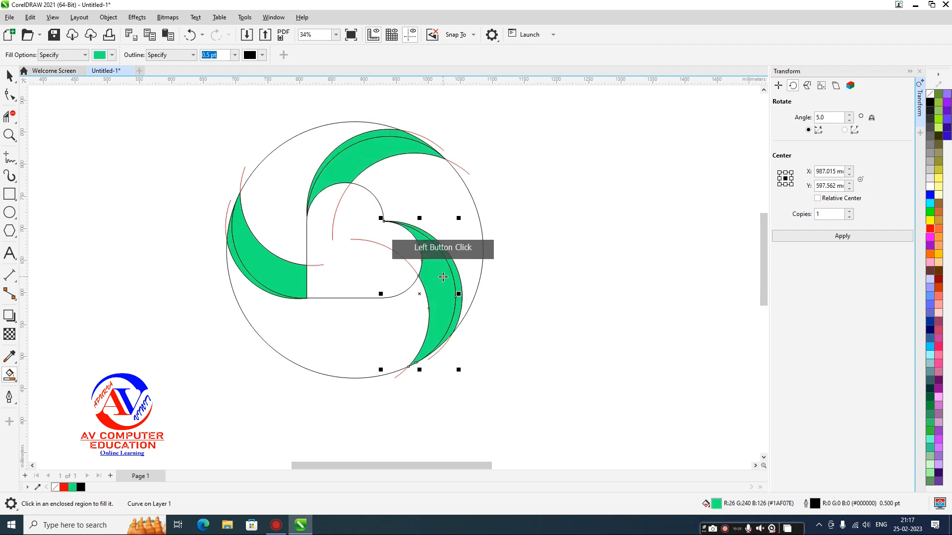
Step: Select all six green swirl pieces and cut them to the clipboard
{"action": "left_click", "coordinate": [911, 109]}
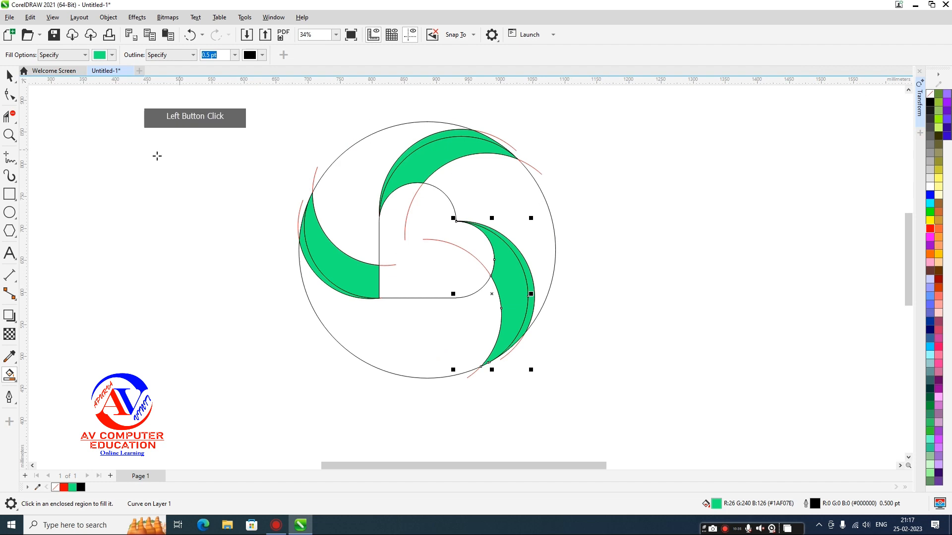
{"action": "left_click", "coordinate": [10, 75]}
{"action": "left_click", "coordinate": [453, 175]}
{"action": "left_click", "coordinate": [444, 137]}
{"action": "left_click", "coordinate": [443, 139], "text": "shift"}
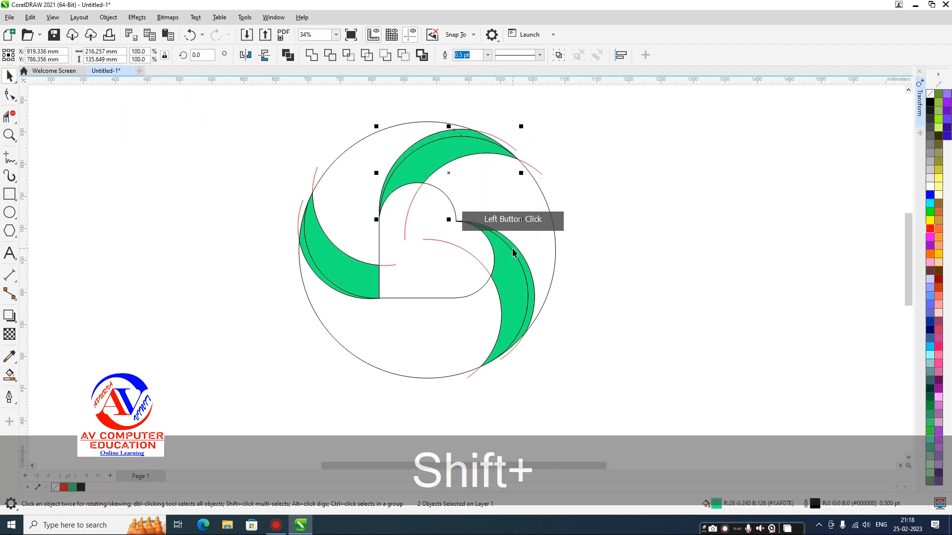
{"action": "left_click", "coordinate": [511, 268], "text": "shift"}
{"action": "left_click", "coordinate": [365, 290], "text": "shift"}
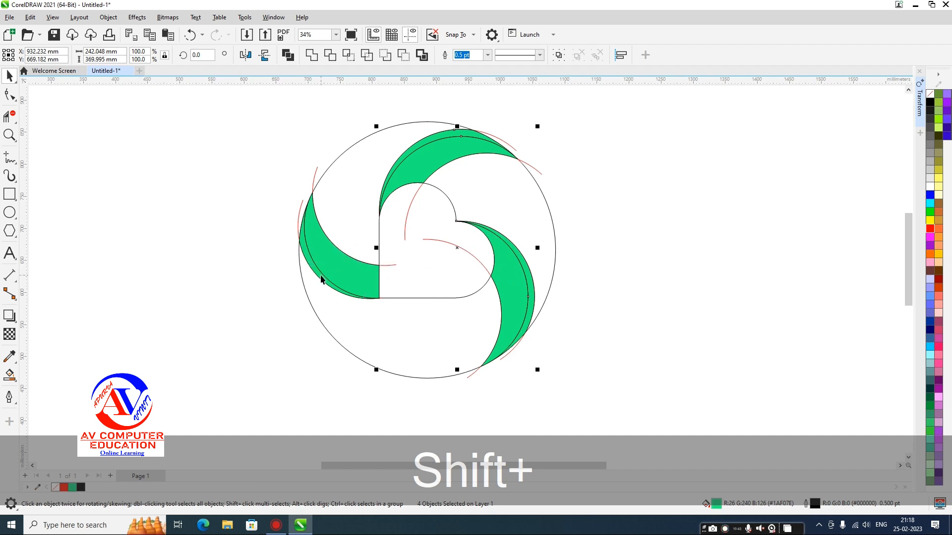
{"action": "left_click", "coordinate": [329, 262], "text": "shift"}
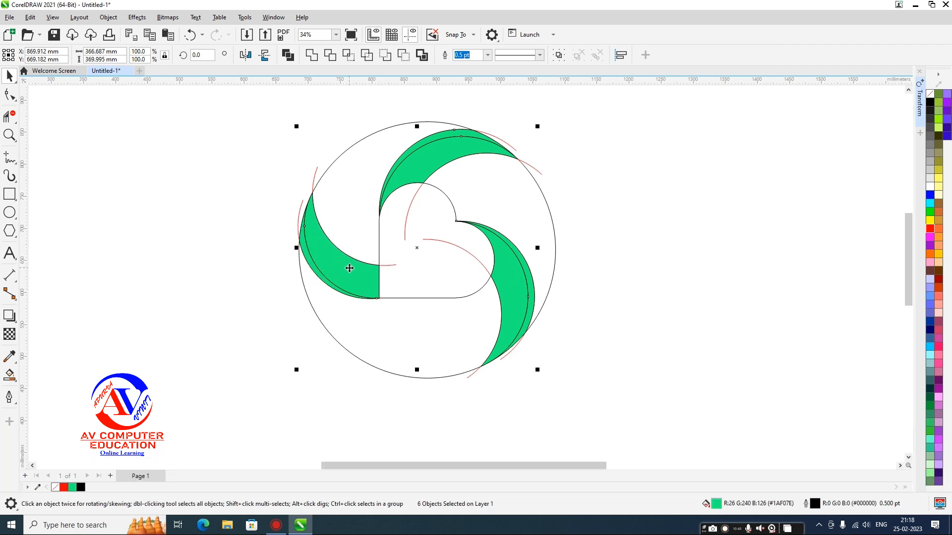
{"action": "left_click", "coordinate": [29, 17]}
{"action": "left_click", "coordinate": [43, 81]}
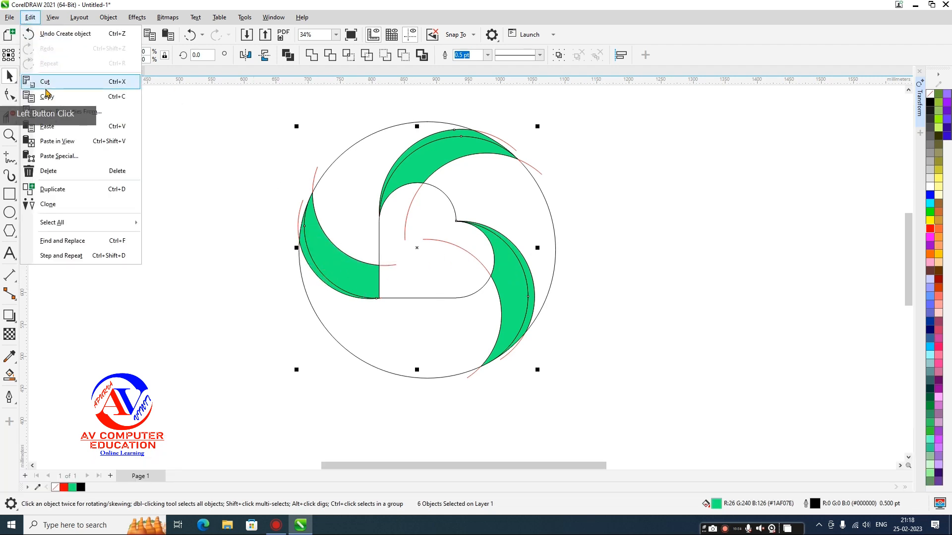
Step: Delete the outermost and the inward-copied red arcs at the circle's left side, keeping the middle arc
{"action": "left_click", "coordinate": [299, 209]}
{"action": "key", "text": "Delete"}
{"action": "left_click", "coordinate": [316, 170]}
{"action": "key", "text": "Delete"}
{"action": "left_click", "coordinate": [417, 171]}
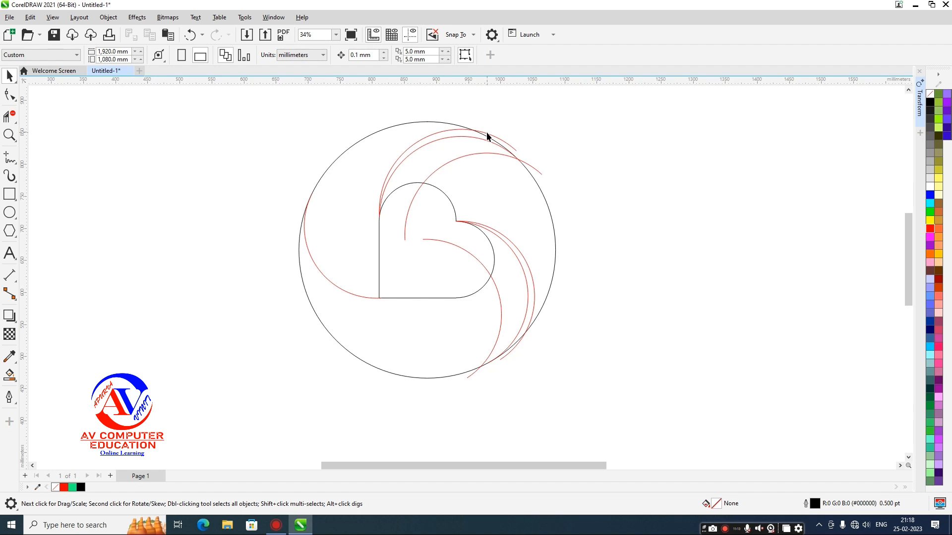
Step: Delete the outer and inner red arc copies above and to the right of the heart, leaving one arc at each place
{"action": "left_click", "coordinate": [488, 134]}
{"action": "key", "text": "Delete"}
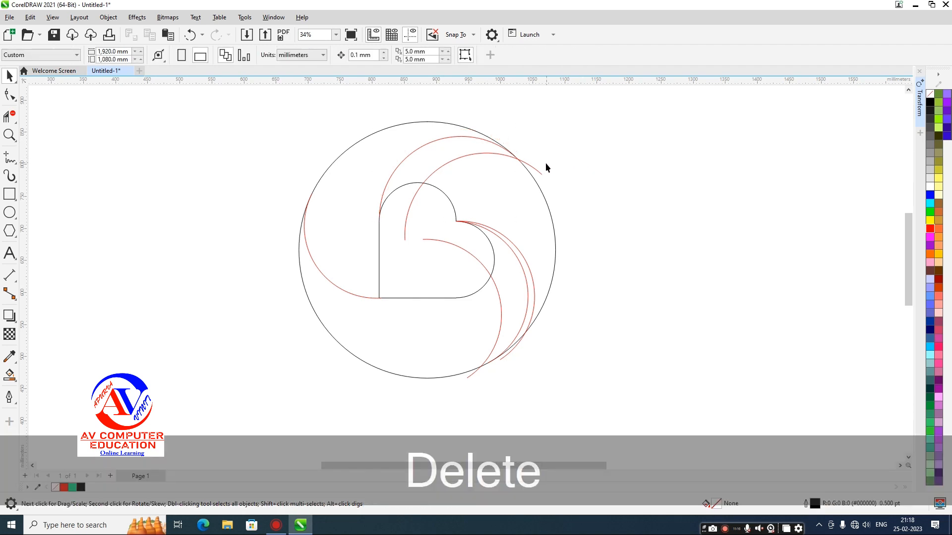
{"action": "left_click", "coordinate": [537, 170]}
{"action": "key", "text": "Delete"}
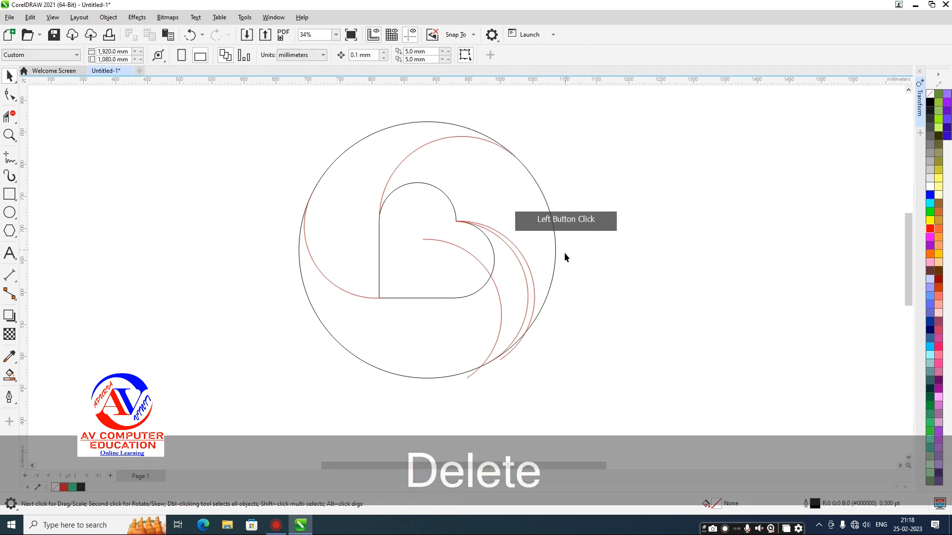
{"action": "left_click", "coordinate": [506, 354]}
{"action": "key", "text": "Delete"}
{"action": "left_click", "coordinate": [468, 377]}
{"action": "key", "text": "Delete"}
{"action": "left_click", "coordinate": [569, 379]}
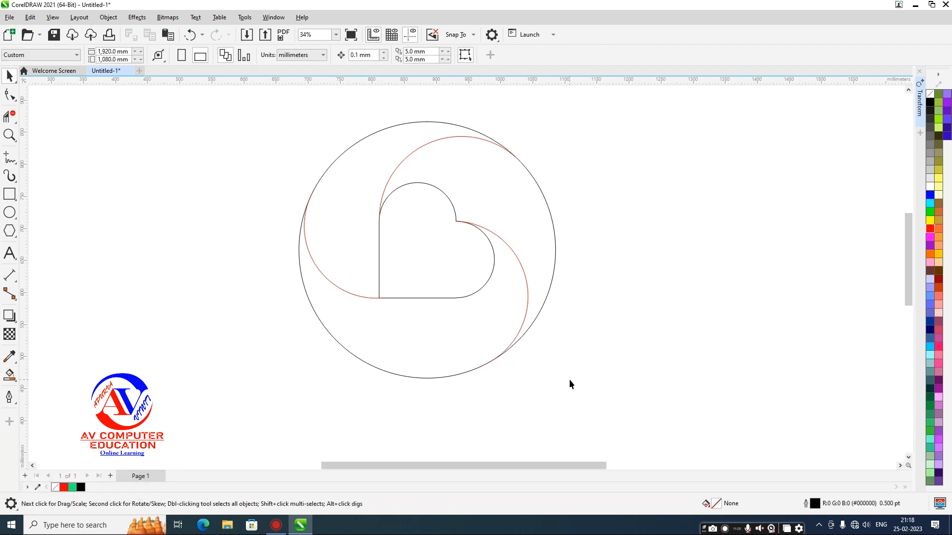
Step: Group the circle, heart and three remaining arcs, and Smart Fill the three swirl regions around the heart with green
{"action": "left_click_drag", "start_coordinate": [269, 119], "coordinate": [648, 379]}
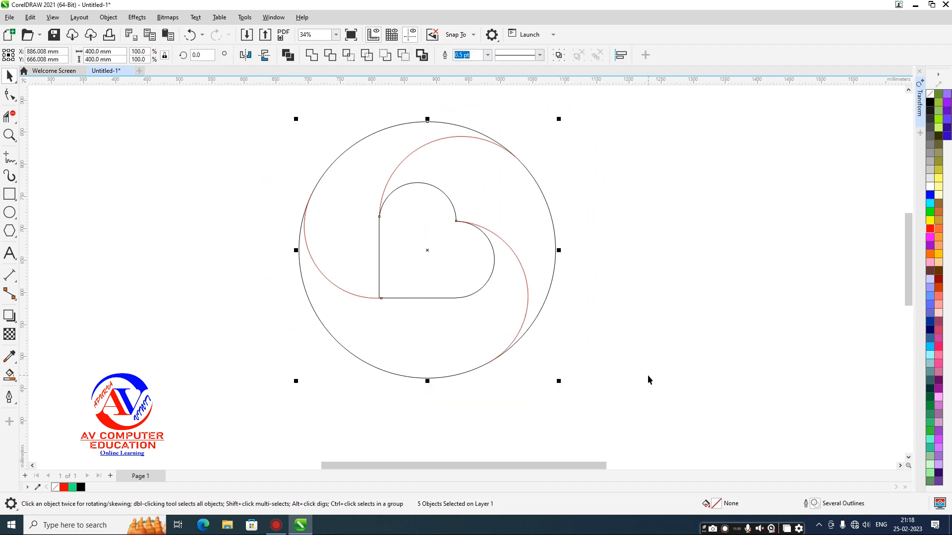
{"action": "key", "text": "ctrl+g"}
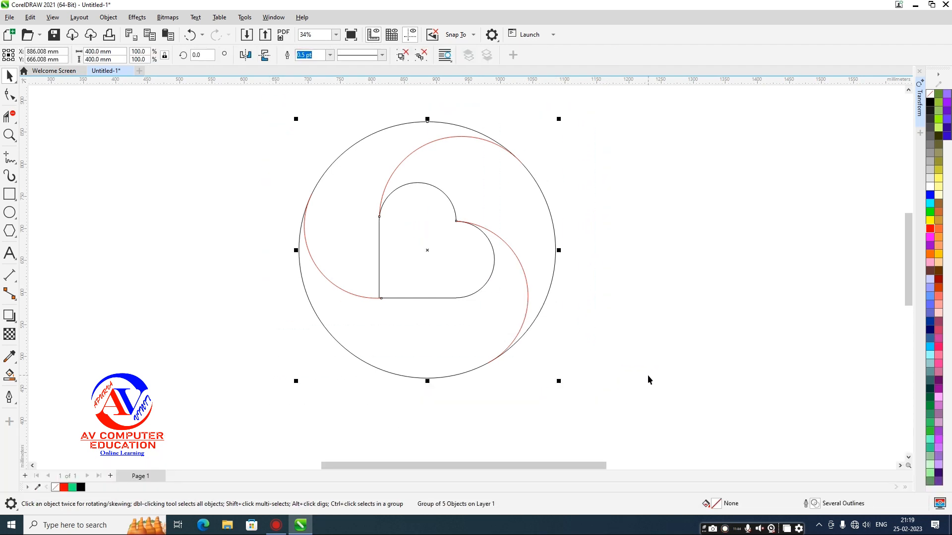
{"action": "left_click", "coordinate": [14, 381]}
{"action": "left_click", "coordinate": [30, 390]}
{"action": "left_click", "coordinate": [356, 217]}
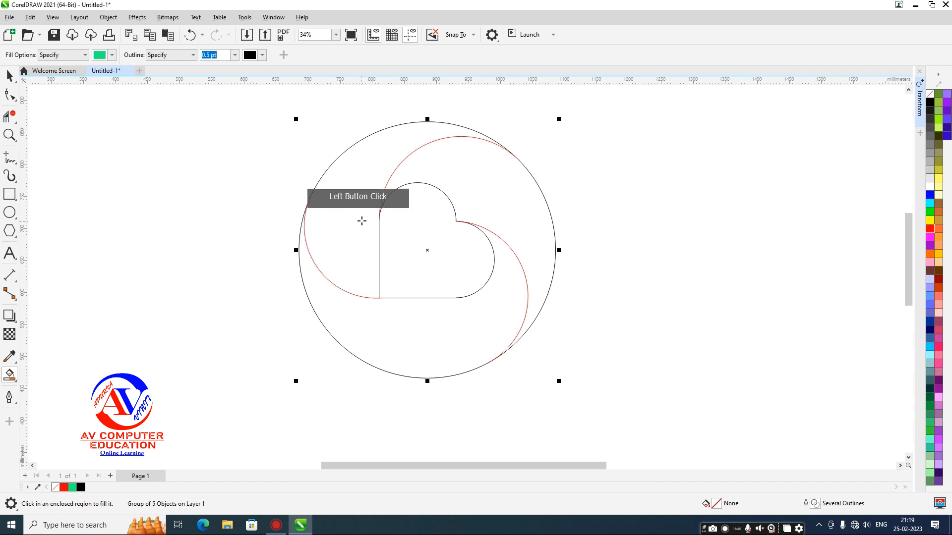
{"action": "left_click", "coordinate": [488, 201]}
{"action": "left_click", "coordinate": [455, 323]}
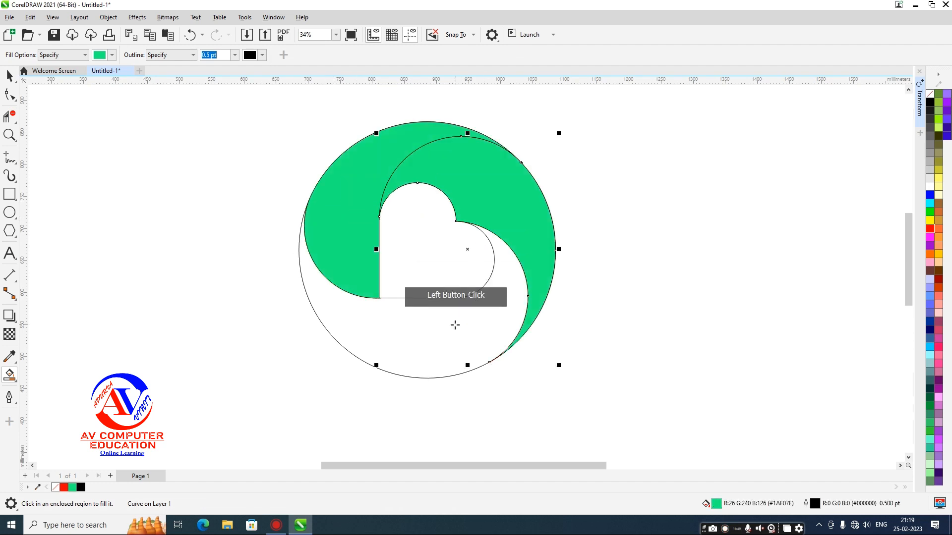
{"action": "left_click", "coordinate": [545, 299]}
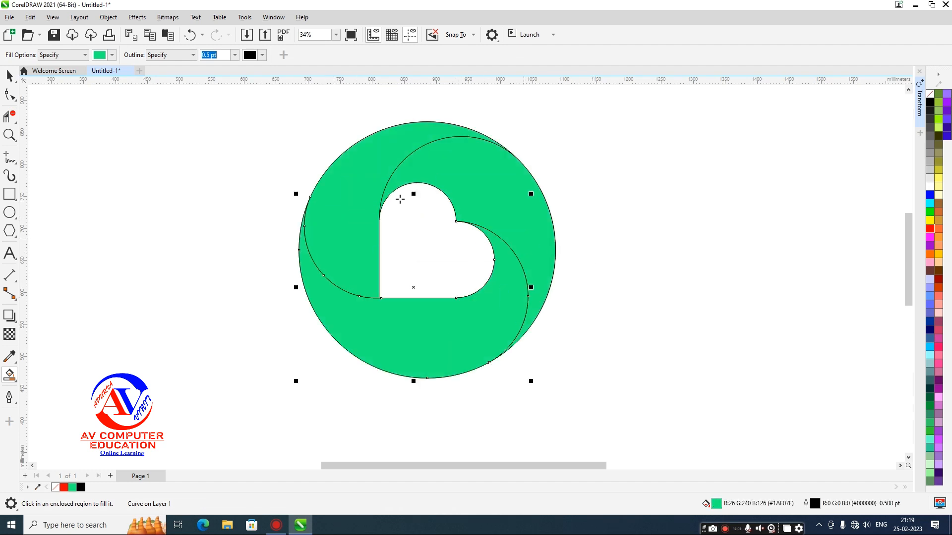
Step: Select the three green swirl pieces together and hide them
{"action": "left_click", "coordinate": [9, 78]}
{"action": "left_click", "coordinate": [448, 179]}
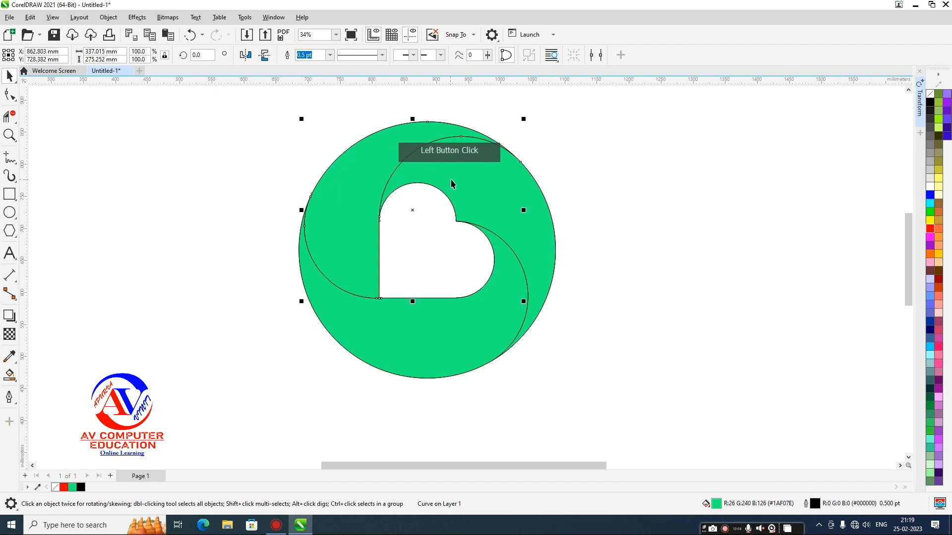
{"action": "left_click", "coordinate": [464, 316], "text": "shift"}
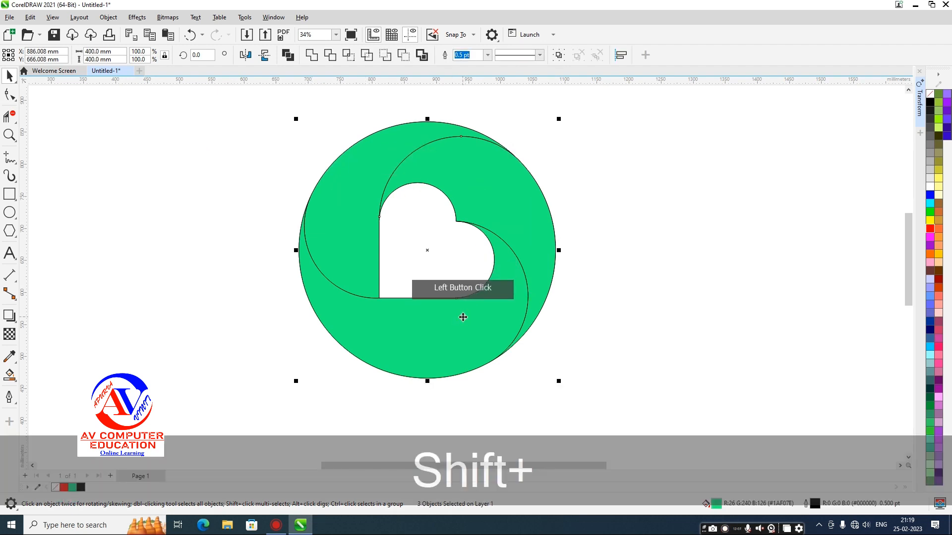
{"action": "right_click", "coordinate": [464, 317]}
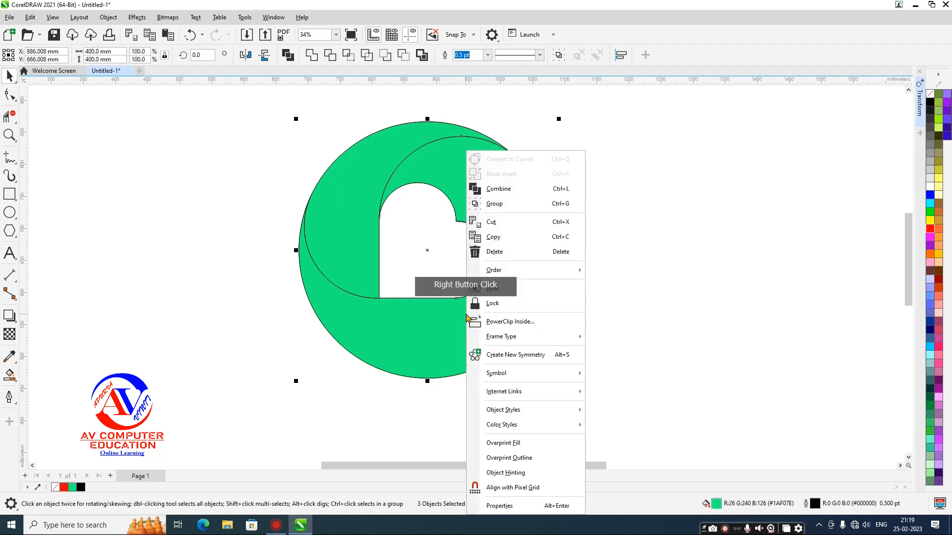
{"action": "left_click", "coordinate": [501, 293]}
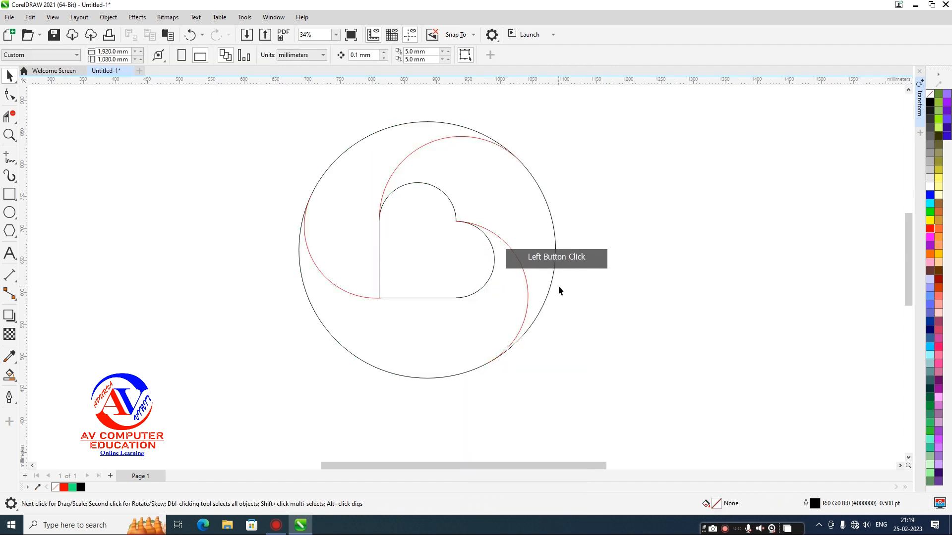
Step: Delete the grouped construction lines and show the hidden green swirl pieces again
{"action": "left_click", "coordinate": [408, 213]}
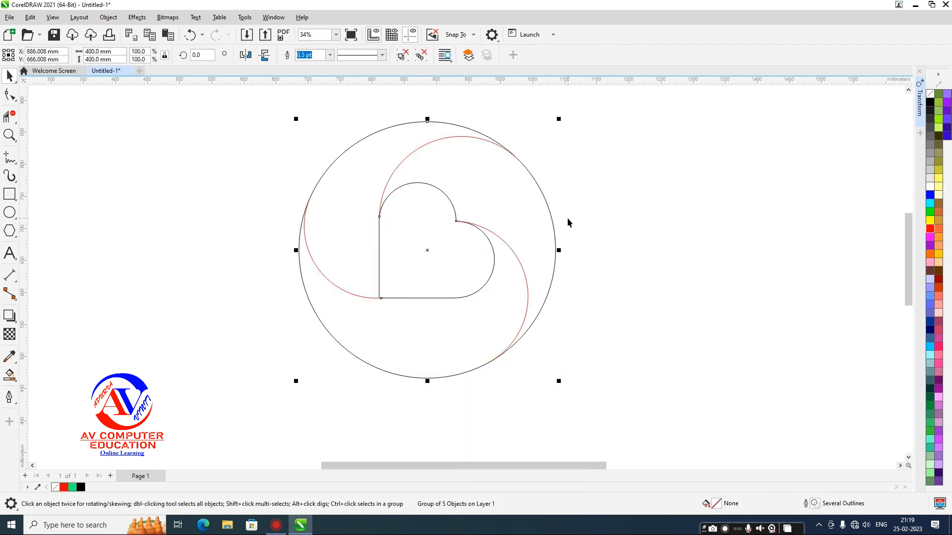
{"action": "key", "text": "Delete"}
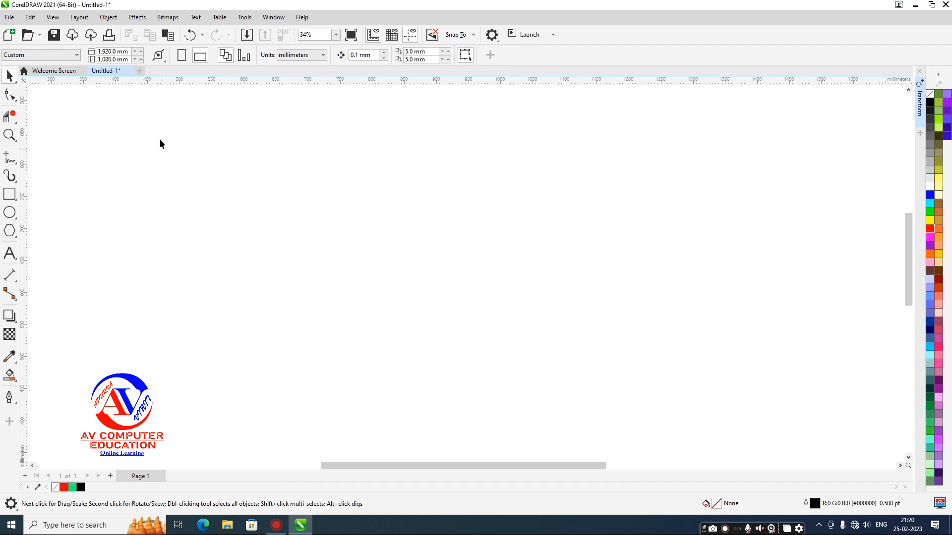
{"action": "left_click", "coordinate": [111, 18]}
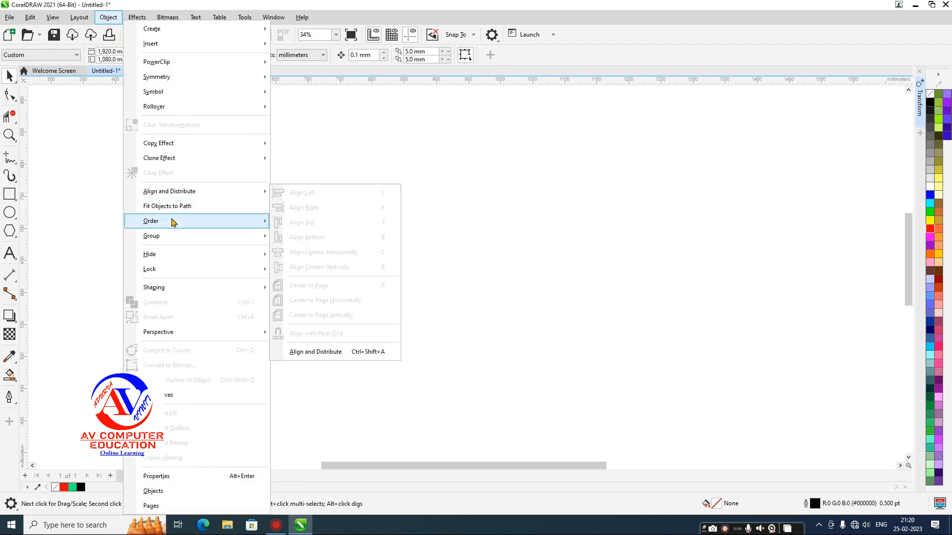
{"action": "mouse_move", "coordinate": [174, 261]}
{"action": "left_click", "coordinate": [309, 293]}
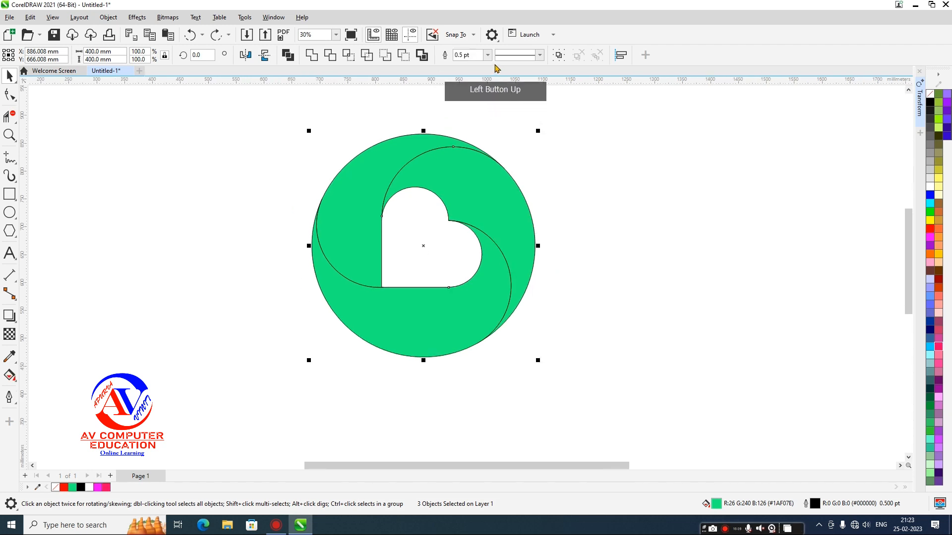
Step: Remove the outline from all three green swirl pieces by setting its width to None
{"action": "left_click", "coordinate": [487, 55]}
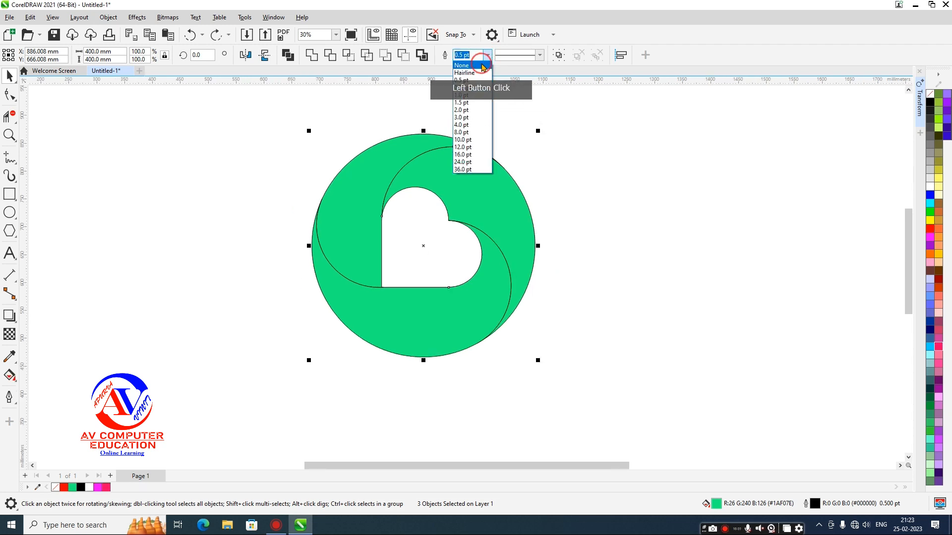
{"action": "left_click", "coordinate": [464, 66]}
{"action": "left_click", "coordinate": [368, 171]}
Step: Apply an elliptical fountain fill to the upper-left swirl piece
{"action": "left_click", "coordinate": [10, 375]}
{"action": "left_click", "coordinate": [362, 199]}
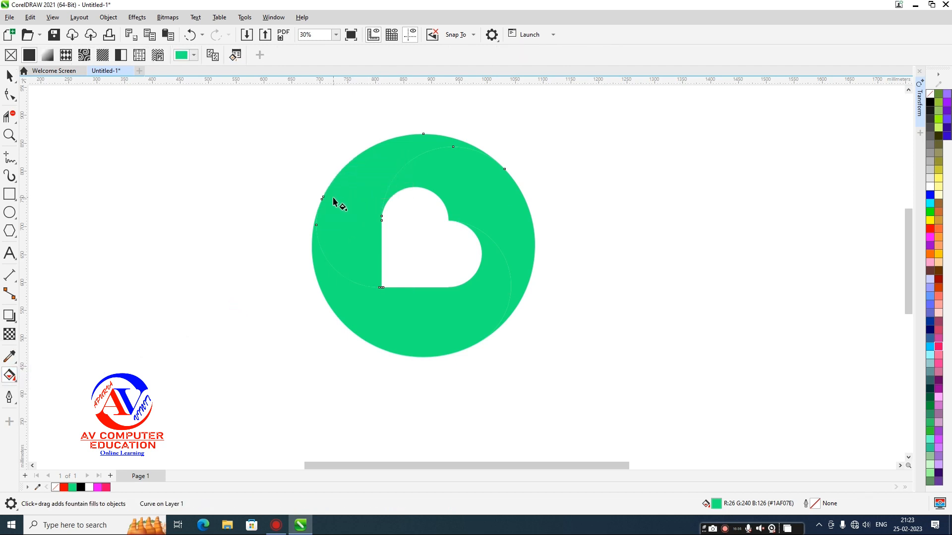
{"action": "left_click", "coordinate": [48, 55]}
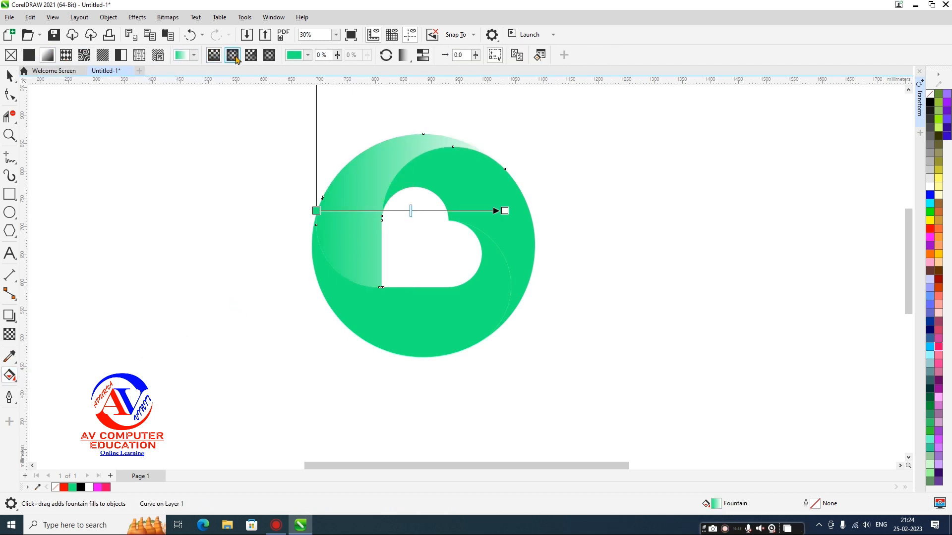
{"action": "left_click", "coordinate": [232, 55]}
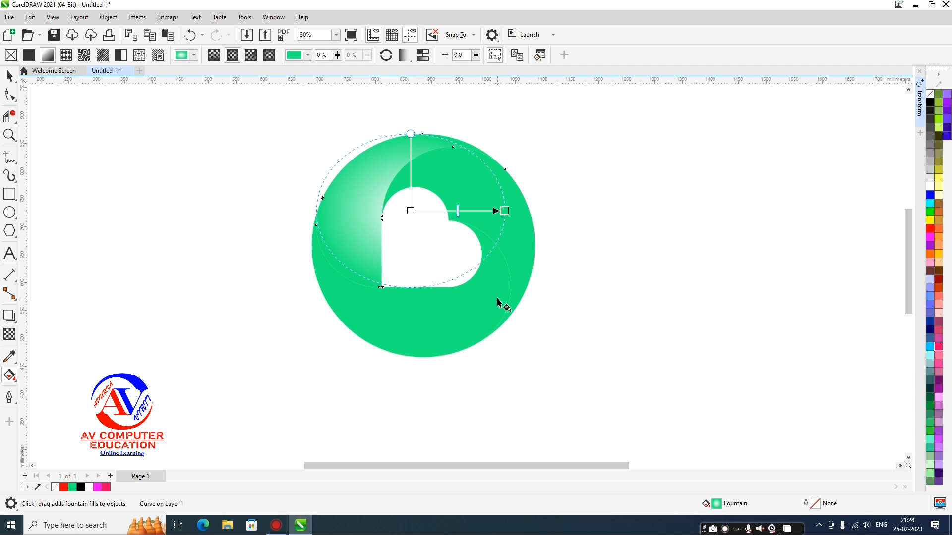
Step: Recolour the gradient's outer node pink, and move its centre up toward the heart's upper lobe and its outer node toward the swirl's tip
{"action": "left_click", "coordinate": [938, 364]}
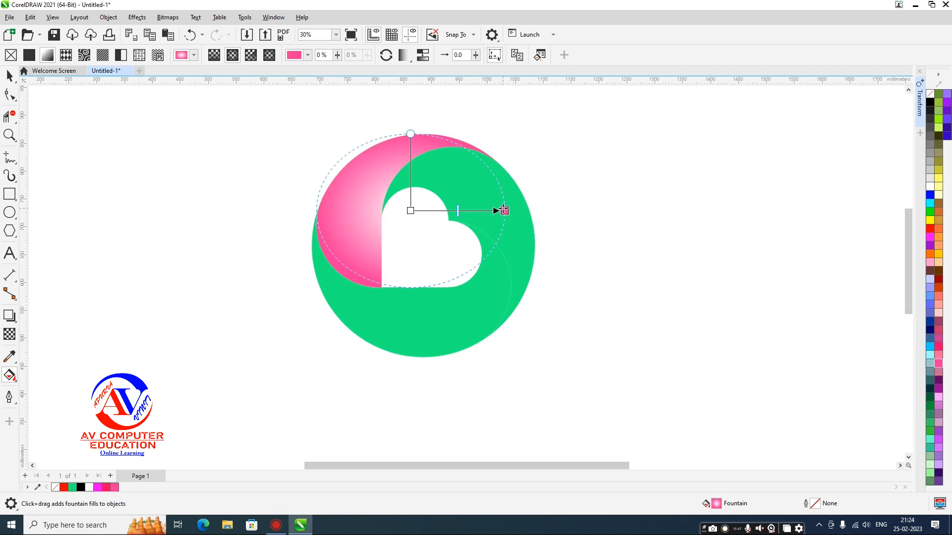
{"action": "left_click_drag", "start_coordinate": [409, 211], "coordinate": [396, 207]}
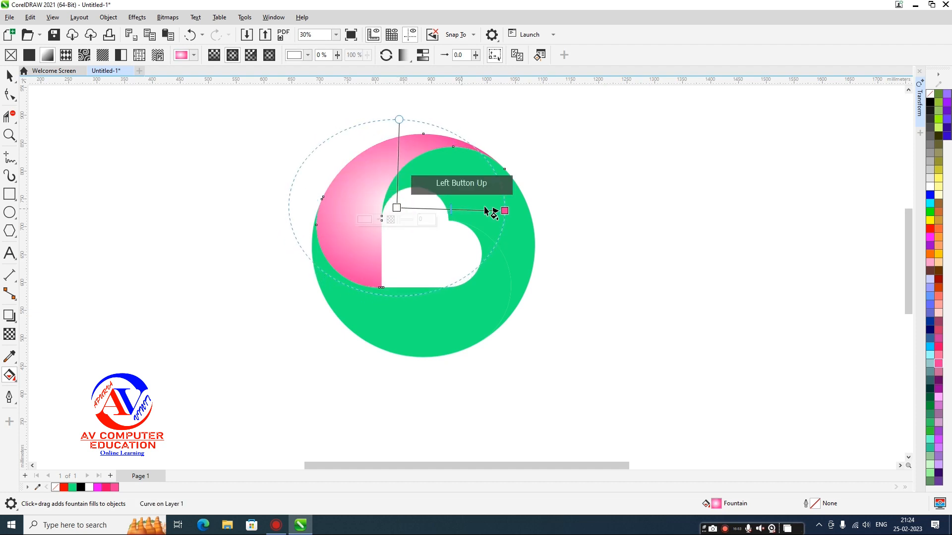
{"action": "left_click_drag", "start_coordinate": [504, 210], "coordinate": [503, 151]}
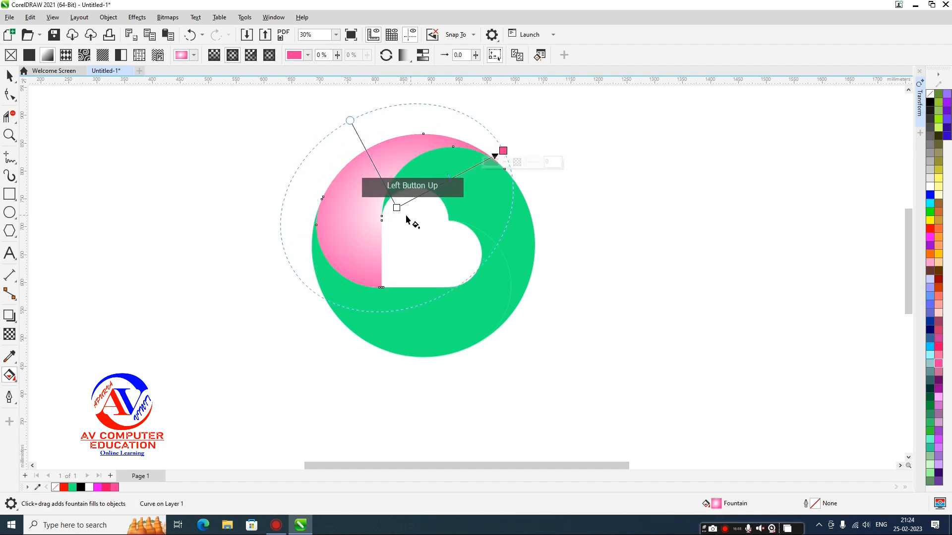
{"action": "left_click_drag", "start_coordinate": [397, 207], "coordinate": [389, 186]}
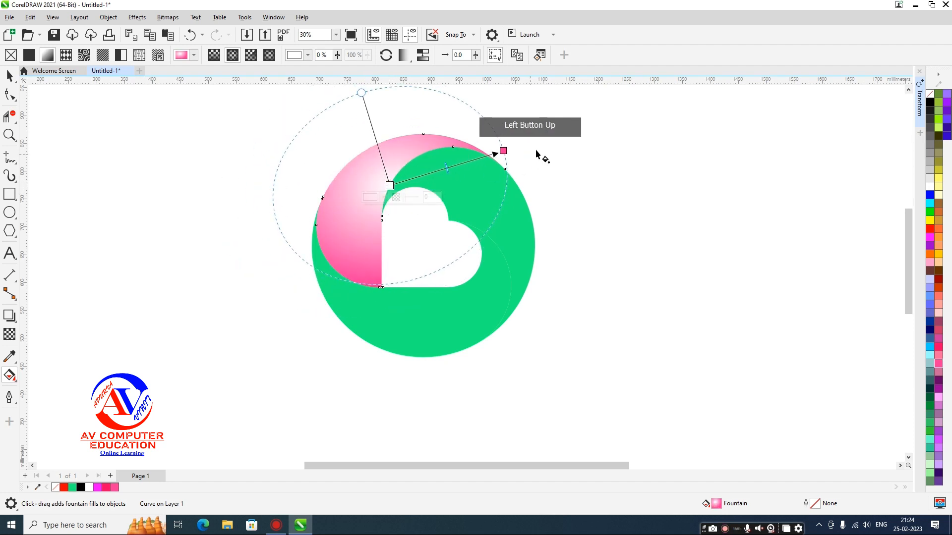
{"action": "left_click_drag", "start_coordinate": [503, 151], "coordinate": [509, 151]}
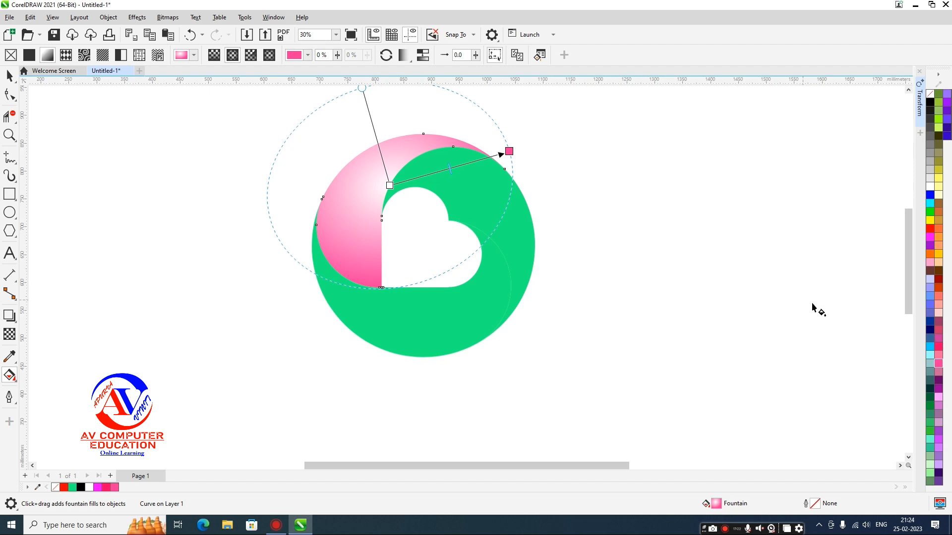
Step: Set the gradient's centre node to light pink from the RGB Palette
{"action": "left_click_drag", "start_coordinate": [941, 358], "coordinate": [369, 191]}
{"action": "left_click", "coordinate": [365, 203]}
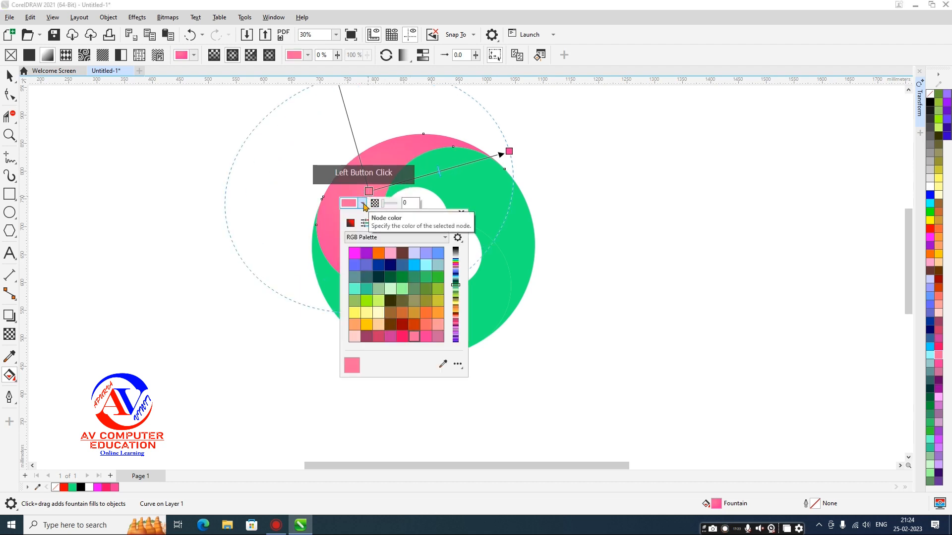
{"action": "left_click", "coordinate": [390, 253]}
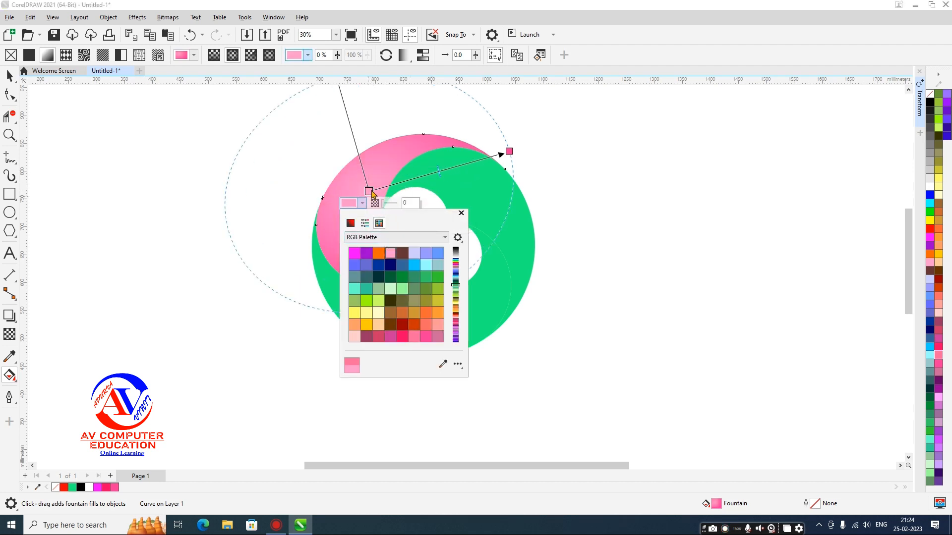
{"action": "left_click", "coordinate": [461, 213]}
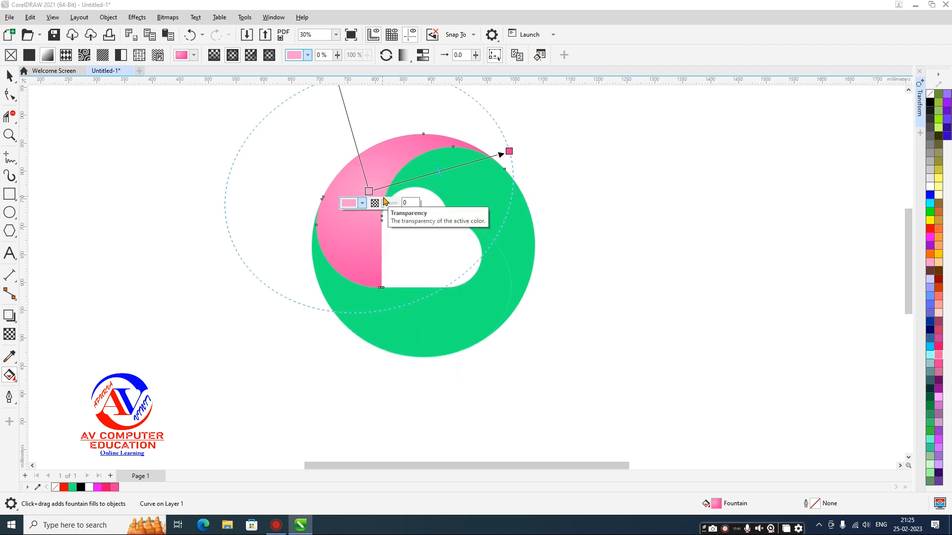
Step: Reposition the gradient so its centre sits on the swirl's upper inner edge and its outer node lies beyond the circle's upper right
{"action": "left_click_drag", "start_coordinate": [506, 147], "coordinate": [489, 154]}
{"action": "left_click_drag", "start_coordinate": [369, 192], "coordinate": [389, 213]}
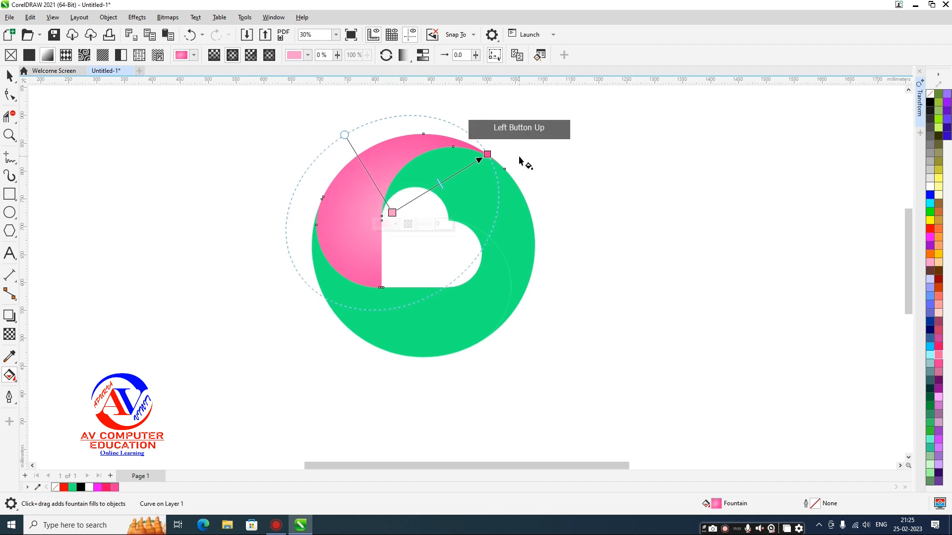
{"action": "left_click_drag", "start_coordinate": [487, 154], "coordinate": [533, 123]}
{"action": "left_click_drag", "start_coordinate": [391, 213], "coordinate": [435, 157]}
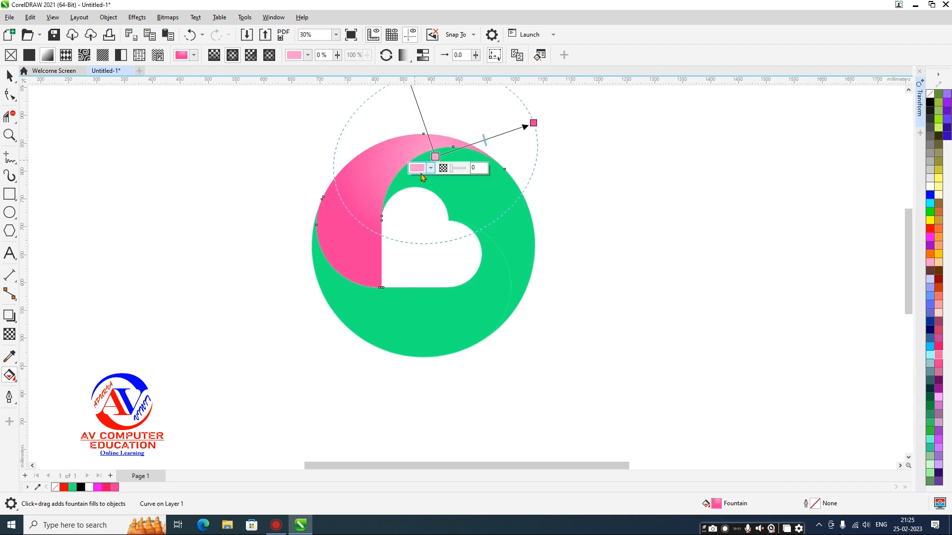
Step: Widen the gradient's ellipse with its side handle and pull its outer node slightly outward and down
{"action": "left_click_drag", "start_coordinate": [532, 173], "coordinate": [525, 211]}
{"action": "left_click_drag", "start_coordinate": [400, 114], "coordinate": [377, 105]}
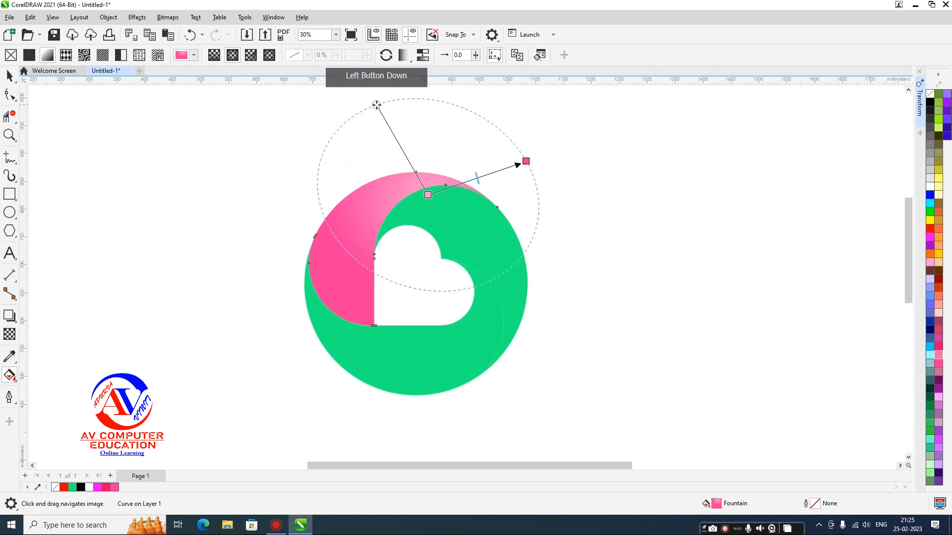
{"action": "left_click", "coordinate": [428, 195]}
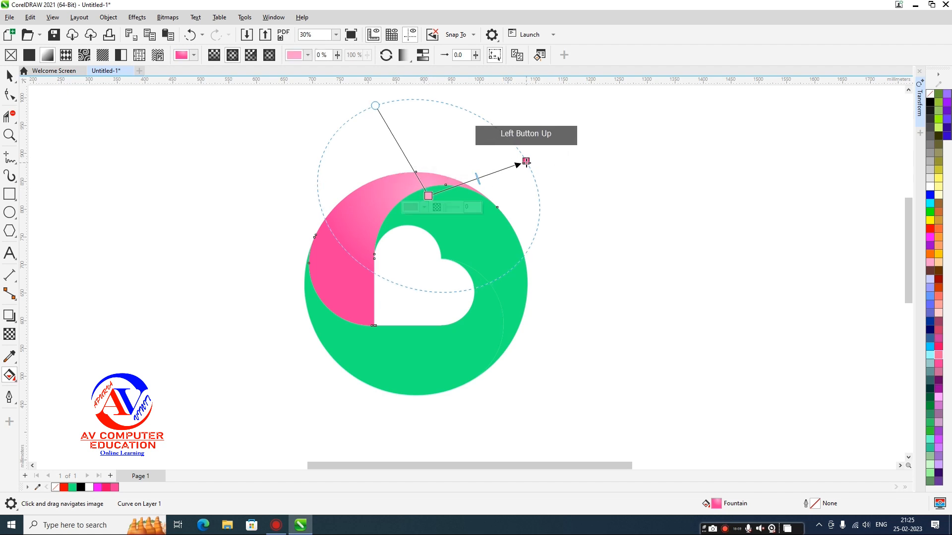
{"action": "left_click_drag", "start_coordinate": [526, 161], "coordinate": [547, 173]}
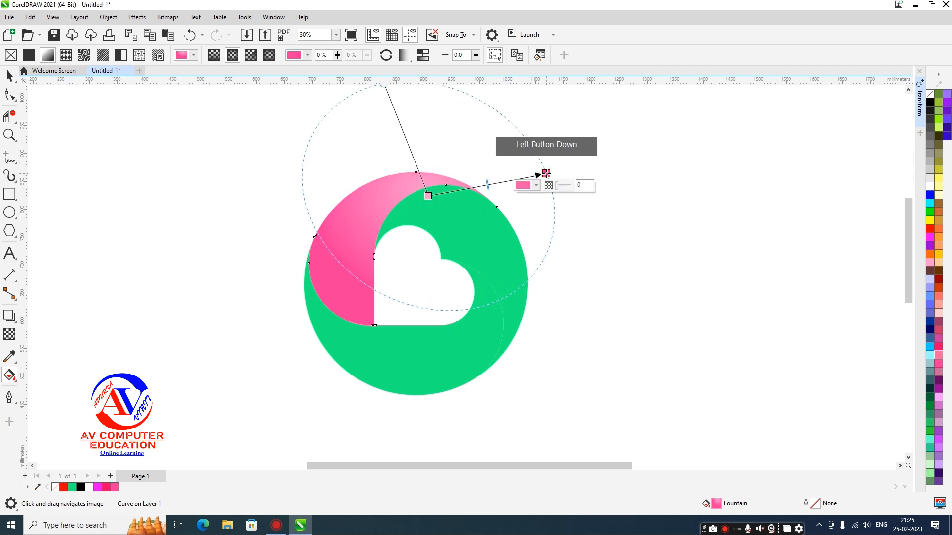
Step: Copy the pink fountain fill from the upper-left swirl piece to the right swirl piece
{"action": "left_click", "coordinate": [570, 252]}
{"action": "left_click", "coordinate": [466, 236]}
{"action": "left_click", "coordinate": [213, 55]}
{"action": "left_click", "coordinate": [333, 219]}
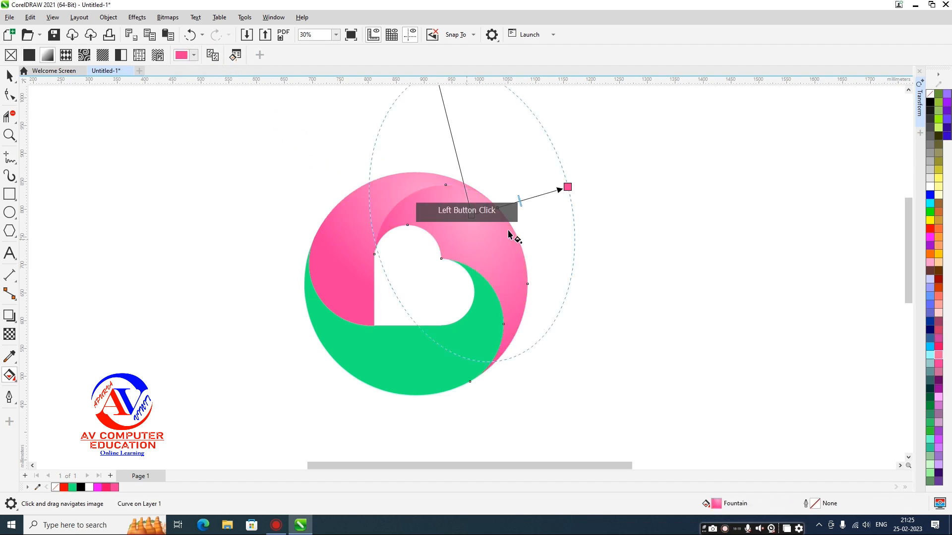
Step: Reposition the right swirl's gradient so its centre sits beside the heart's right lobe and its outer node near the circle's upper-right edge
{"action": "left_click_drag", "start_coordinate": [471, 215], "coordinate": [465, 241]}
{"action": "left_click_drag", "start_coordinate": [566, 187], "coordinate": [515, 211]}
{"action": "left_click_drag", "start_coordinate": [466, 241], "coordinate": [458, 261]}
{"action": "left_click_drag", "start_coordinate": [517, 210], "coordinate": [542, 232]}
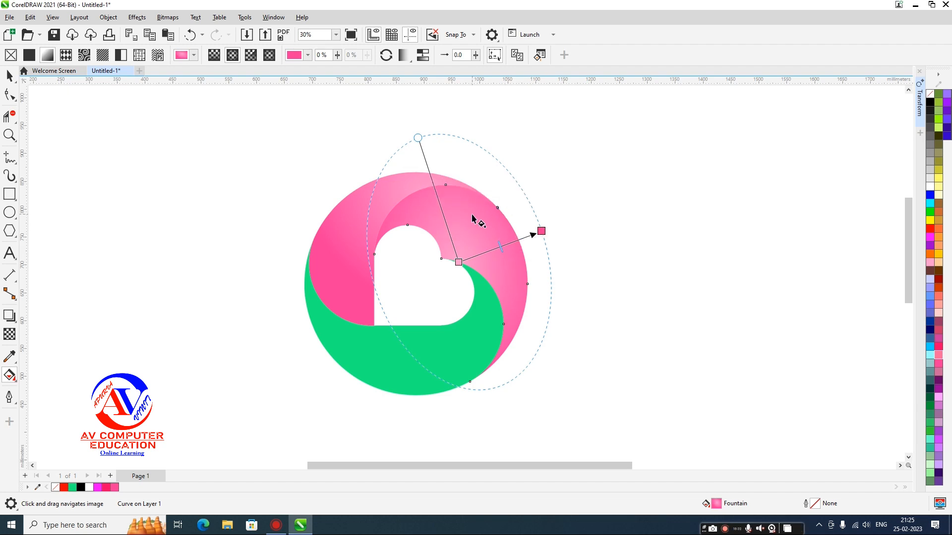
{"action": "left_click_drag", "start_coordinate": [461, 258], "coordinate": [481, 282]}
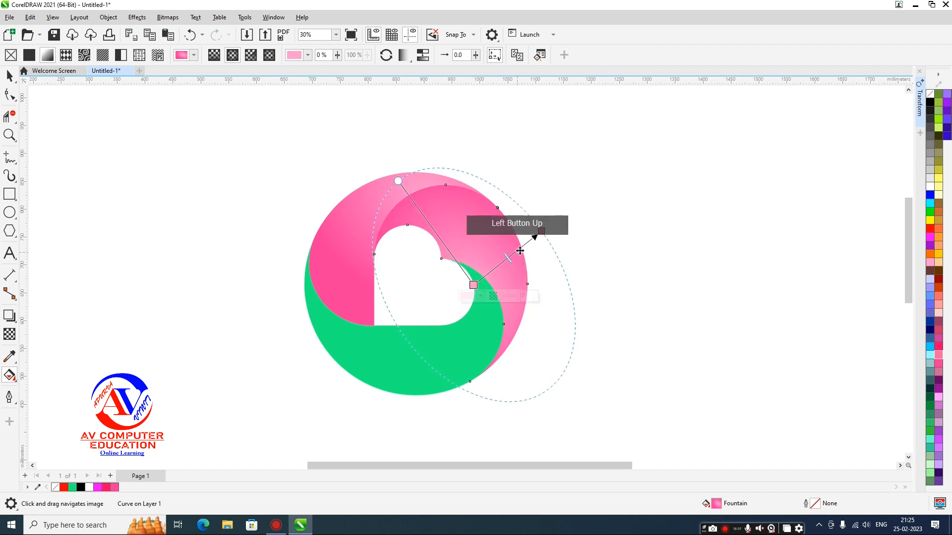
{"action": "left_click_drag", "start_coordinate": [540, 231], "coordinate": [514, 241]}
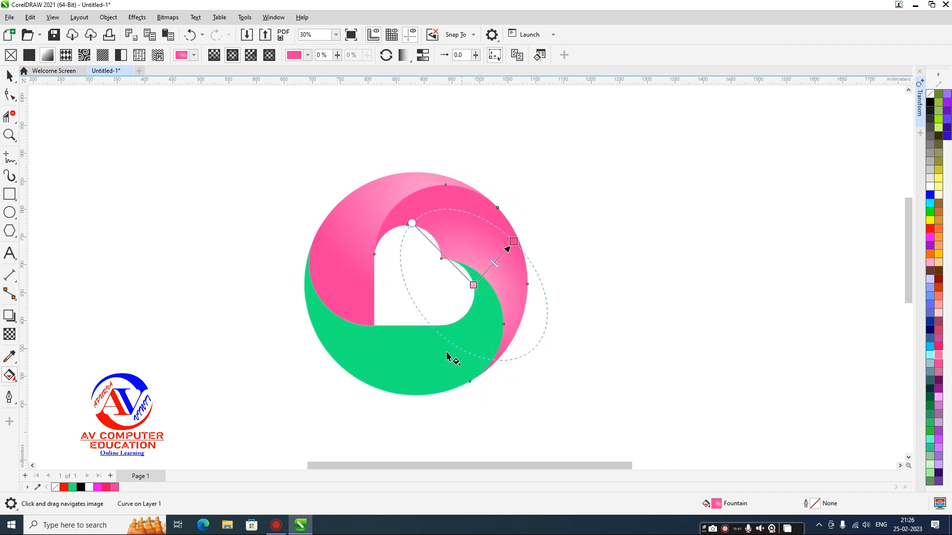
Step: Copy the pink fountain fill from the upper-left swirl piece to the green bottom swirl piece
{"action": "left_click", "coordinate": [418, 355]}
{"action": "left_click", "coordinate": [213, 57]}
{"action": "left_click", "coordinate": [329, 261]}
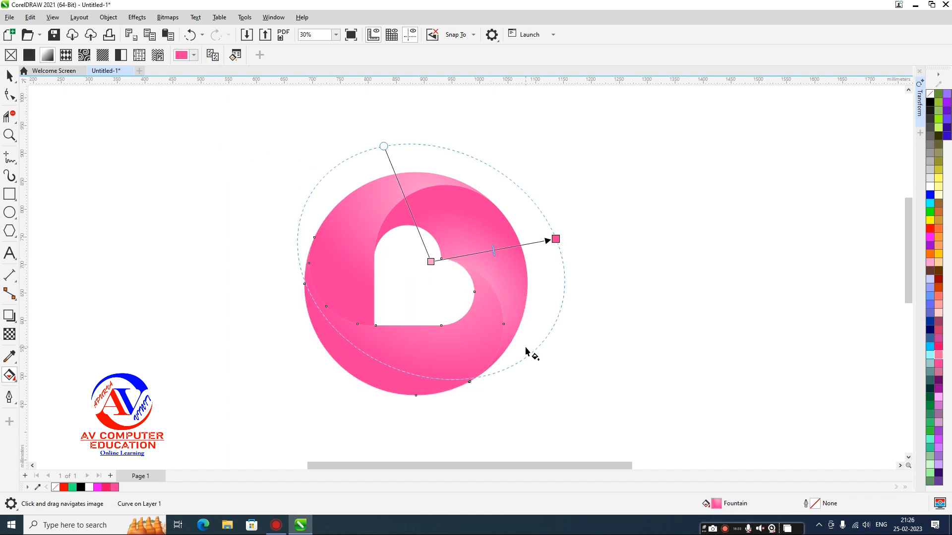
Step: Move the bottom swirl's gradient centre near the heart's lower-left corner and its outer node beyond the circle's left edge
{"action": "left_click_drag", "start_coordinate": [430, 261], "coordinate": [375, 341]}
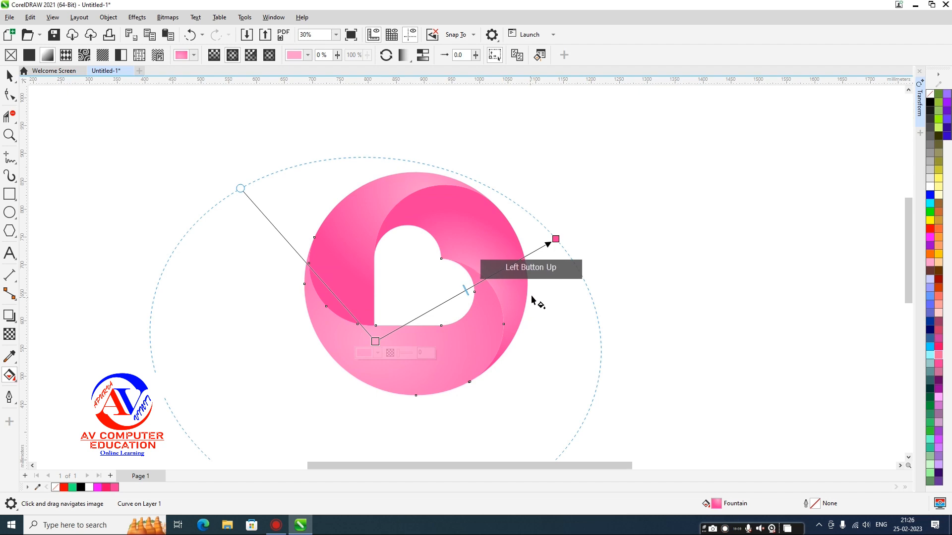
{"action": "left_click_drag", "start_coordinate": [555, 239], "coordinate": [269, 319]}
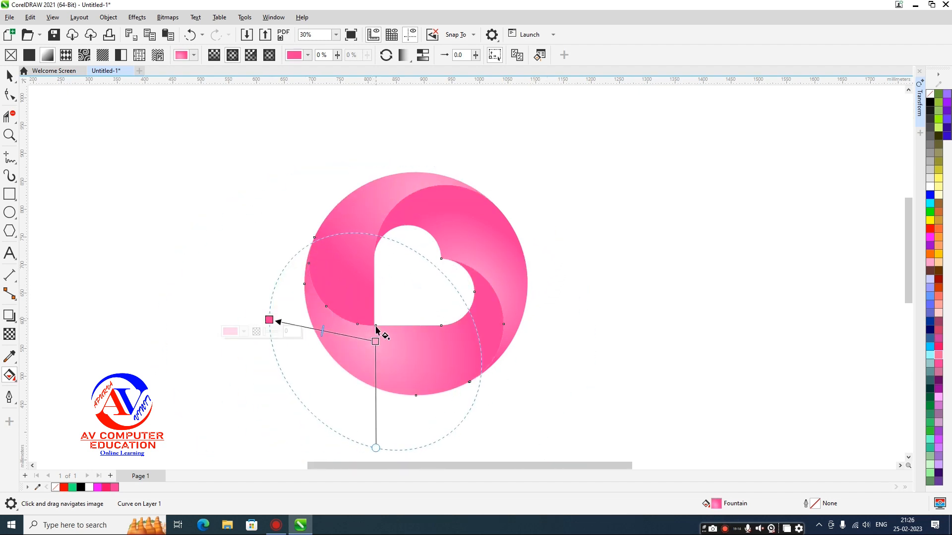
{"action": "left_click_drag", "start_coordinate": [373, 342], "coordinate": [381, 311]}
{"action": "left_click_drag", "start_coordinate": [376, 416], "coordinate": [377, 405]}
{"action": "mouse_move", "coordinate": [270, 320]}
{"action": "left_mouse_down"}
{"action": "mouse_move", "coordinate": [281, 317]}
{"action": "mouse_move", "coordinate": [271, 313]}
{"action": "left_mouse_up"}
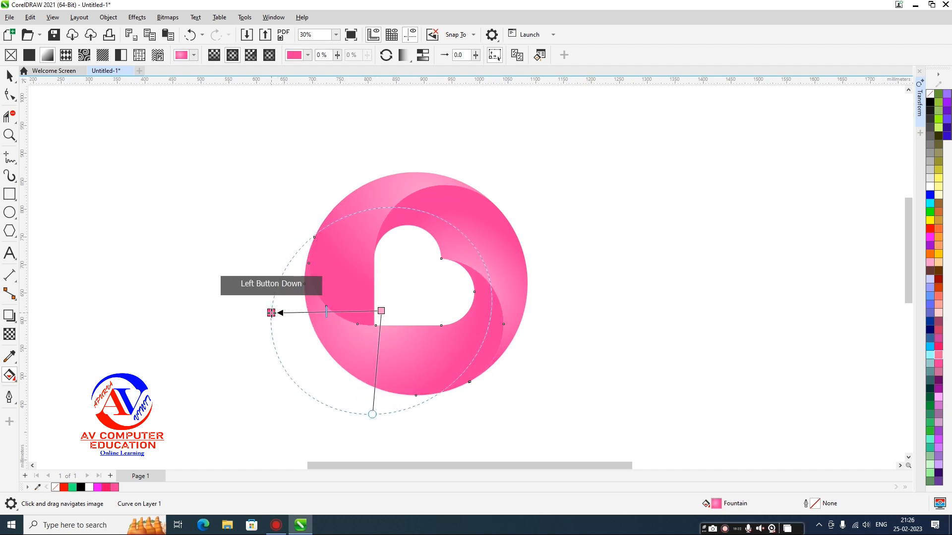
Step: Fine-tune the bottom swirl's gradient by raising its centre just above the heart's lower-left corner, shortening its reach and straightening the side handle downward
{"action": "left_click_drag", "start_coordinate": [382, 312], "coordinate": [376, 325]}
{"action": "left_click_drag", "start_coordinate": [367, 428], "coordinate": [386, 418]}
{"action": "mouse_move", "coordinate": [272, 313]}
{"action": "left_mouse_down"}
{"action": "mouse_move", "coordinate": [287, 316]}
{"action": "mouse_move", "coordinate": [281, 311]}
{"action": "left_mouse_up"}
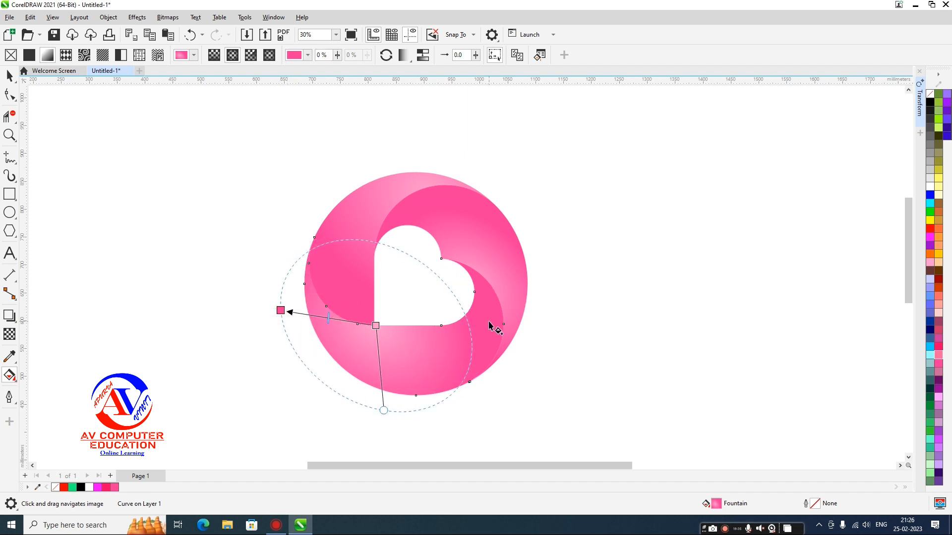
{"action": "left_click_drag", "start_coordinate": [376, 325], "coordinate": [375, 315]}
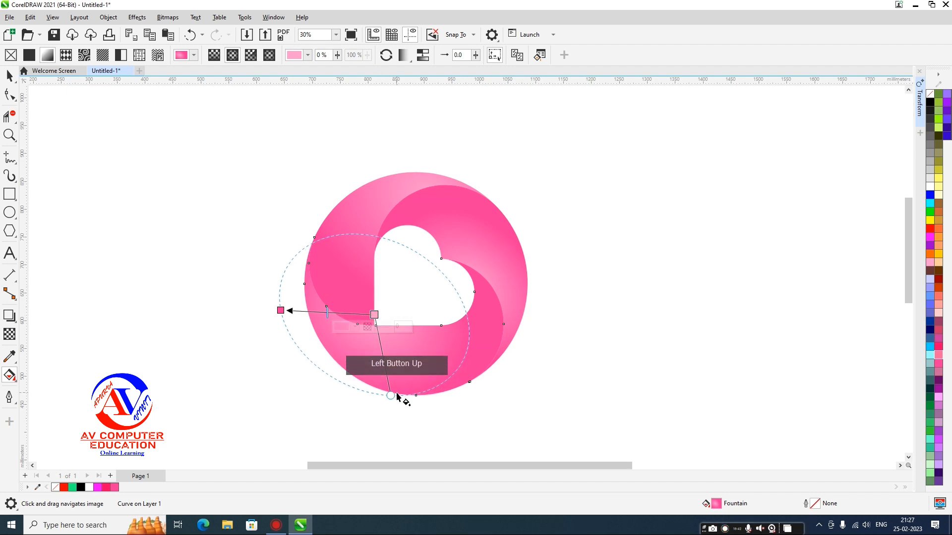
{"action": "left_click_drag", "start_coordinate": [389, 397], "coordinate": [377, 395]}
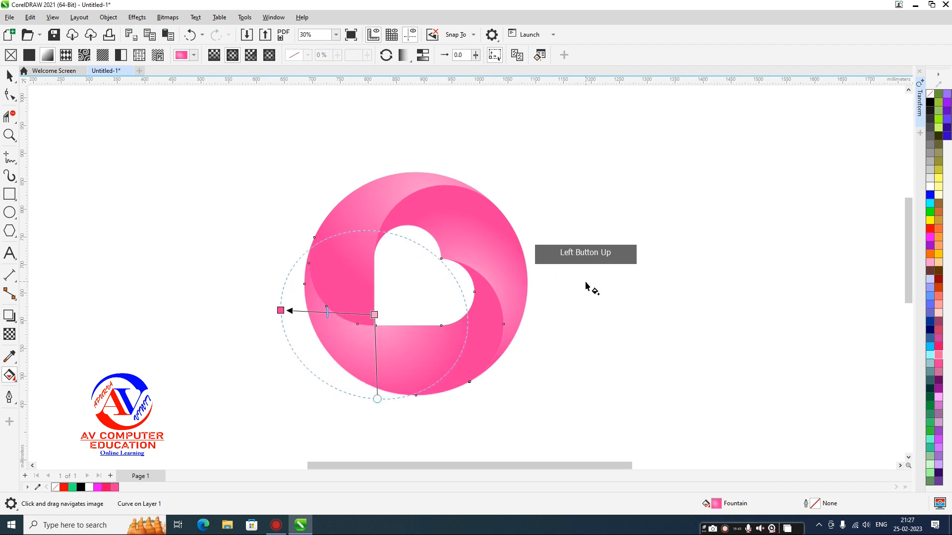
Step: Paste the six green crescent pieces over the pink swirl circle and set their outline width to None
{"action": "left_click", "coordinate": [588, 282]}
{"action": "left_click", "coordinate": [575, 275]}
{"action": "left_click", "coordinate": [9, 75]}
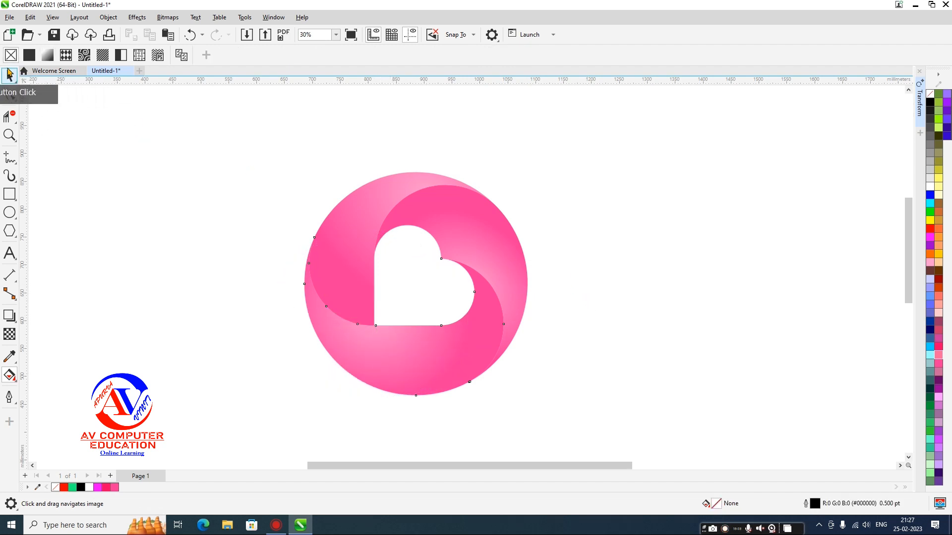
{"action": "left_click", "coordinate": [133, 171]}
{"action": "left_click", "coordinate": [30, 17]}
{"action": "left_click", "coordinate": [47, 126]}
{"action": "left_click", "coordinate": [488, 55]}
{"action": "left_click", "coordinate": [466, 64]}
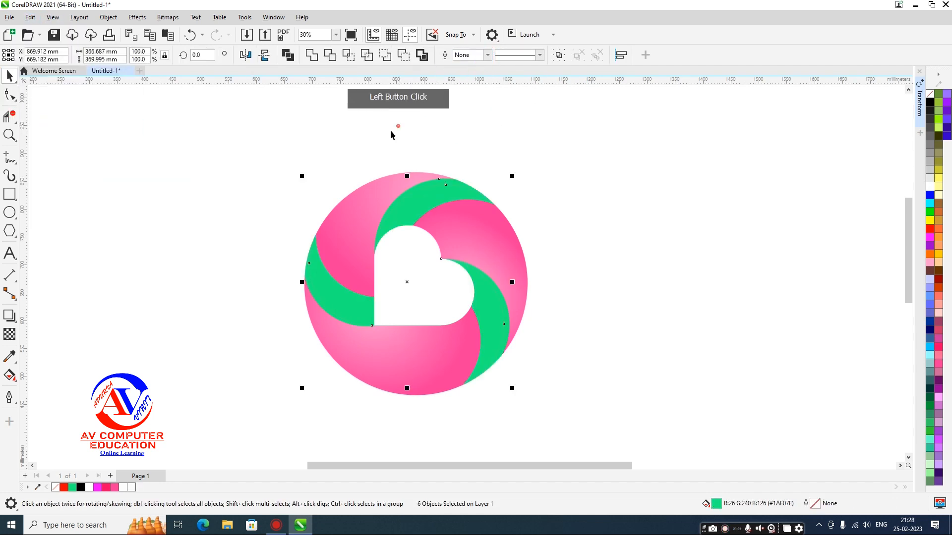
{"action": "left_click", "coordinate": [362, 143]}
Step: Apply a linear fountain fill to the thin upper crescent, running from its right tip to the heart's upper-left edge
{"action": "left_click", "coordinate": [15, 375]}
{"action": "left_click", "coordinate": [42, 372]}
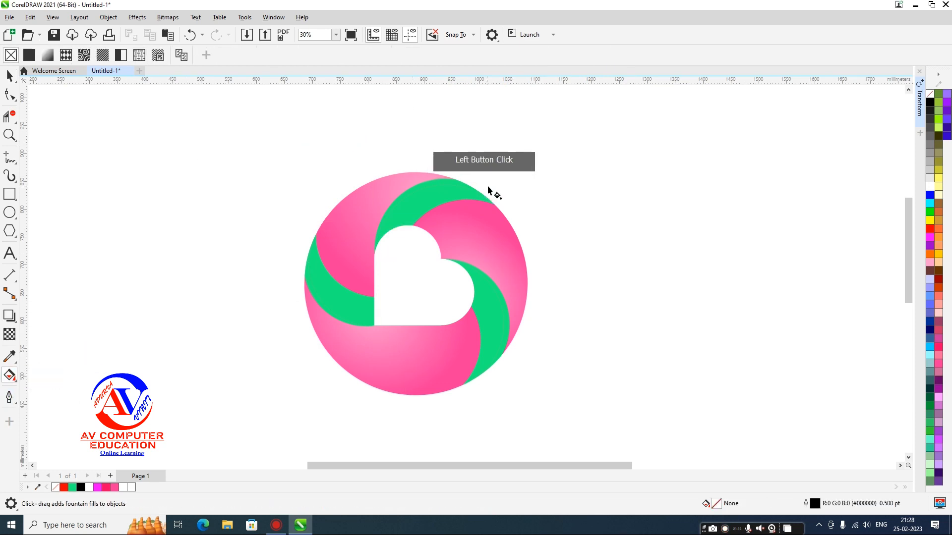
{"action": "left_click", "coordinate": [457, 185]}
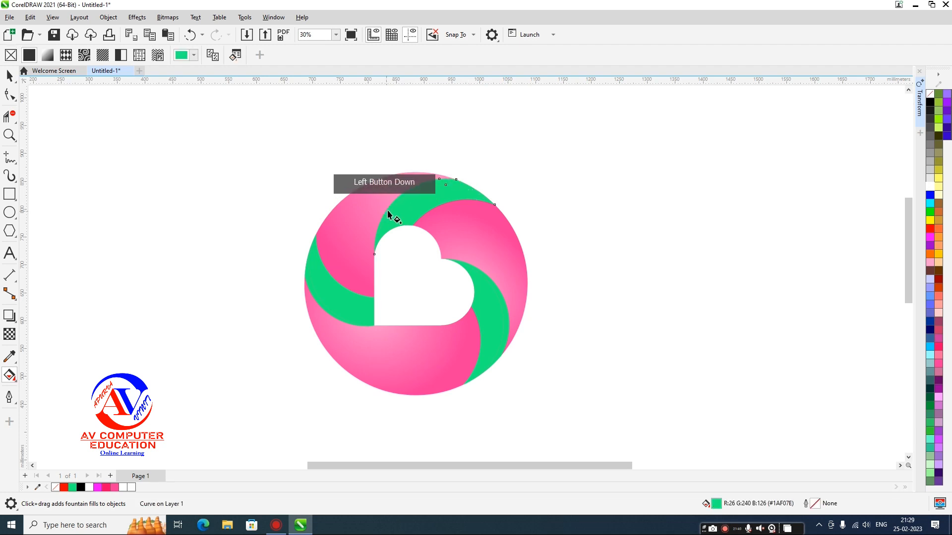
{"action": "left_click_drag", "start_coordinate": [459, 182], "coordinate": [375, 258]}
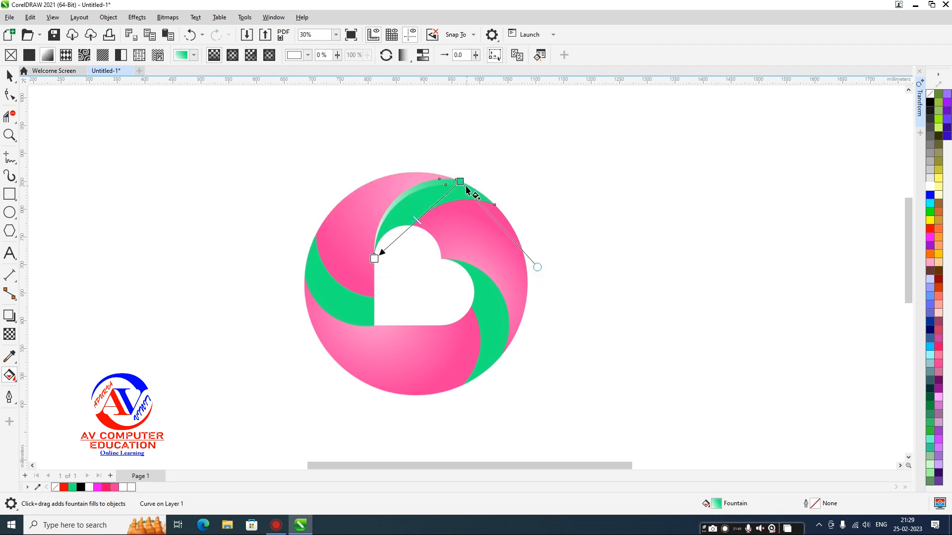
{"action": "left_click_drag", "start_coordinate": [487, 201], "coordinate": [503, 206]}
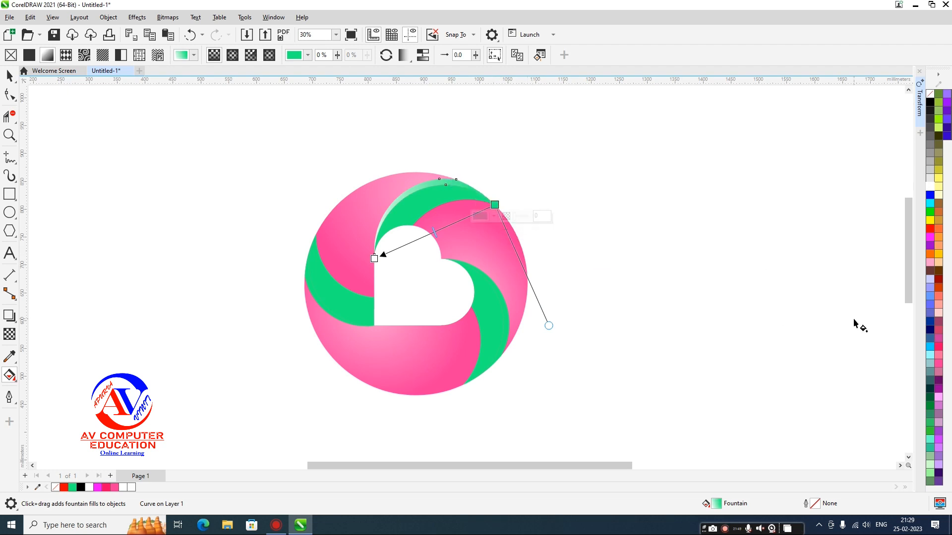
Step: Set the thin upper crescent's gradient start node to white and give both end nodes 75% transparency
{"action": "left_click", "coordinate": [930, 186]}
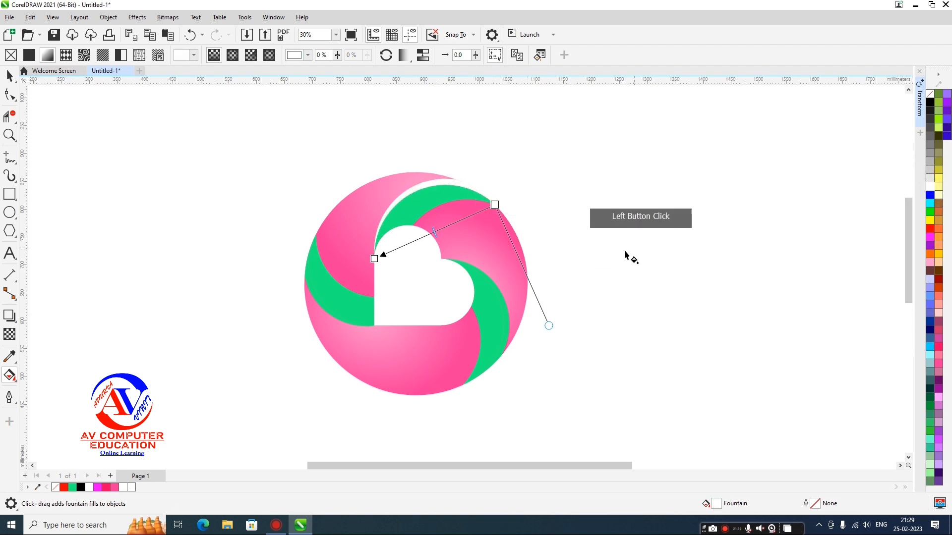
{"action": "left_click", "coordinate": [538, 216]}
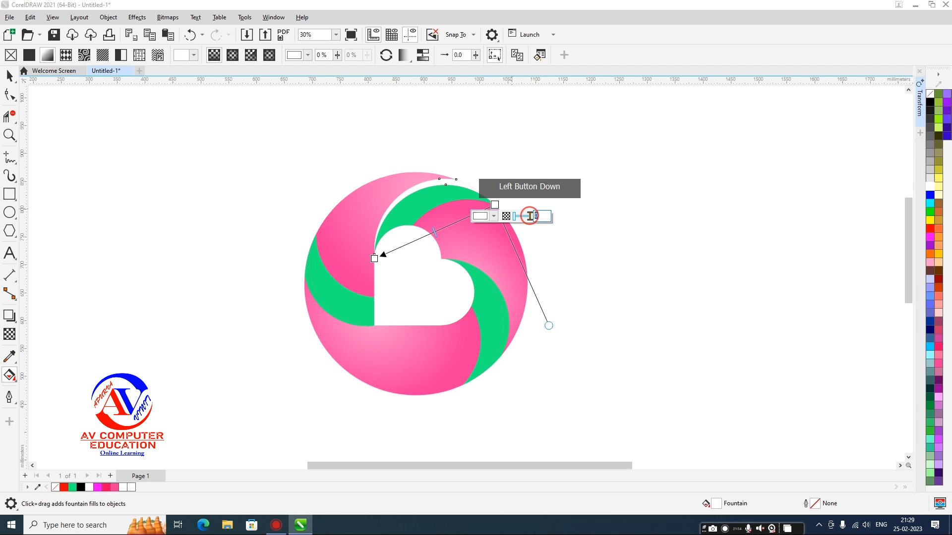
{"action": "type", "text": "75"}
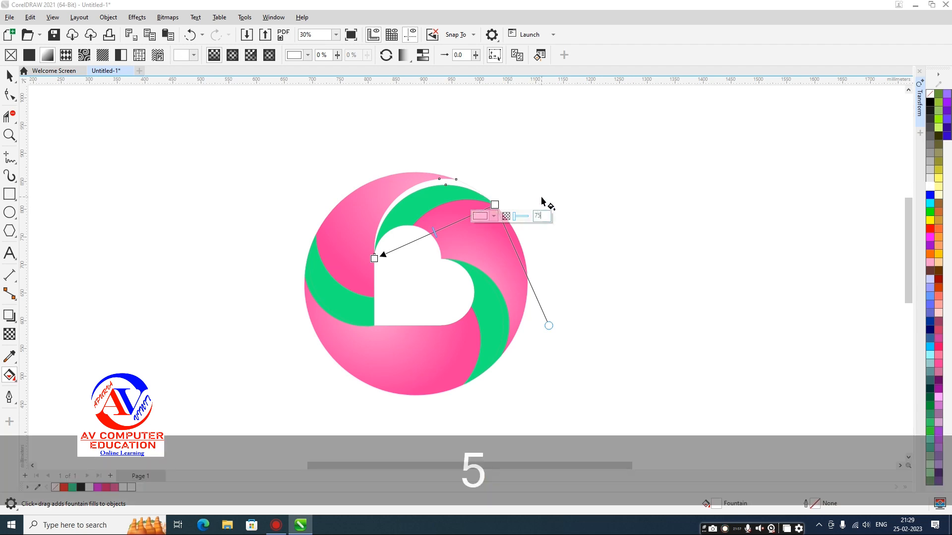
{"action": "left_click", "coordinate": [375, 258]}
{"action": "left_click_drag", "start_coordinate": [396, 275], "coordinate": [411, 272]}
{"action": "type", "text": "75"}
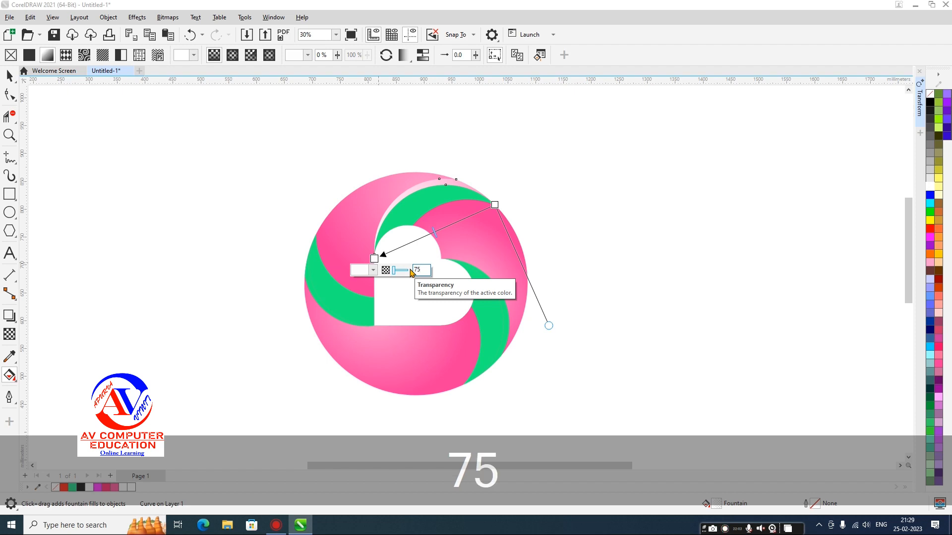
{"action": "left_click", "coordinate": [526, 226]}
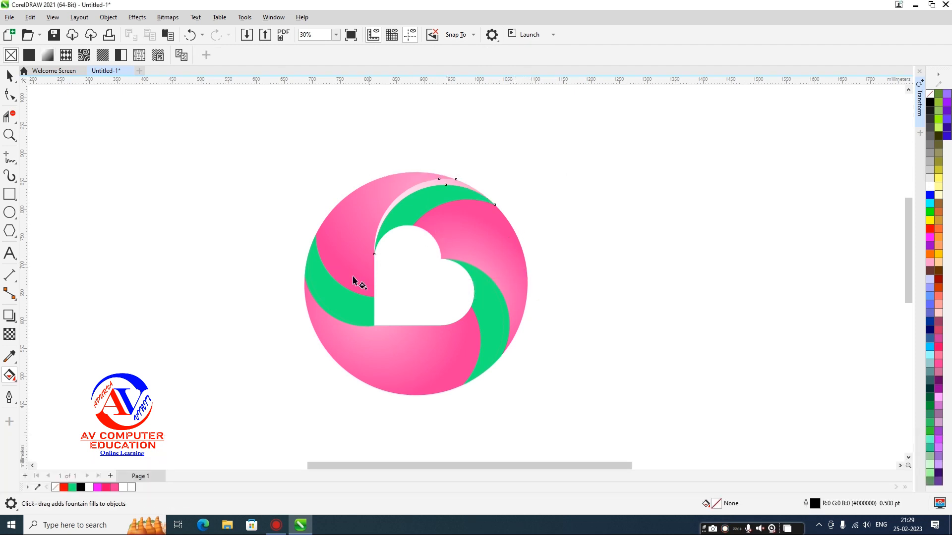
Step: Copy the semi-transparent white fill from the upper thin crescent to the left and right thin crescents
{"action": "left_click", "coordinate": [305, 278]}
{"action": "left_click", "coordinate": [212, 54]}
{"action": "left_click", "coordinate": [443, 182]}
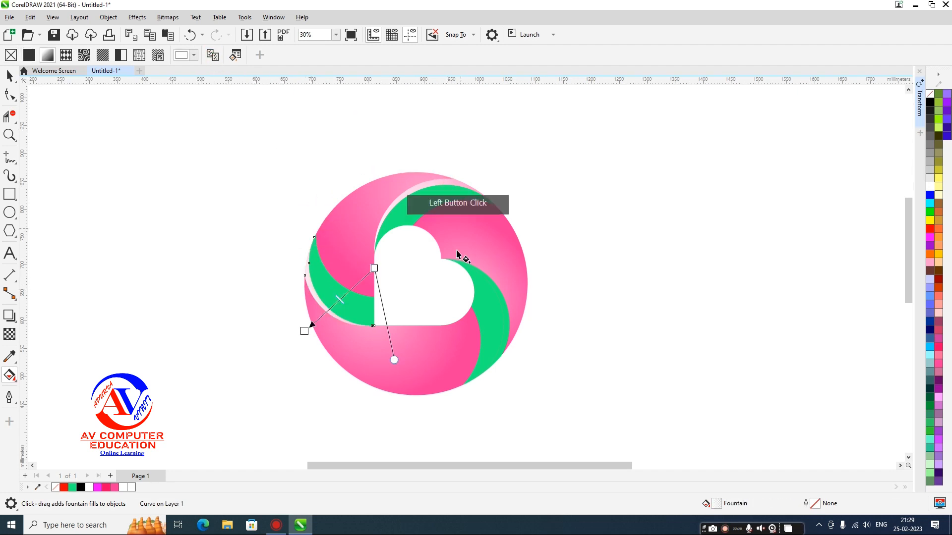
{"action": "left_click", "coordinate": [496, 292]}
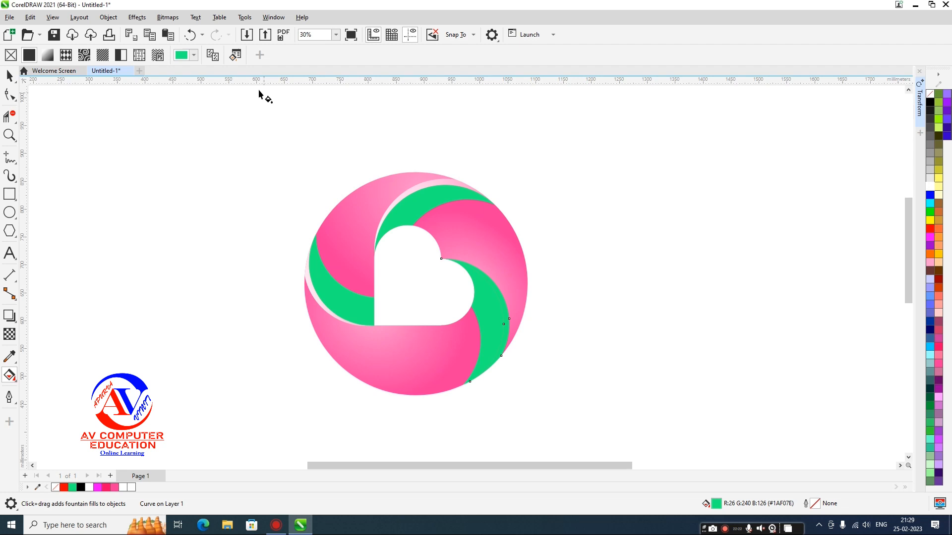
{"action": "left_click", "coordinate": [214, 59]}
{"action": "left_click", "coordinate": [436, 185]}
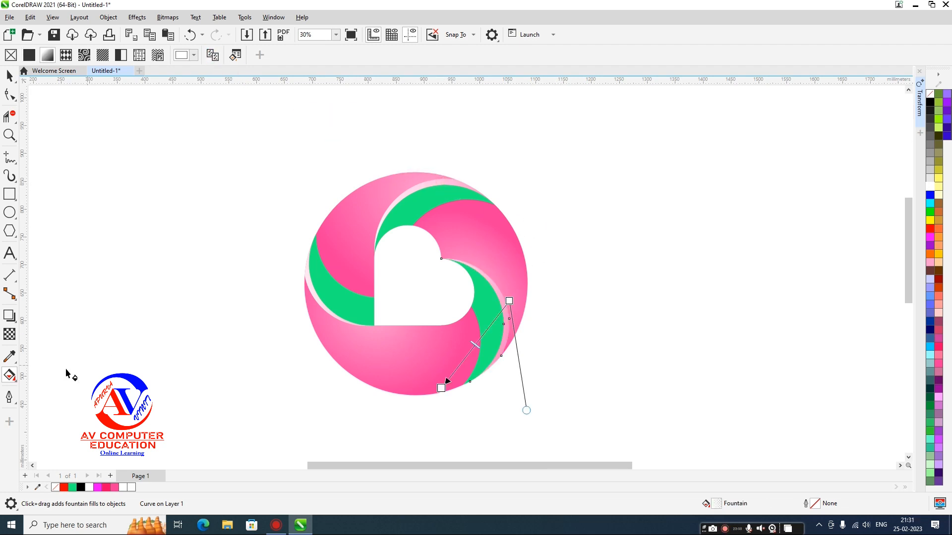
Step: Apply an elliptical fountain fill to the wide green crescent above the heart
{"action": "left_click", "coordinate": [9, 377]}
{"action": "left_click", "coordinate": [418, 222]}
{"action": "left_click", "coordinate": [402, 225]}
{"action": "left_click", "coordinate": [47, 55]}
{"action": "left_click", "coordinate": [214, 55]}
{"action": "left_click", "coordinate": [231, 55]}
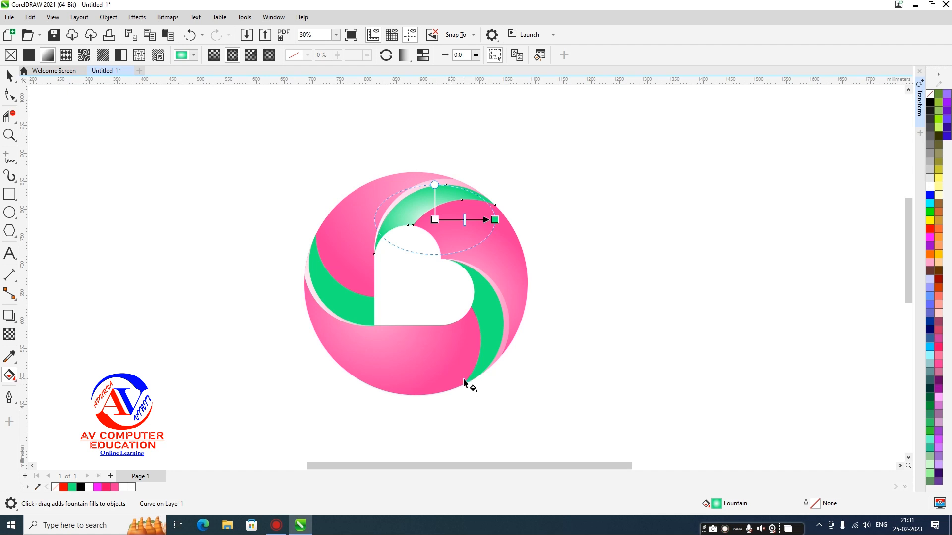
Step: Colour the upper crescent gradient's outer node deep pink and its centre node pink #FF42A1, sampled from the right swirl piece
{"action": "left_click", "coordinate": [494, 220]}
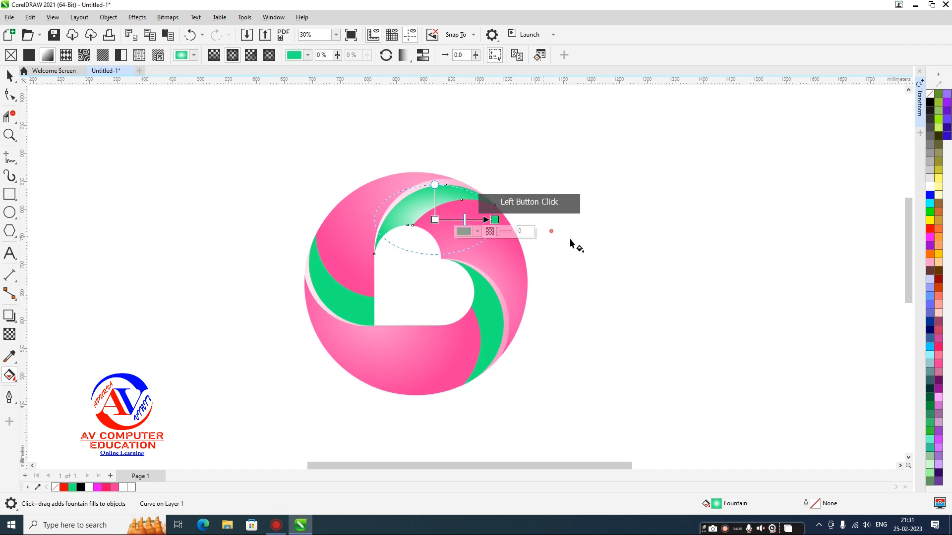
{"action": "left_click", "coordinate": [940, 346]}
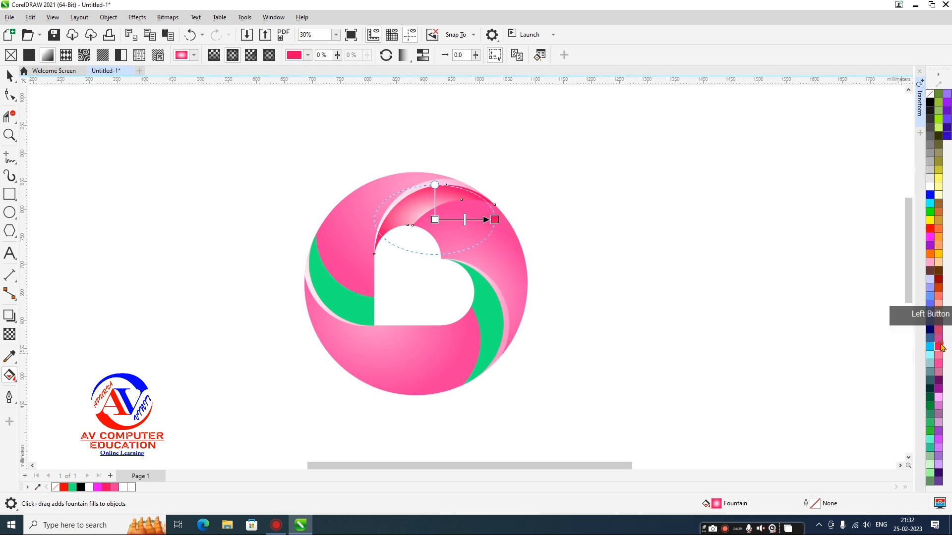
{"action": "left_click", "coordinate": [435, 219]}
{"action": "left_click", "coordinate": [416, 231]}
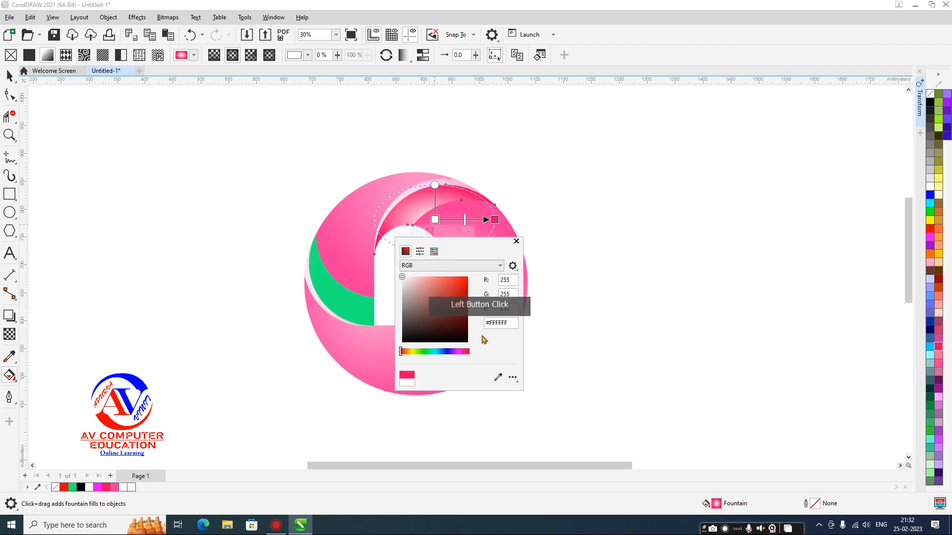
{"action": "left_click", "coordinate": [497, 379]}
{"action": "left_click", "coordinate": [457, 233]}
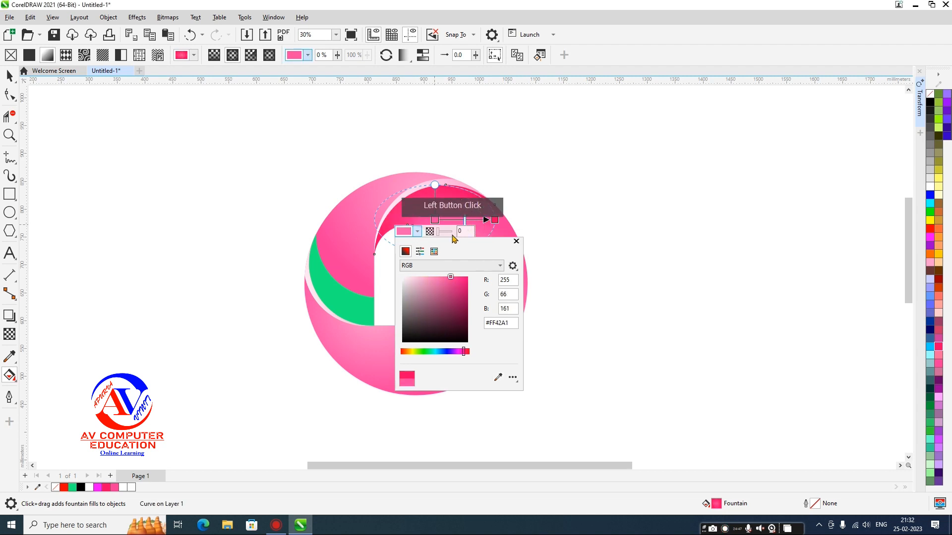
{"action": "left_click", "coordinate": [455, 236]}
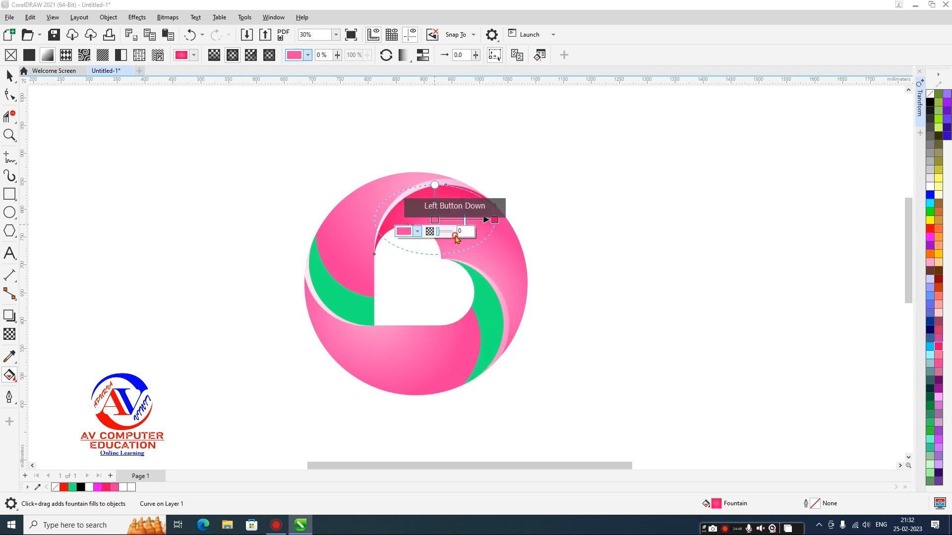
Step: Set the transparency of the upper crescent gradient's deep pink outer node to 25%
{"action": "left_click", "coordinate": [494, 219]}
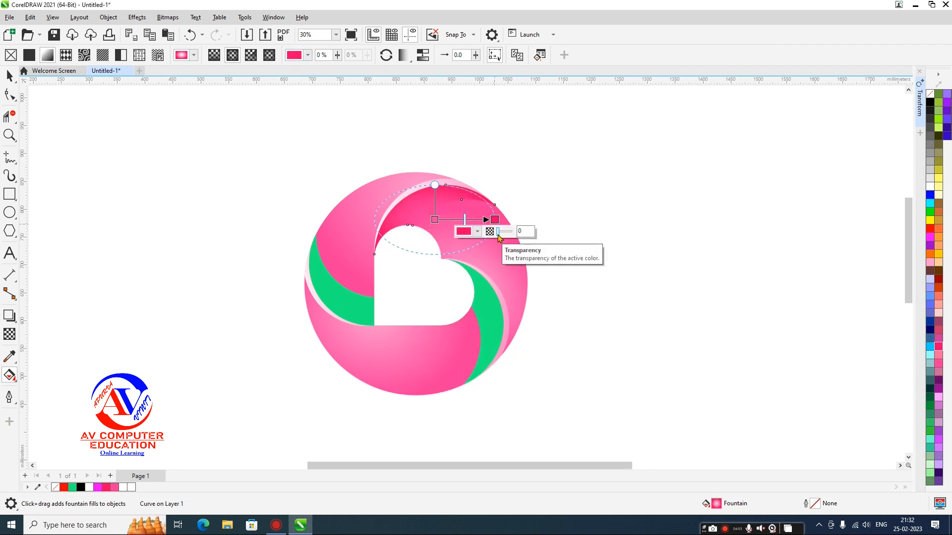
{"action": "left_click_drag", "start_coordinate": [498, 236], "coordinate": [503, 232]}
{"action": "left_click", "coordinate": [512, 229]}
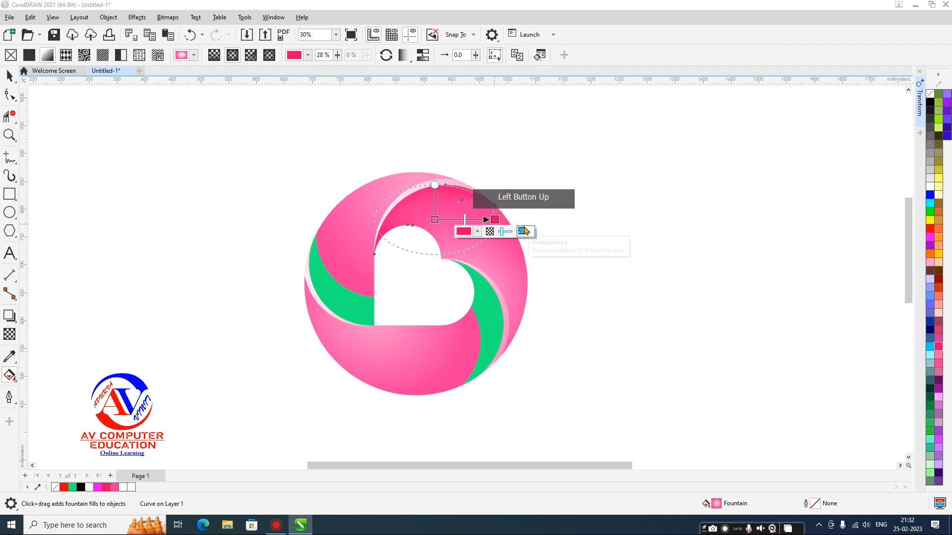
{"action": "type", "text": "2"}
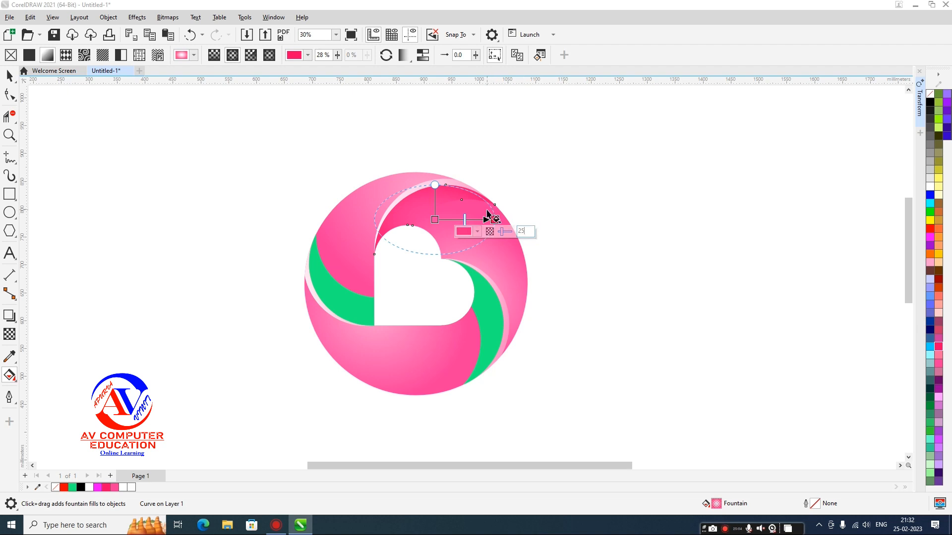
Step: Reposition the upper crescent's gradient with its centre beside the heart's notch, outer node on the crescent's upper-left edge and side handle over the heart's left side
{"action": "left_click_drag", "start_coordinate": [494, 219], "coordinate": [419, 191]}
{"action": "left_click_drag", "start_coordinate": [415, 230], "coordinate": [388, 232]}
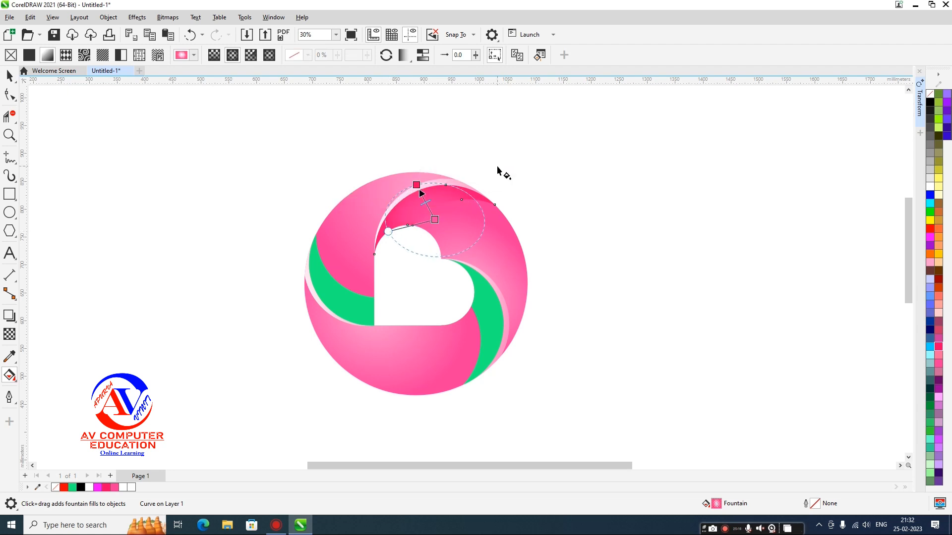
{"action": "left_click_drag", "start_coordinate": [388, 231], "coordinate": [373, 302]}
{"action": "left_click_drag", "start_coordinate": [436, 221], "coordinate": [448, 242]}
{"action": "left_click_drag", "start_coordinate": [353, 333], "coordinate": [366, 296]}
{"action": "mouse_move", "coordinate": [416, 184]}
{"action": "left_mouse_down"}
{"action": "mouse_move", "coordinate": [421, 201]}
{"action": "mouse_move", "coordinate": [409, 185]}
{"action": "mouse_move", "coordinate": [416, 192]}
{"action": "left_mouse_up"}
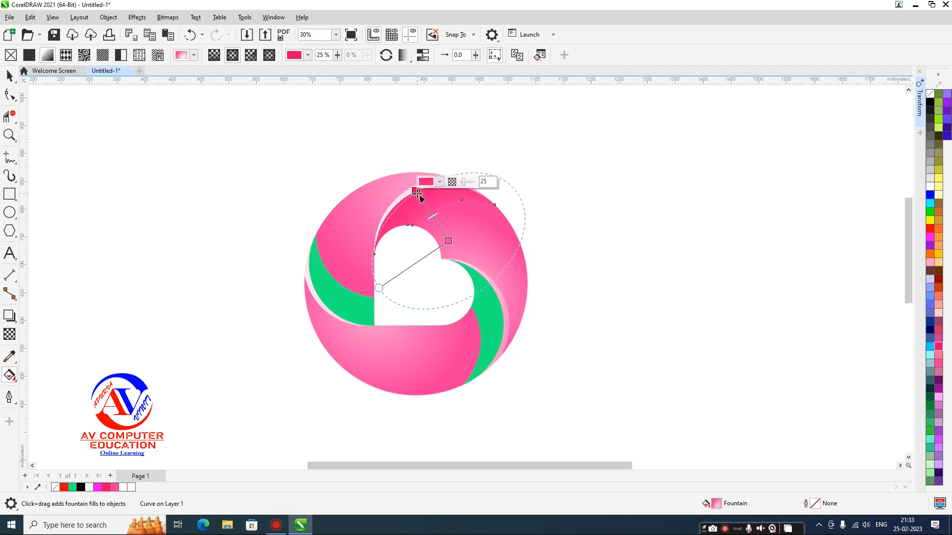
Step: Fine-tune the upper crescent's gradient with its centre just above the heart's notch, outer node near the highlight's upper-left edge and side handle over the lower-left green crescent
{"action": "left_click", "coordinate": [433, 216]}
{"action": "left_click_drag", "start_coordinate": [448, 240], "coordinate": [437, 231]}
{"action": "left_click_drag", "start_coordinate": [380, 263], "coordinate": [375, 278]}
{"action": "left_click", "coordinate": [425, 205]}
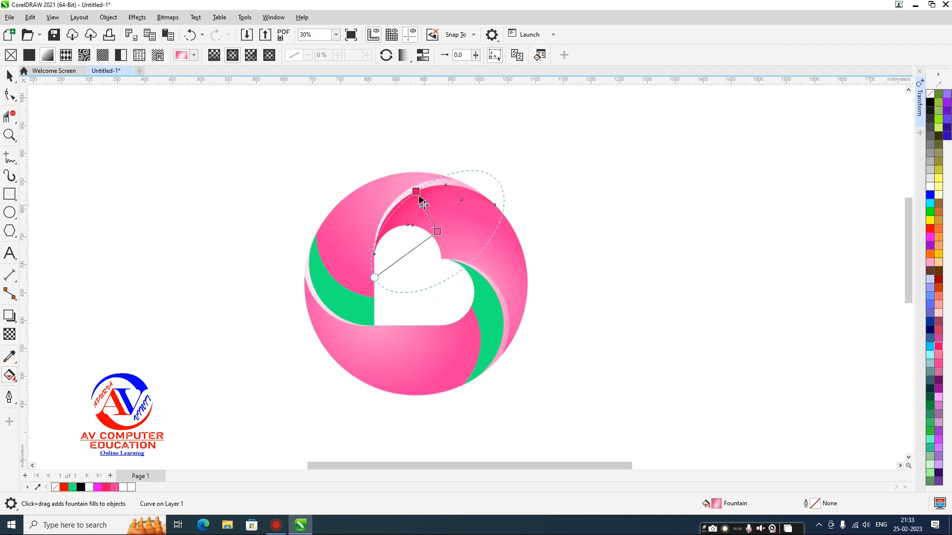
{"action": "left_click", "coordinate": [423, 204]}
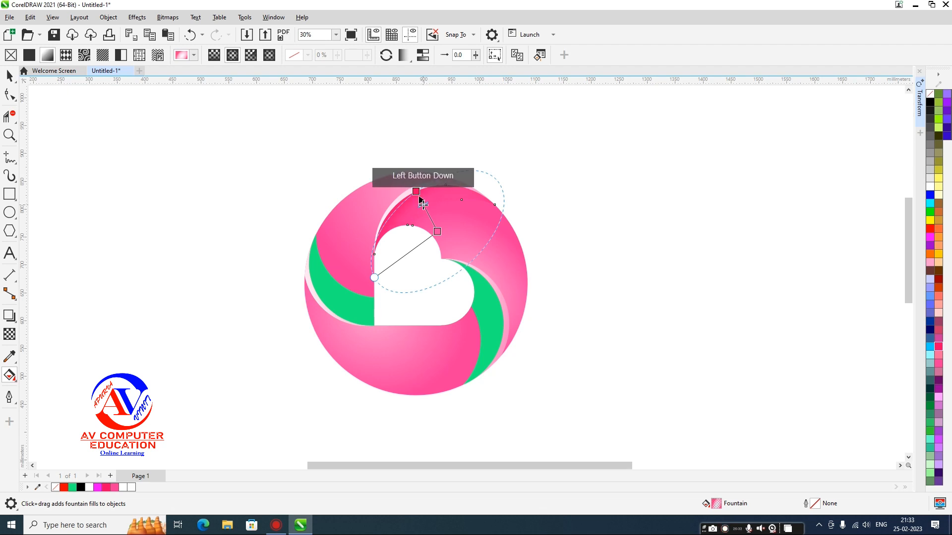
{"action": "left_click_drag", "start_coordinate": [437, 231], "coordinate": [435, 219]}
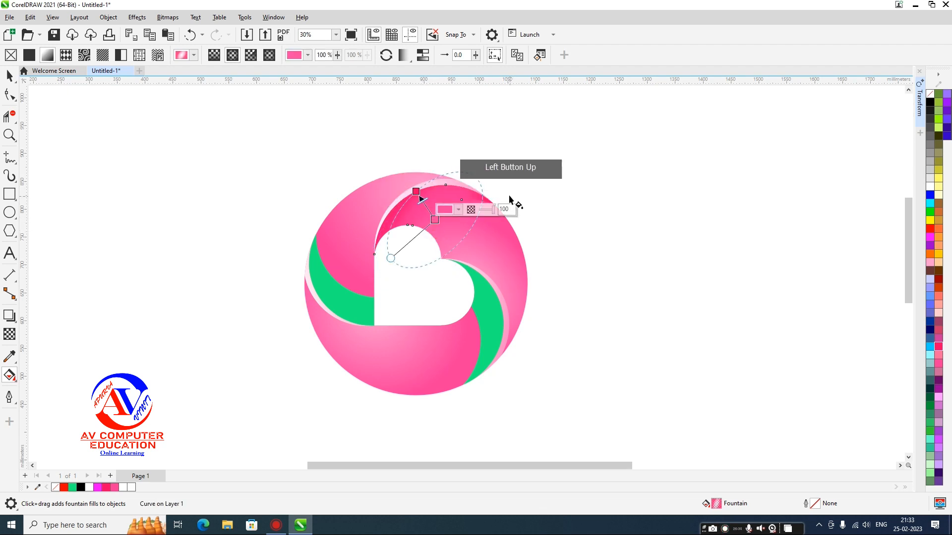
{"action": "left_click_drag", "start_coordinate": [391, 258], "coordinate": [374, 277]}
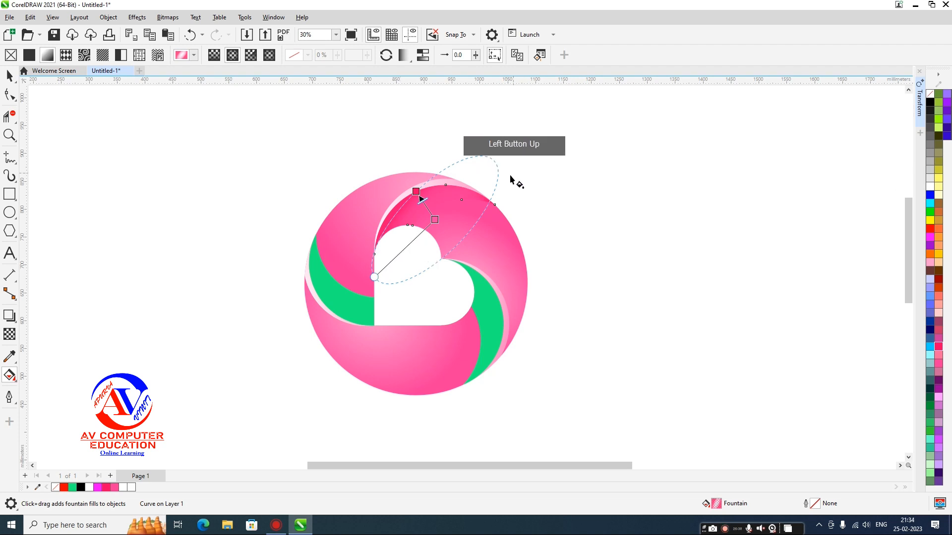
{"action": "left_click_drag", "start_coordinate": [497, 171], "coordinate": [501, 181]}
{"action": "left_click_drag", "start_coordinate": [419, 202], "coordinate": [410, 199]}
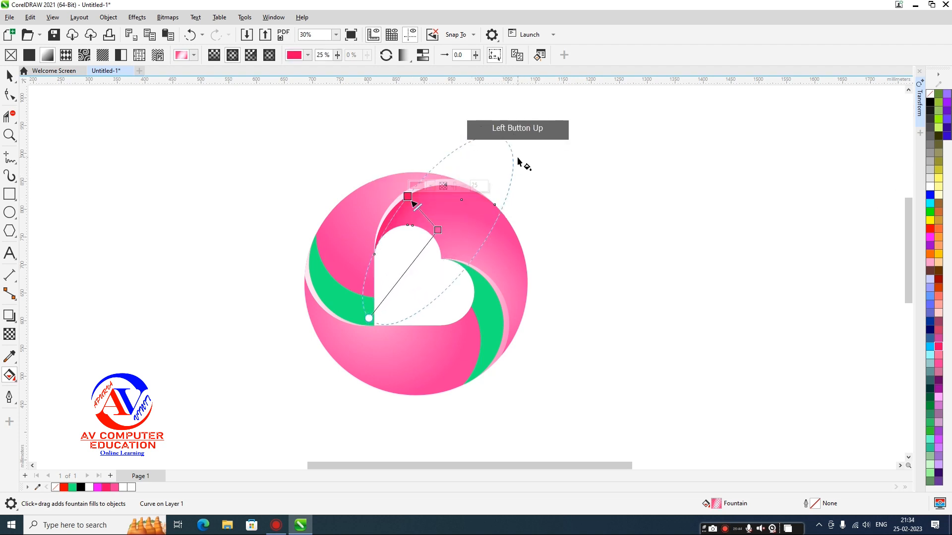
{"action": "left_click_drag", "start_coordinate": [509, 144], "coordinate": [507, 149]}
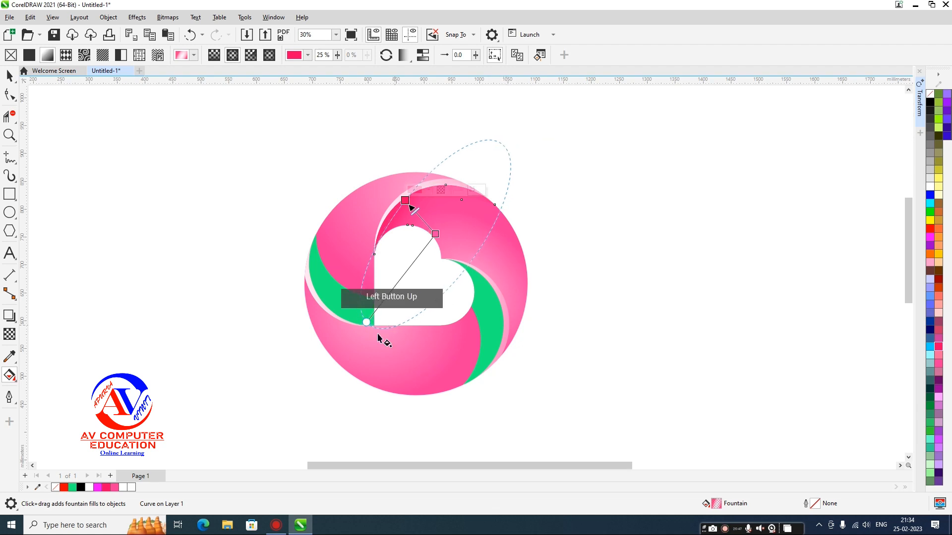
{"action": "left_click_drag", "start_coordinate": [367, 322], "coordinate": [376, 282]}
{"action": "left_click_drag", "start_coordinate": [405, 200], "coordinate": [409, 188]}
{"action": "left_click_drag", "start_coordinate": [441, 236], "coordinate": [552, 178]}
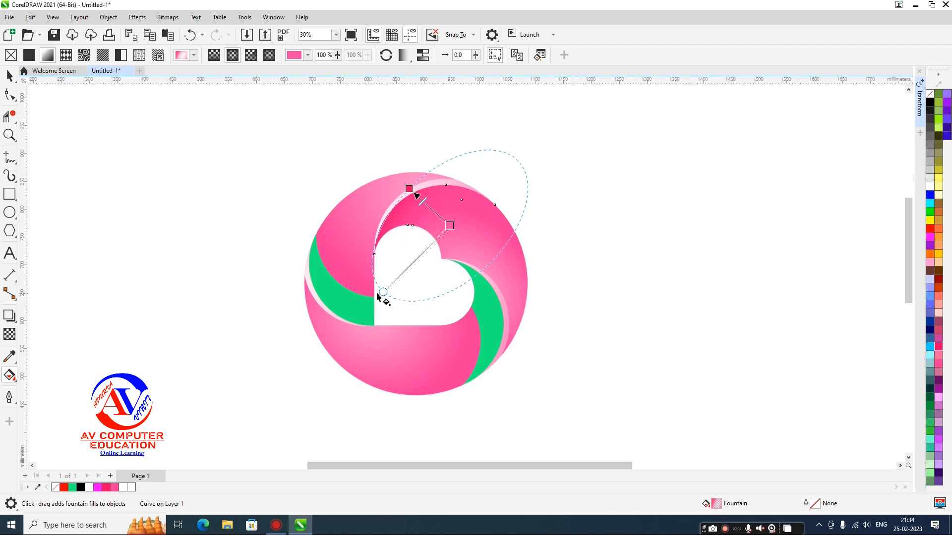
{"action": "left_click_drag", "start_coordinate": [382, 292], "coordinate": [375, 293]}
{"action": "left_click_drag", "start_coordinate": [446, 223], "coordinate": [444, 222]}
{"action": "left_click_drag", "start_coordinate": [375, 278], "coordinate": [358, 304]}
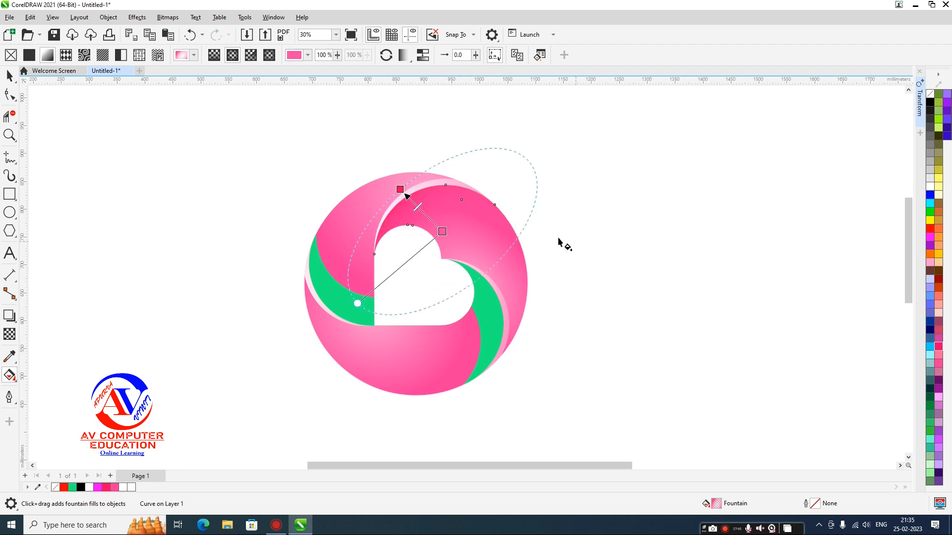
Step: Copy the upper crescent's gradient to the left green crescent, then place its centre near the crescent's upper end and outer node just outside the circle
{"action": "left_click", "coordinate": [324, 283]}
{"action": "left_click", "coordinate": [212, 54]}
{"action": "left_click", "coordinate": [424, 198]}
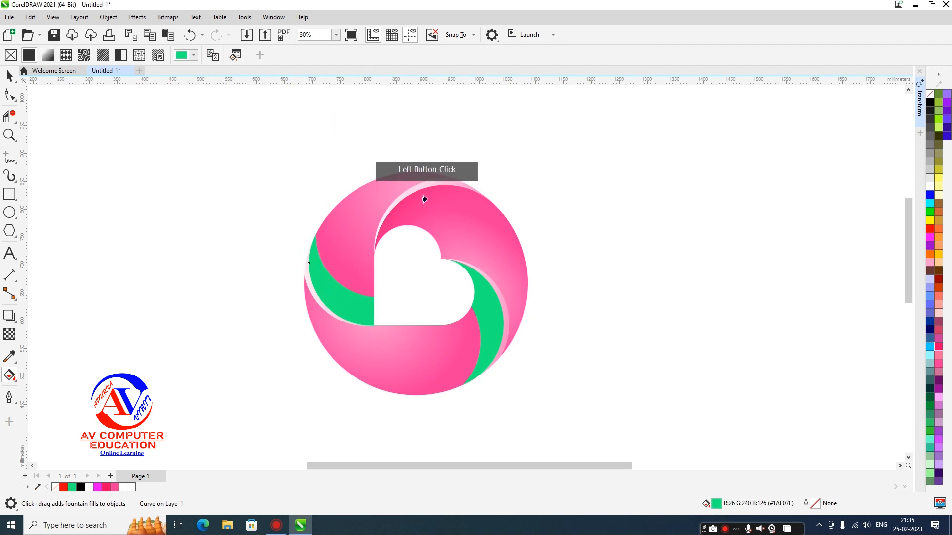
{"action": "left_click_drag", "start_coordinate": [323, 239], "coordinate": [291, 313]}
{"action": "left_click_drag", "start_coordinate": [436, 346], "coordinate": [375, 326]}
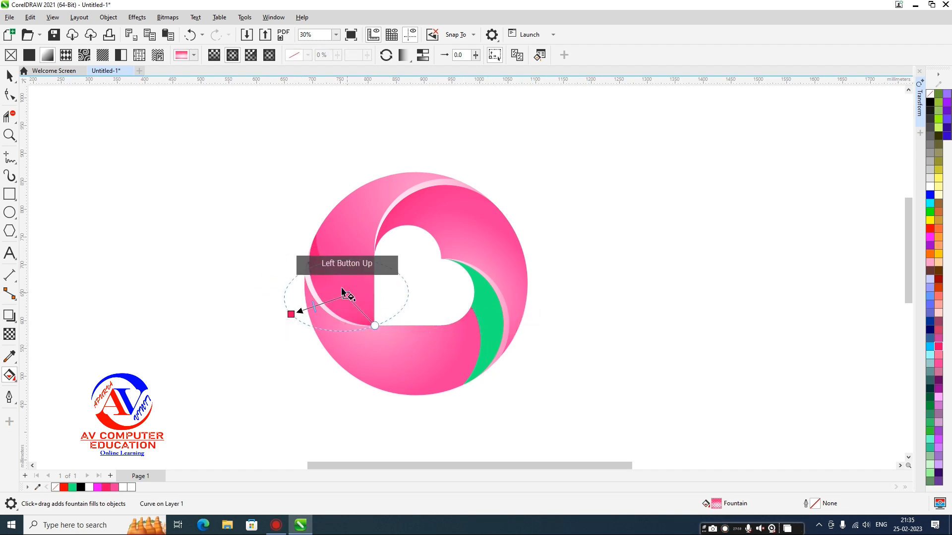
{"action": "left_click_drag", "start_coordinate": [291, 313], "coordinate": [379, 324]}
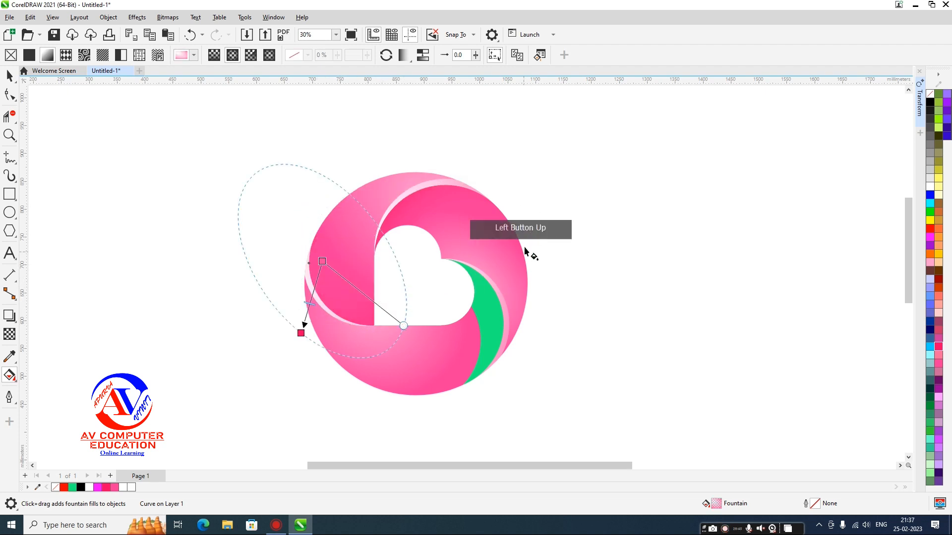
Step: Copy the upper crescent's gradient fill to the green crescent beside the heart's right side
{"action": "left_click", "coordinate": [489, 330]}
{"action": "left_click", "coordinate": [447, 201]}
{"action": "left_click", "coordinate": [619, 333]}
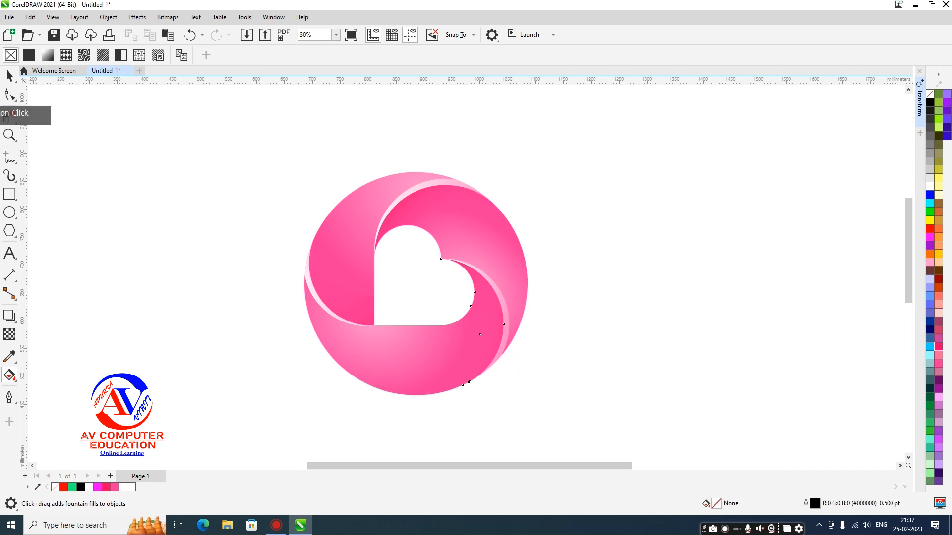
Step: Examine the shading of the whole swirl logo close up and at page scale with nothing selected
{"action": "left_click", "coordinate": [9, 75]}
{"action": "left_click", "coordinate": [177, 158]}
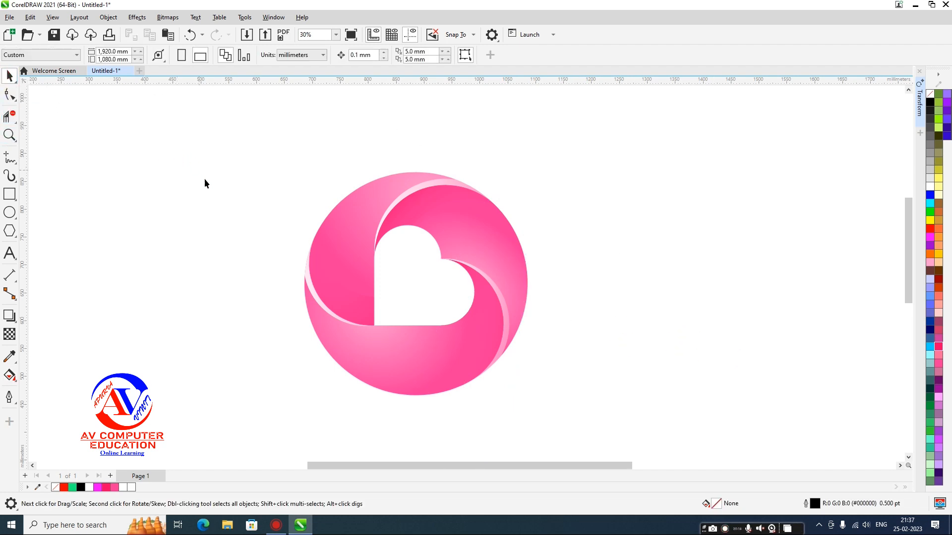
{"action": "left_click_drag", "start_coordinate": [234, 144], "coordinate": [574, 427]}
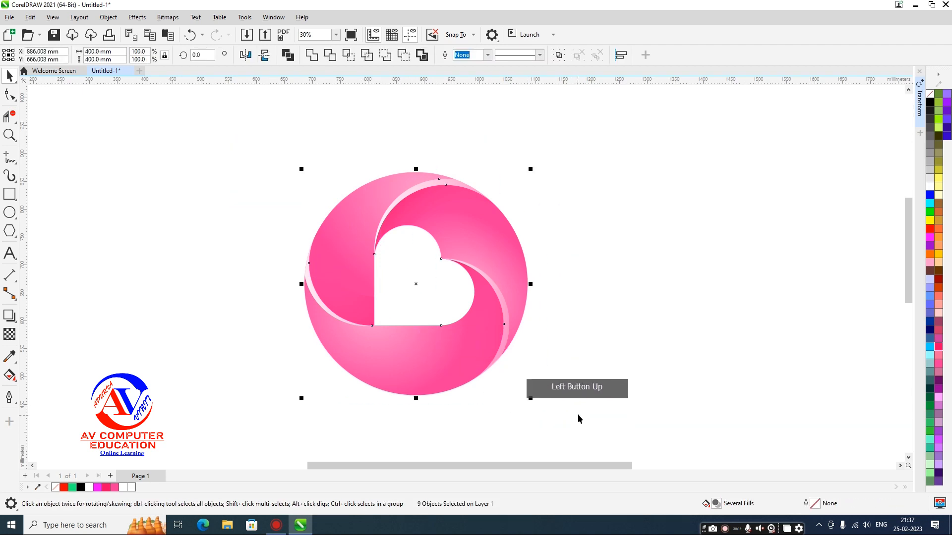
{"action": "key", "text": "F4"}
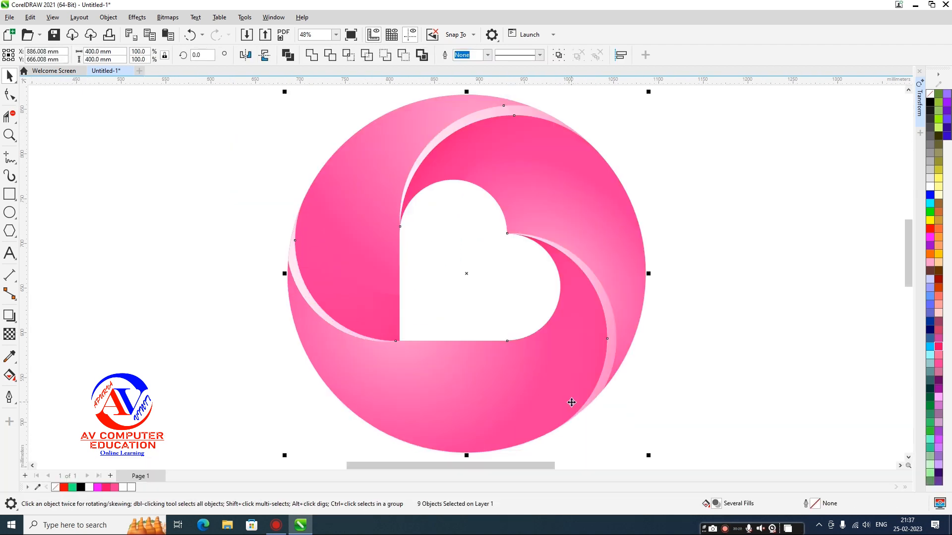
{"action": "left_click", "coordinate": [694, 385]}
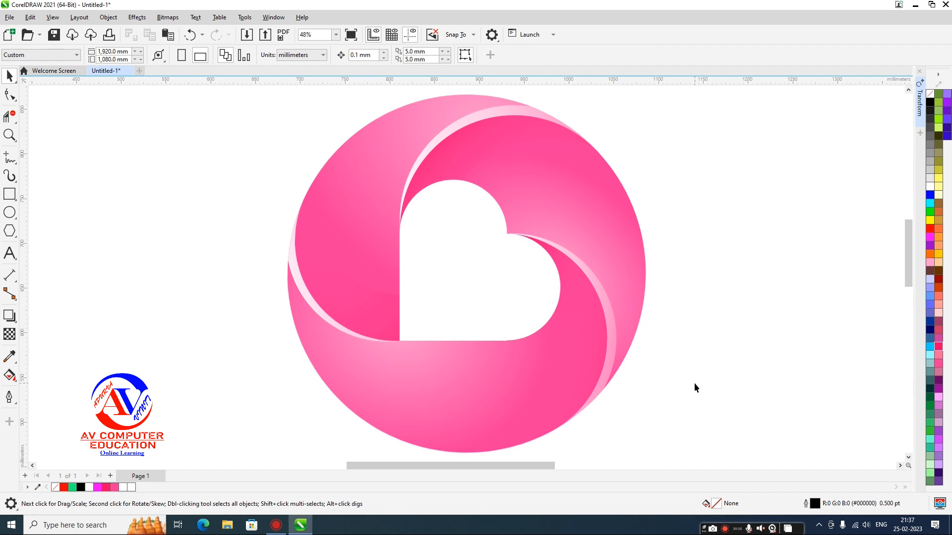
{"action": "scroll", "coordinate": [674, 374], "scroll_direction": "down", "scroll_amount": 4}
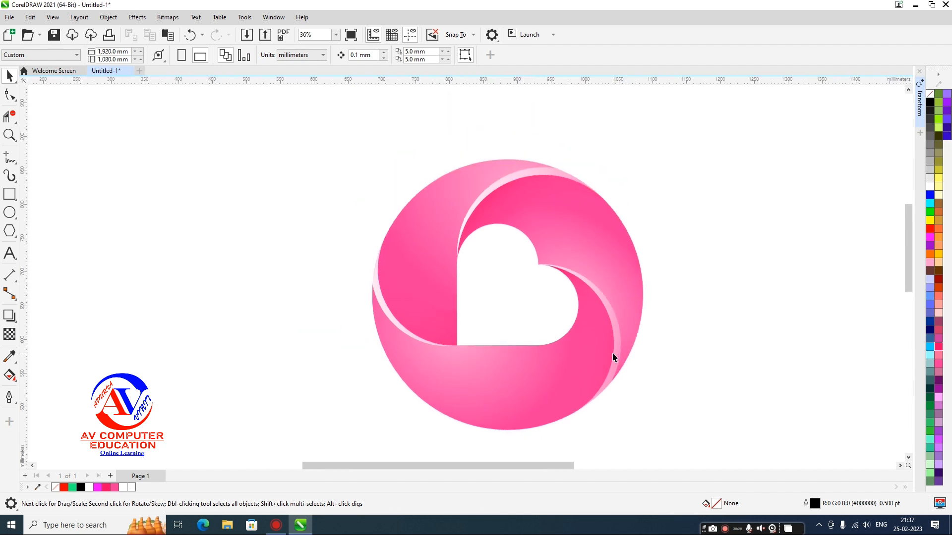
{"action": "scroll", "coordinate": [328, 214], "scroll_direction": "down", "scroll_amount": 2}
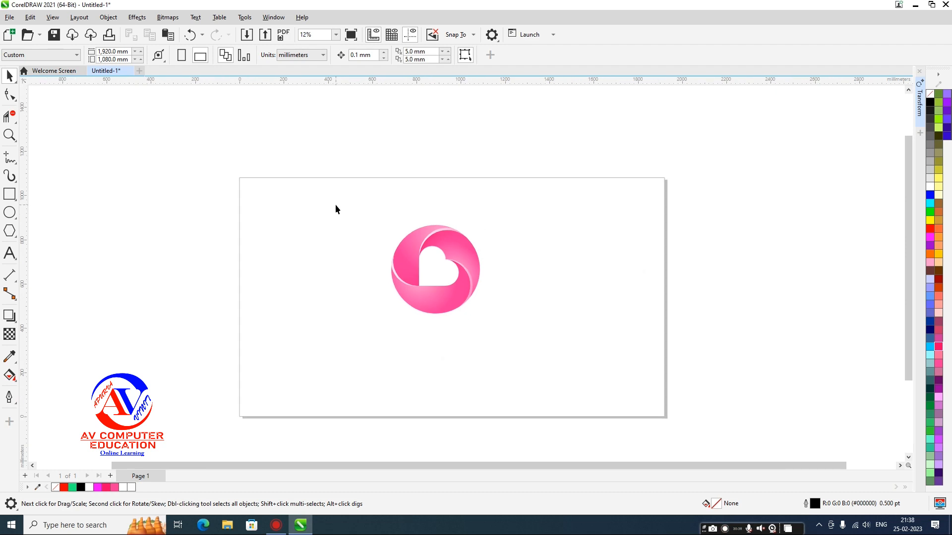
Step: Resize the whole logo as one group to 900 mm wide and centre it on the page
{"action": "left_click_drag", "start_coordinate": [335, 204], "coordinate": [561, 369]}
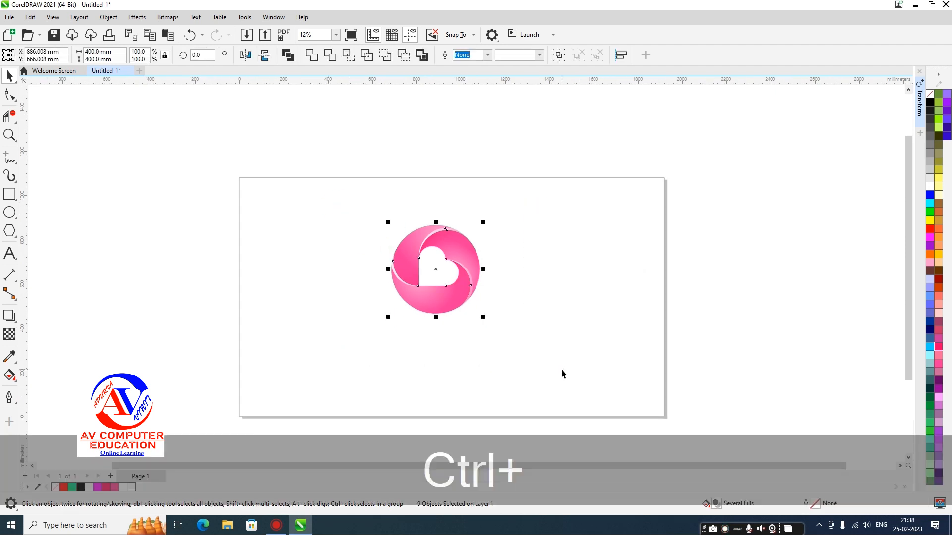
{"action": "key", "text": "ctrl+g"}
{"action": "left_click", "coordinate": [102, 51]}
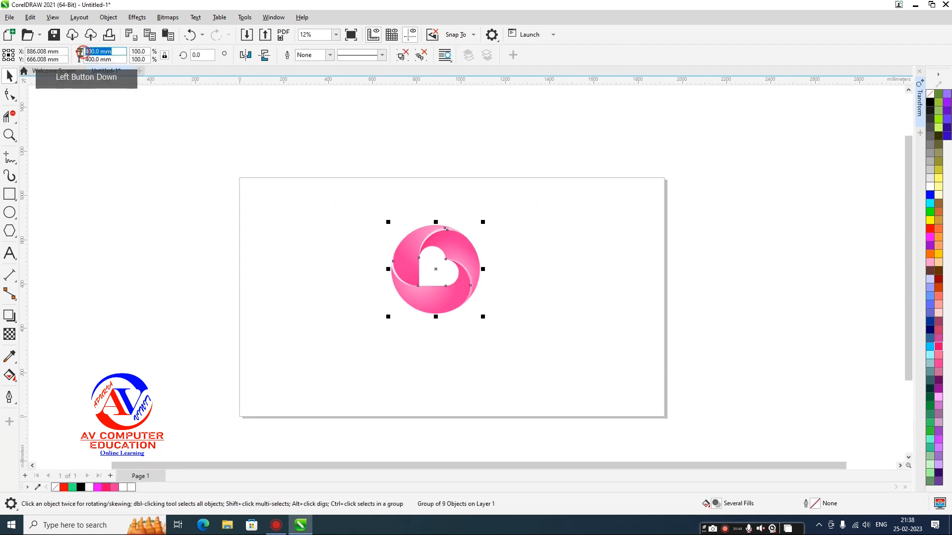
{"action": "type", "text": "900"}
{"action": "key", "text": "Return"}
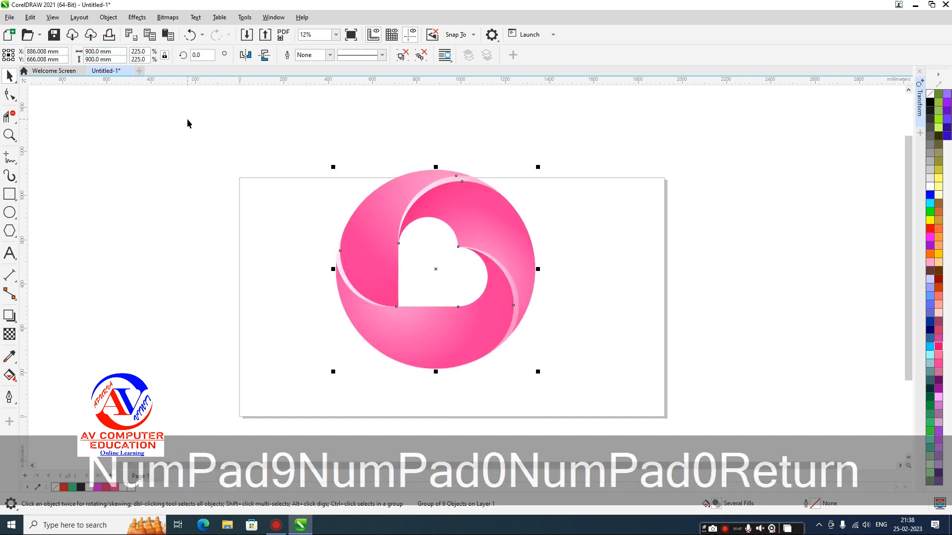
{"action": "key", "text": "p"}
{"action": "left_click", "coordinate": [305, 193]}
Step: Draw a black-filled rectangle about 1928 by 1088 mm covering the whole page
{"action": "left_click", "coordinate": [9, 194]}
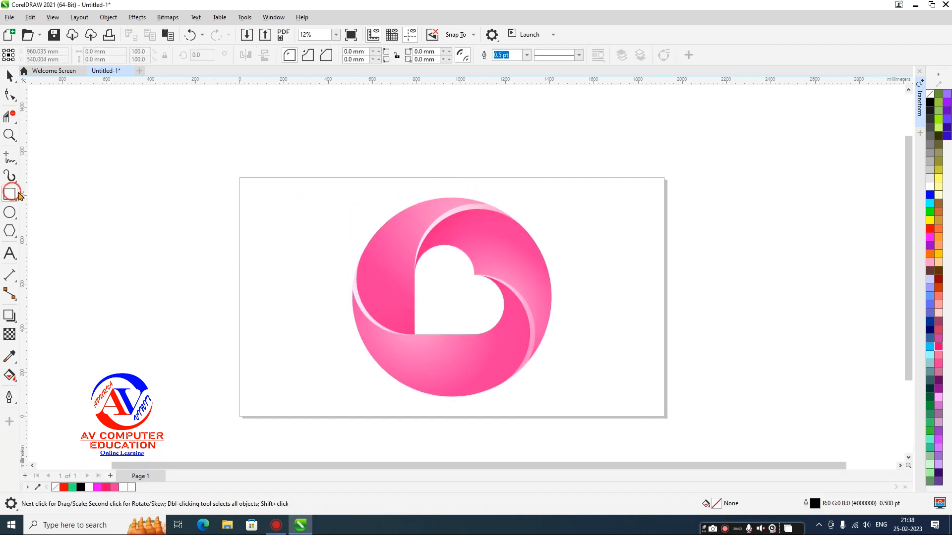
{"action": "left_click_drag", "start_coordinate": [239, 177], "coordinate": [665, 417]}
{"action": "left_click", "coordinate": [931, 103]}
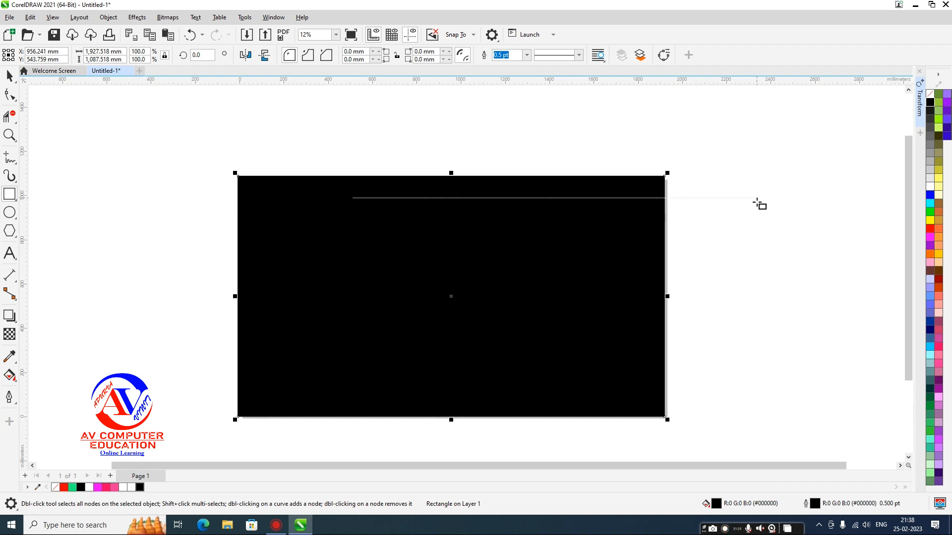
Step: Apply an elliptical fountain fill with a white centre and black outer node to the page-sized rectangle, pulling its outer node slightly inward
{"action": "left_click", "coordinate": [10, 377]}
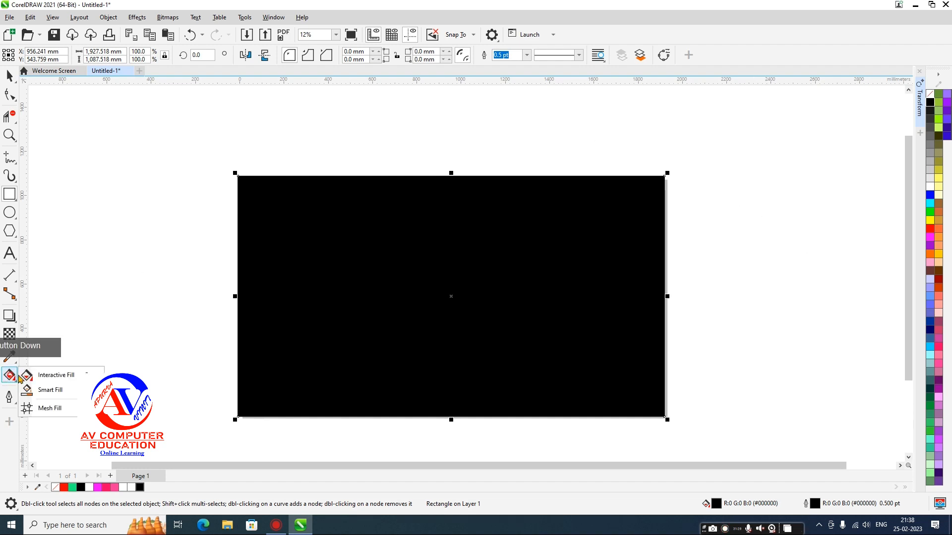
{"action": "left_click", "coordinate": [38, 375]}
{"action": "left_click", "coordinate": [48, 55]}
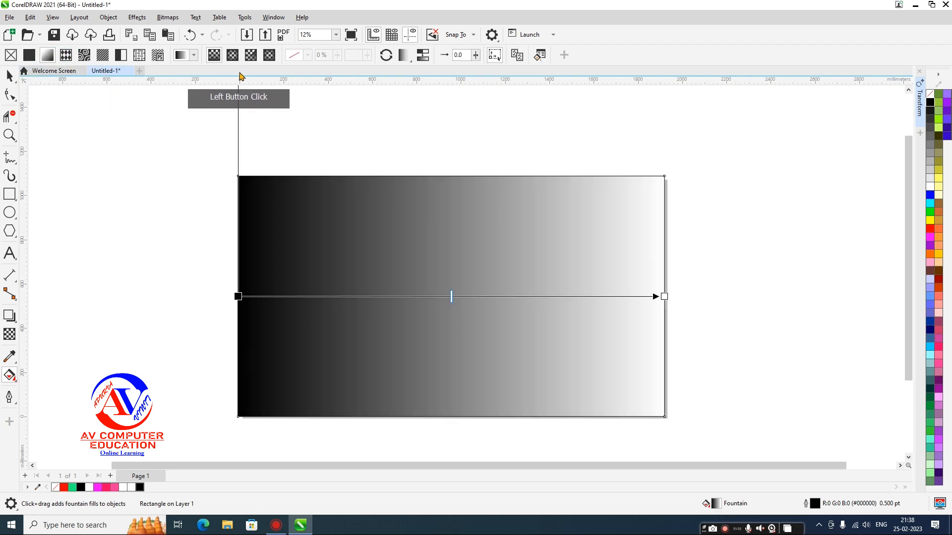
{"action": "left_click", "coordinate": [233, 55]}
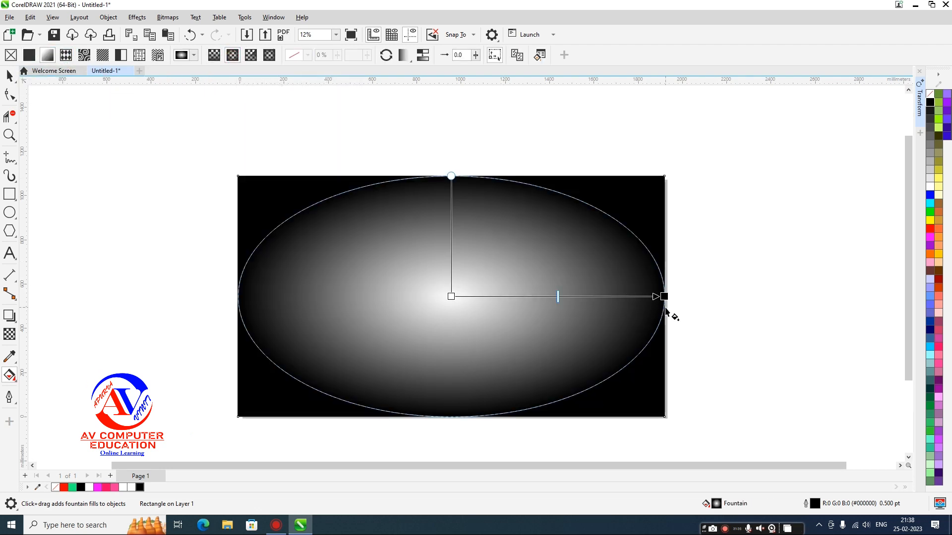
{"action": "left_click_drag", "start_coordinate": [664, 297], "coordinate": [634, 293]}
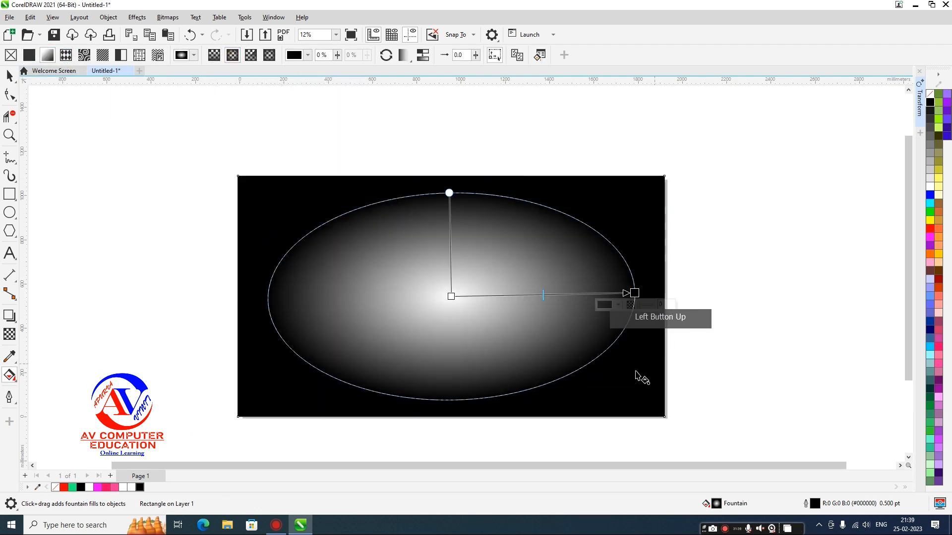
Step: Send the gradient rectangle to the back of the page, behind the logo
{"action": "left_click", "coordinate": [106, 22]}
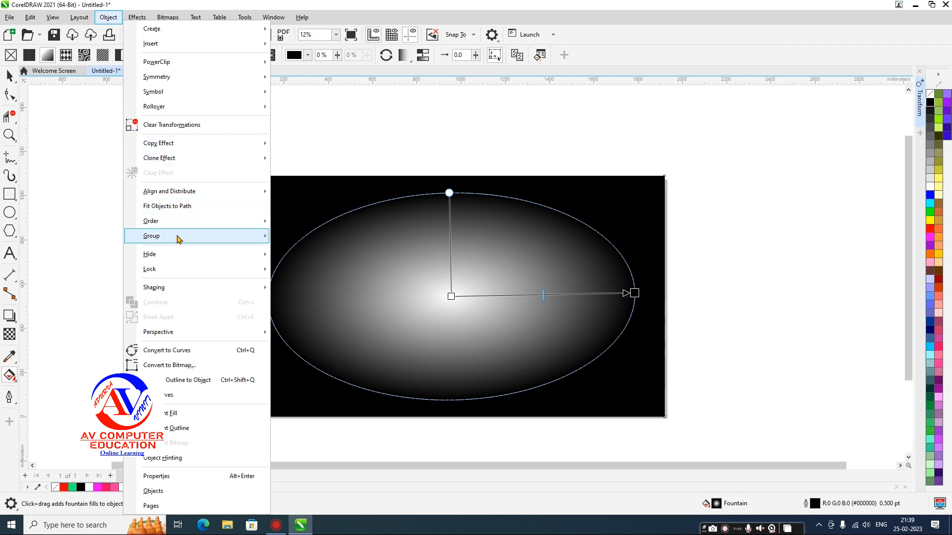
{"action": "mouse_move", "coordinate": [183, 221]}
{"action": "left_click", "coordinate": [325, 238]}
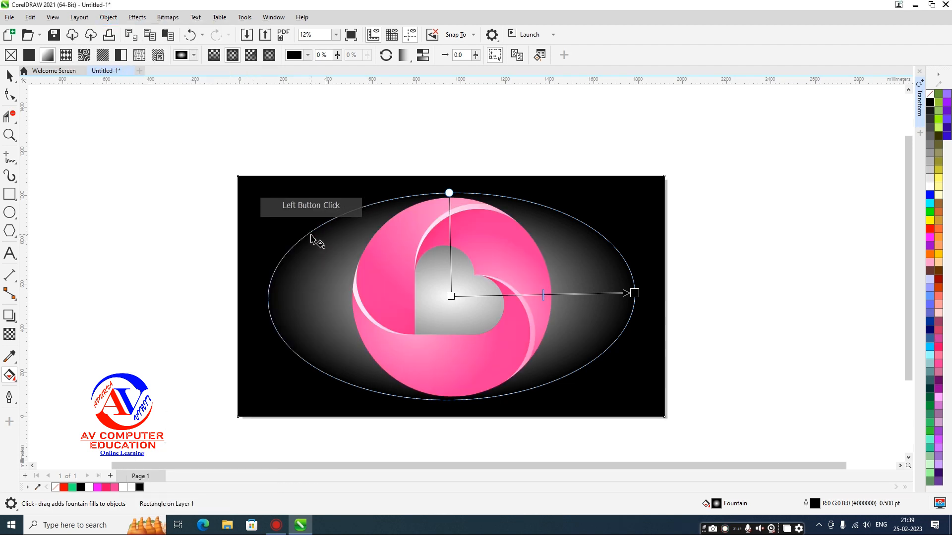
Step: Enlarge the background gradient so its outer node lies just beyond the page's right edge and its side handle well above the page
{"action": "left_click_drag", "start_coordinate": [629, 293], "coordinate": [583, 291]}
{"action": "left_click_drag", "start_coordinate": [449, 193], "coordinate": [447, 197]}
{"action": "left_click_drag", "start_coordinate": [583, 291], "coordinate": [690, 293]}
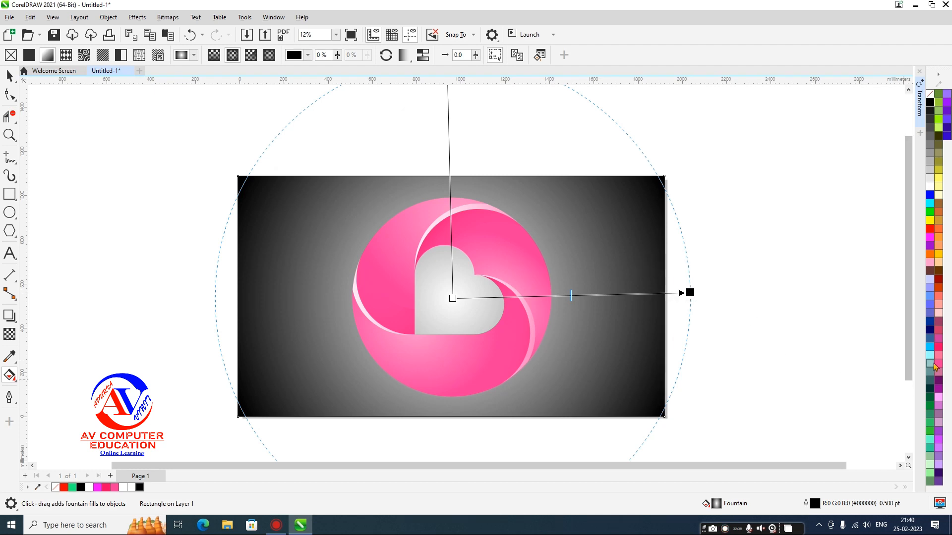
Step: Colour the background gradient's outer node light pink, choosing among the shades of the pink palette swatch
{"action": "left_click", "coordinate": [939, 356]}
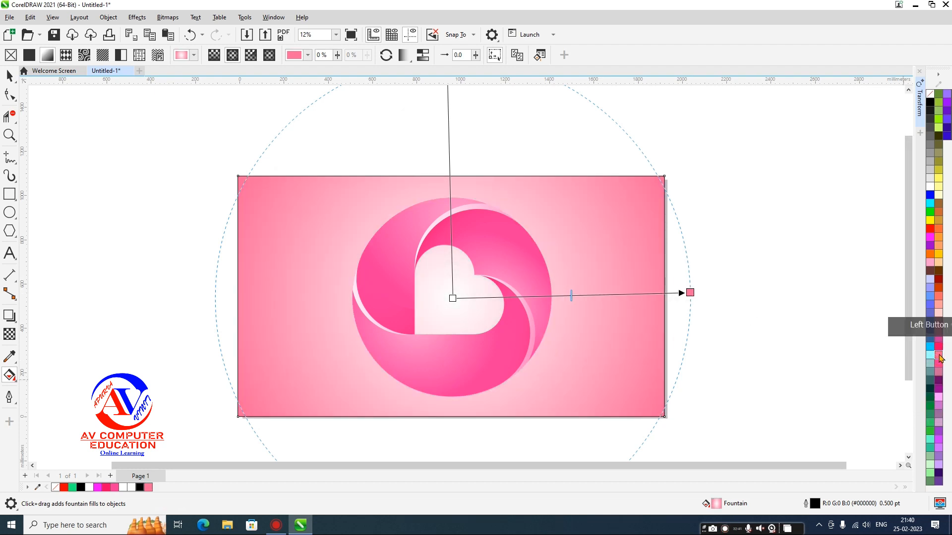
{"action": "left_click_drag", "start_coordinate": [939, 356], "coordinate": [891, 397]}
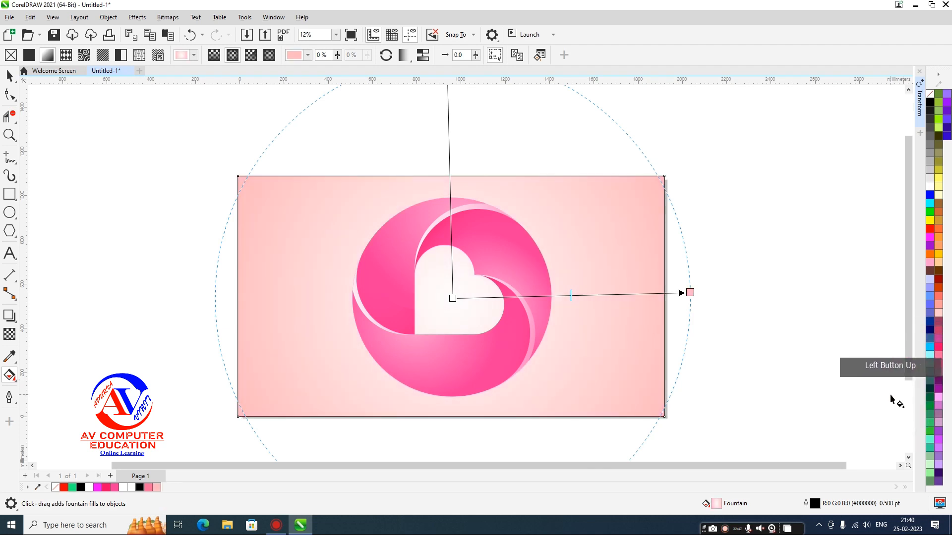
{"action": "left_click_drag", "start_coordinate": [939, 354], "coordinate": [899, 358]}
{"action": "left_click", "coordinate": [939, 352]}
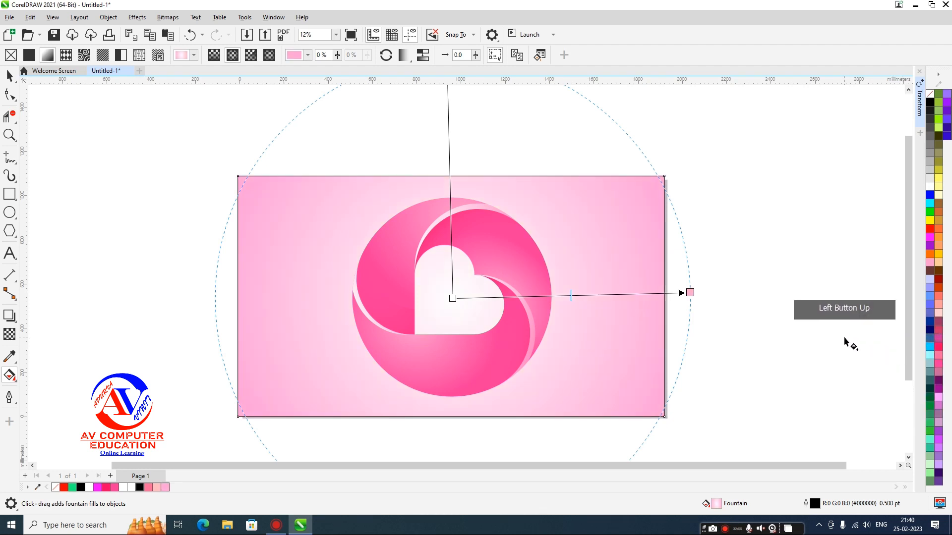
{"action": "left_click", "coordinate": [808, 334]}
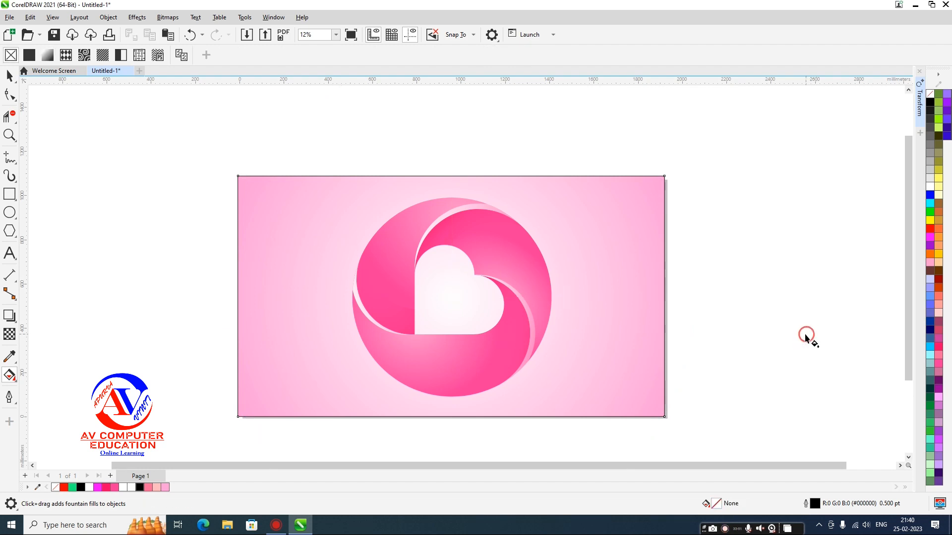
Step: Remove the background rectangle's outline by setting its width to None, and preview the finished design full-screen
{"action": "left_click", "coordinate": [10, 78]}
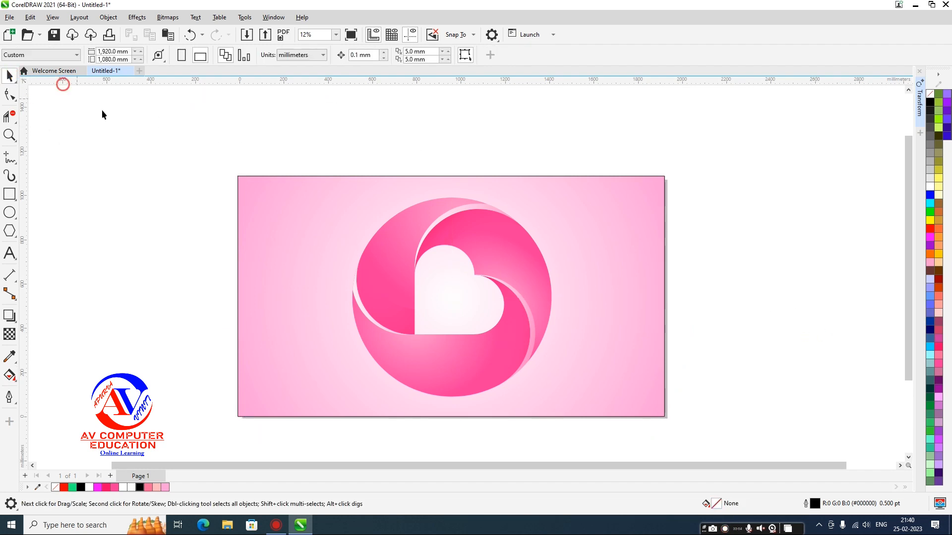
{"action": "left_click", "coordinate": [273, 214]}
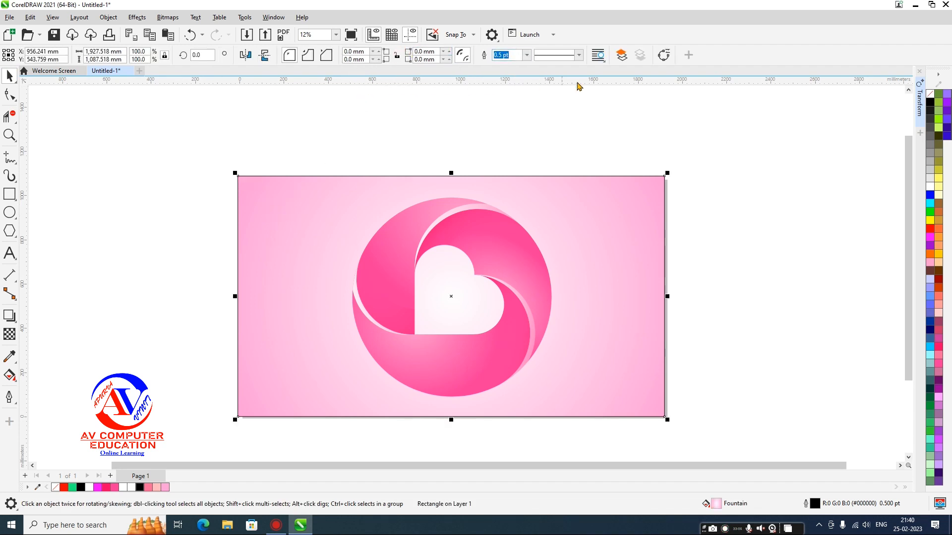
{"action": "left_click", "coordinate": [527, 55]}
{"action": "left_click", "coordinate": [520, 70]}
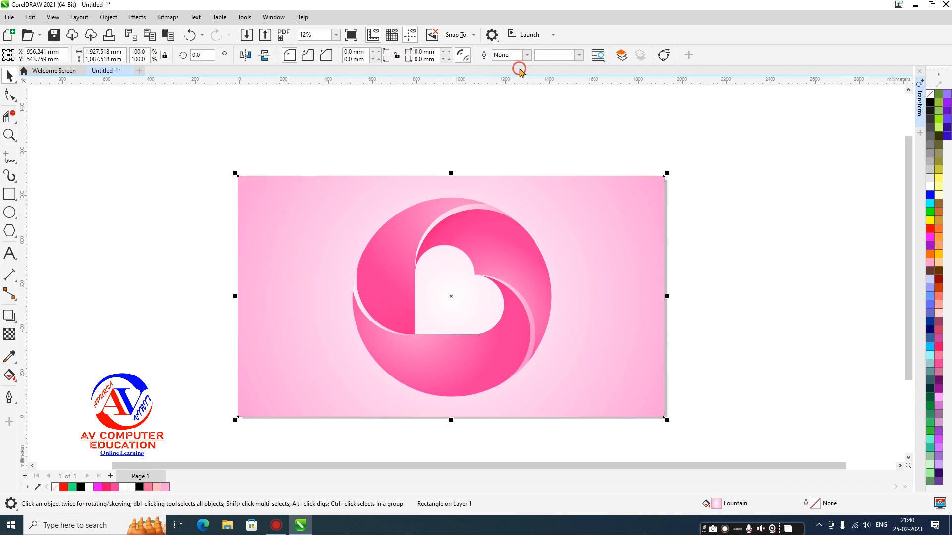
{"action": "left_click", "coordinate": [574, 134]}
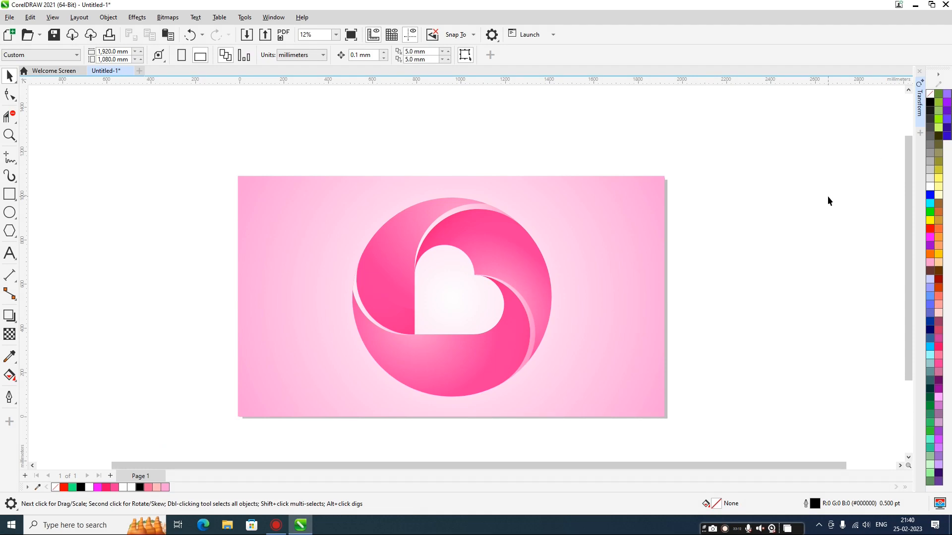
{"action": "key", "text": "F4"}
{"action": "key", "text": "F9"}
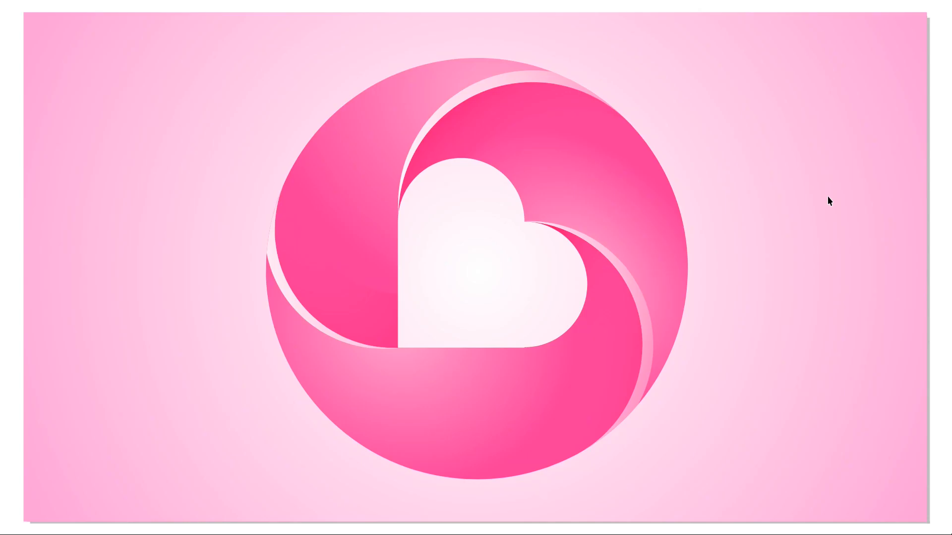